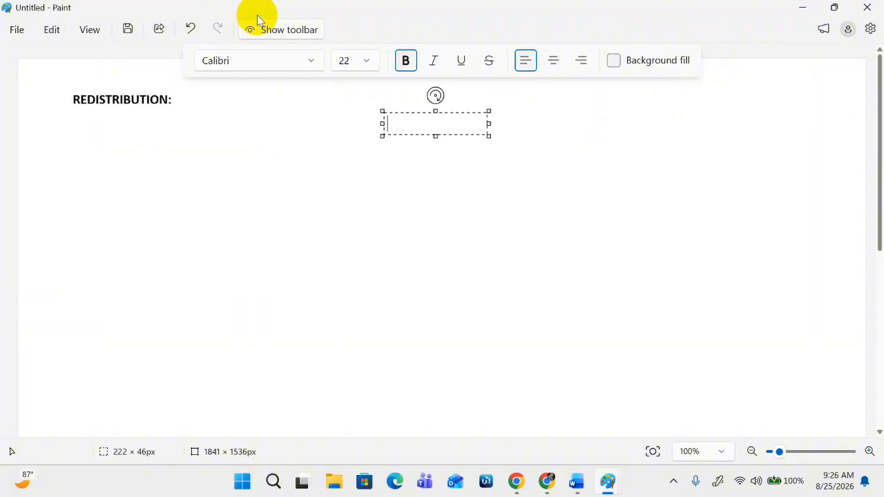
- Draw four black outlined circles, about 107 to 133 px wide, in a two-by-two layout below the REDISTRIBUTION heading
left_click(257, 19)
left_click(257, 19)
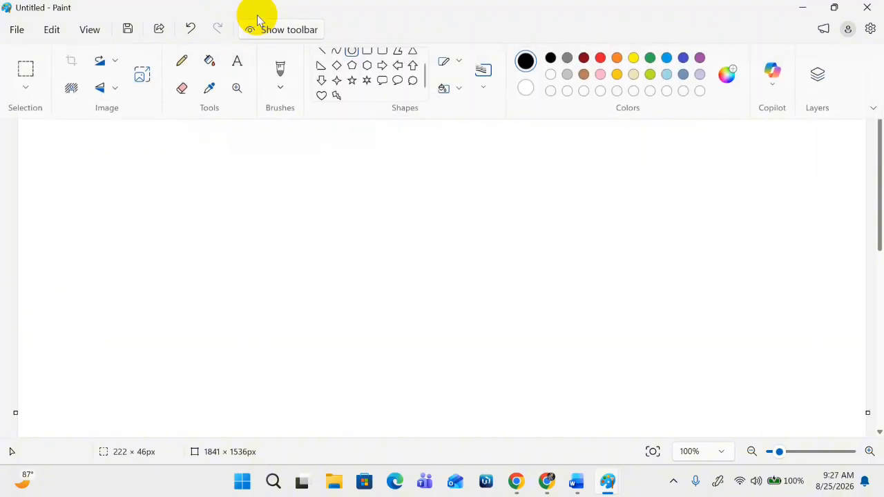
left_click_drag(300, 146, 344, 152)
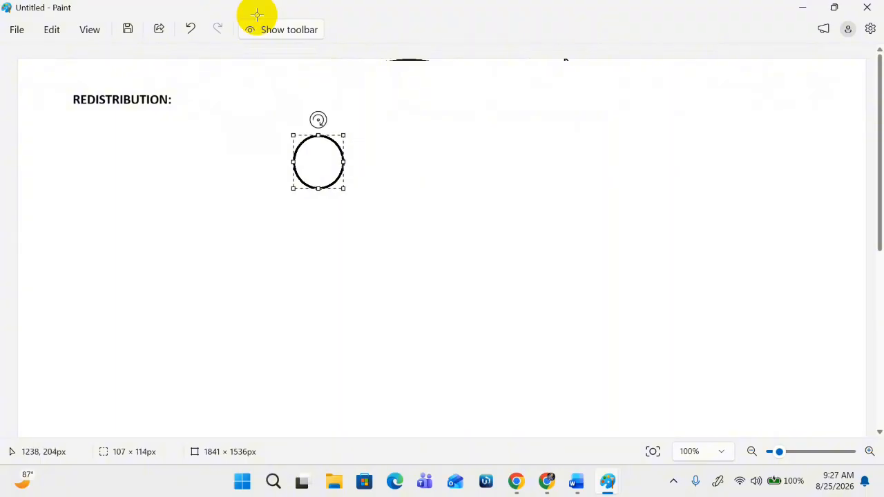
left_click_drag(558, 131, 615, 187)
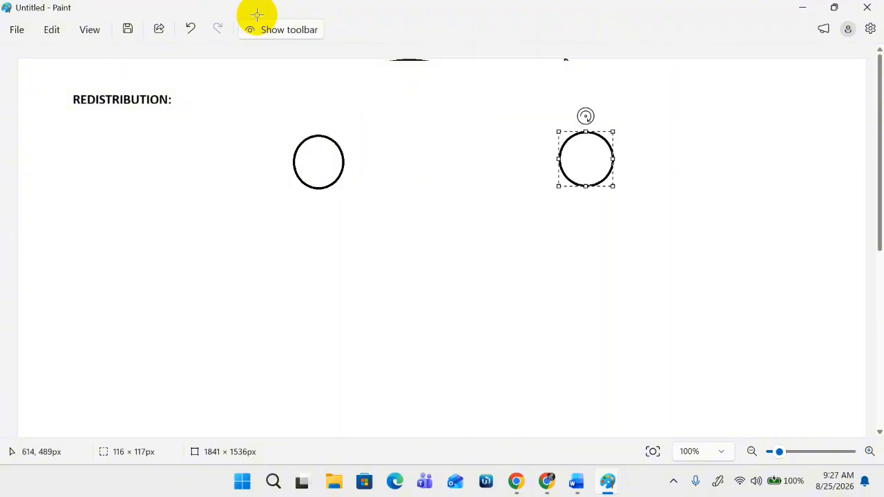
left_click_drag(297, 280, 350, 337)
left_click_drag(324, 308, 315, 260)
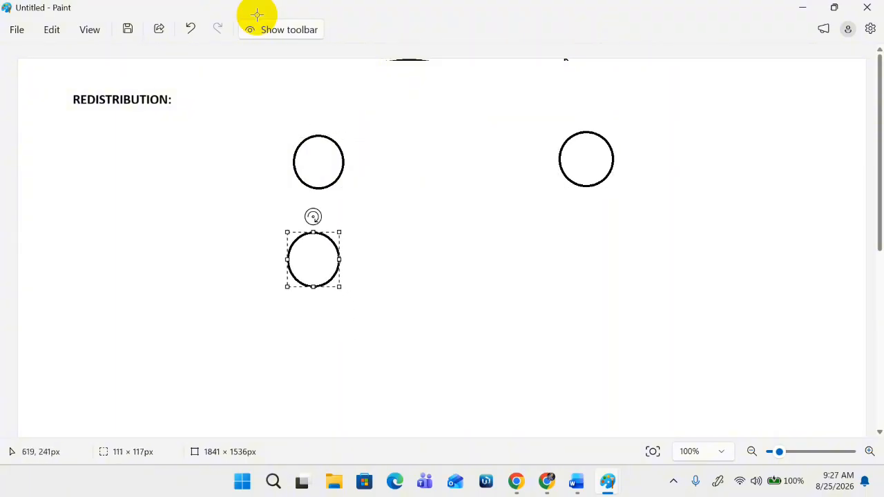
left_click_drag(568, 230, 629, 291)
left_click_drag(596, 264, 582, 254)
- With a red Pencil, join the four circles with zigzag links and label them R1, R2, R3 and R4
left_click(256, 21)
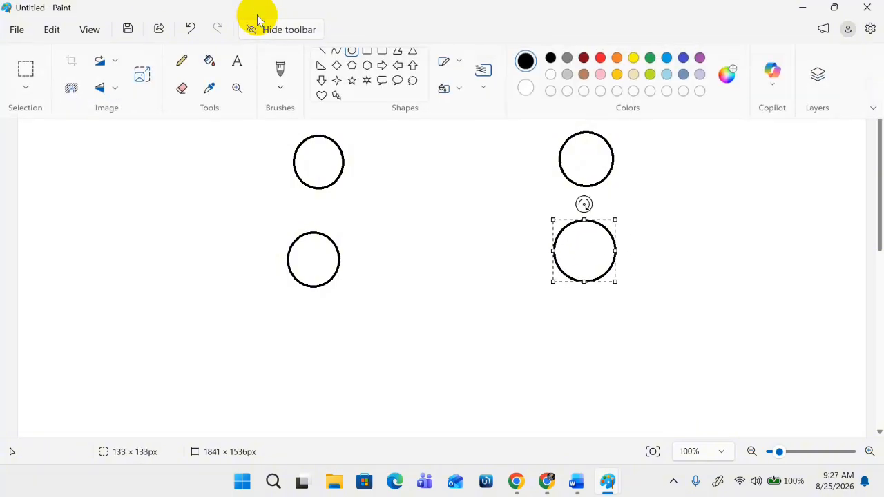
left_click(182, 60)
left_click(256, 21)
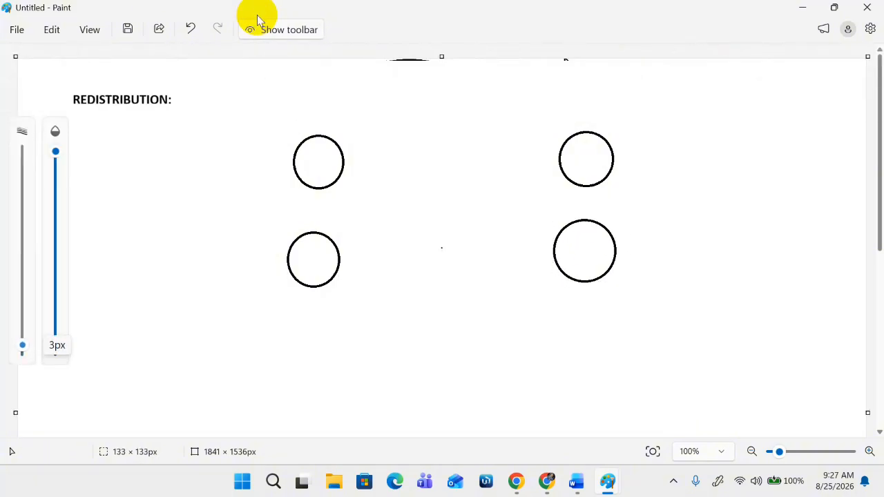
left_click(238, 21)
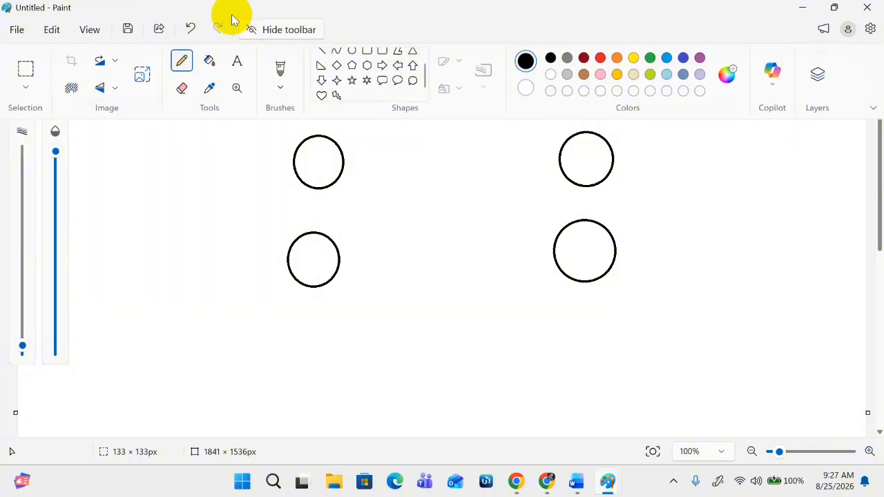
left_click(234, 18)
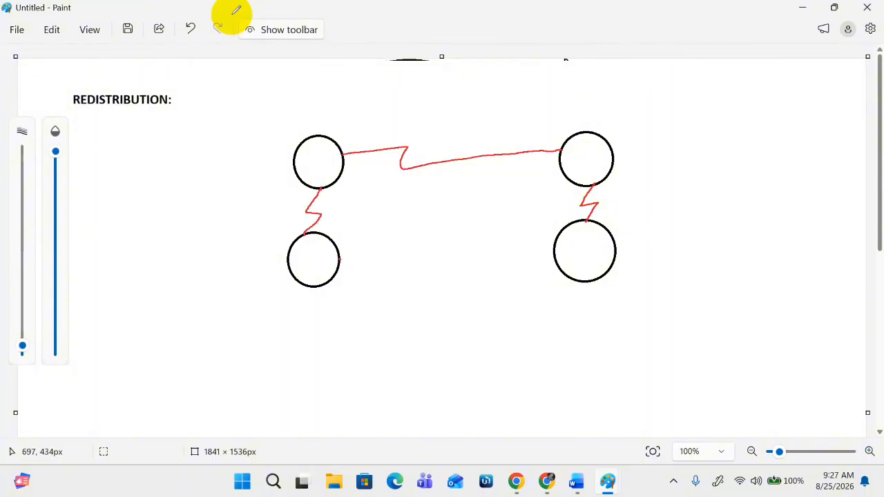
left_click_drag(438, 241, 536, 254)
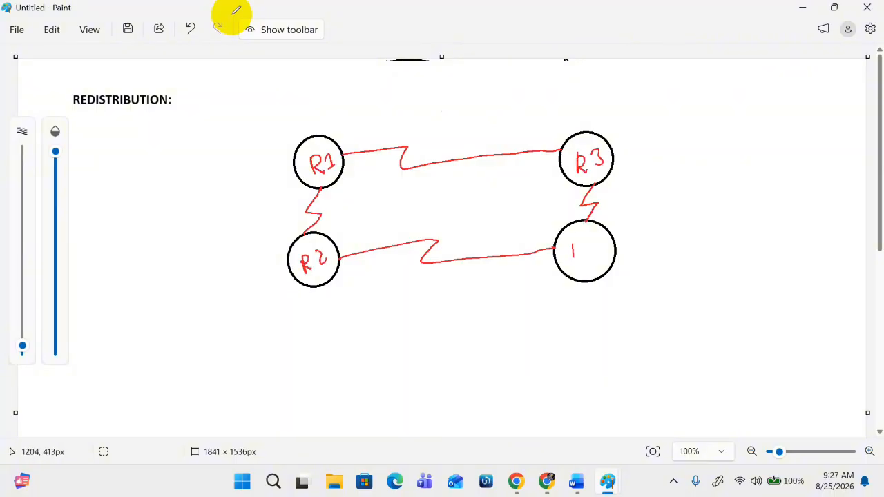
- Add the bold red text "ubl bank" above the link between R1 and R3
left_click(313, 20)
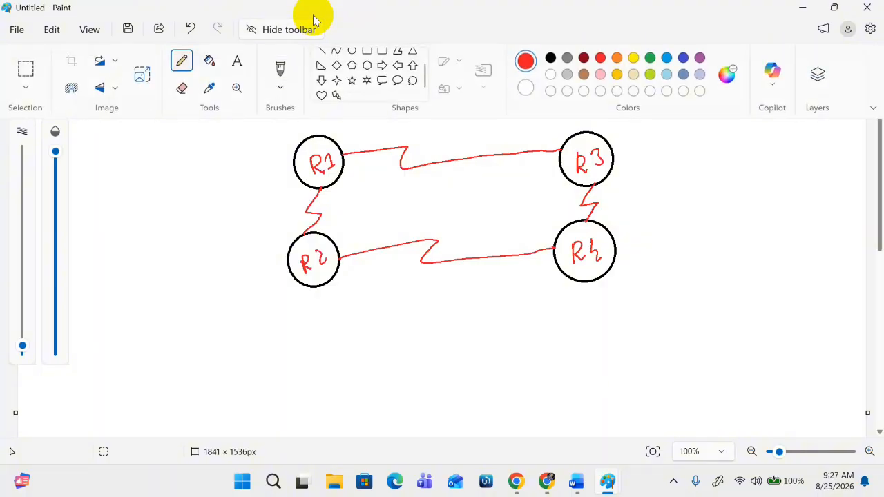
left_click(313, 20)
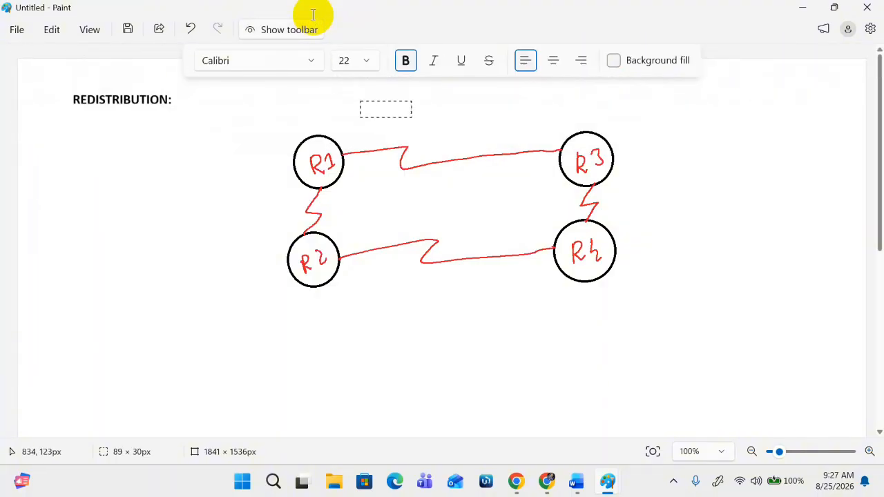
type("ub")
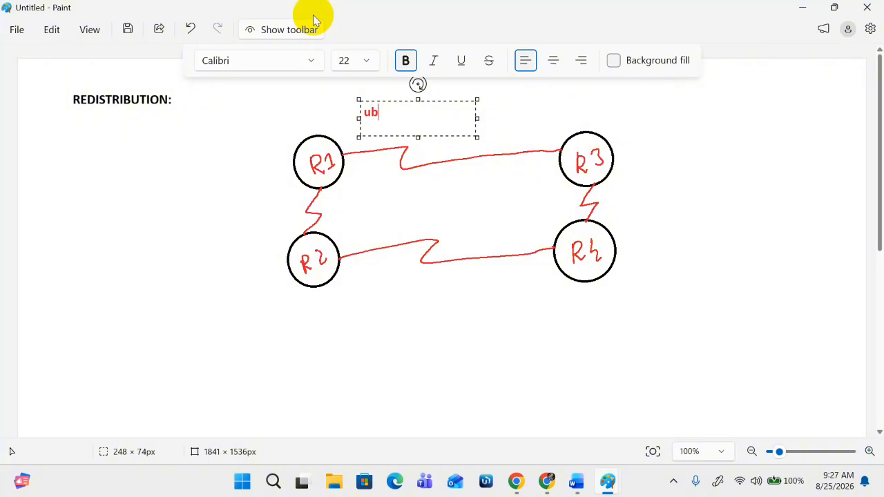
type("l bank")
left_click(324, 108)
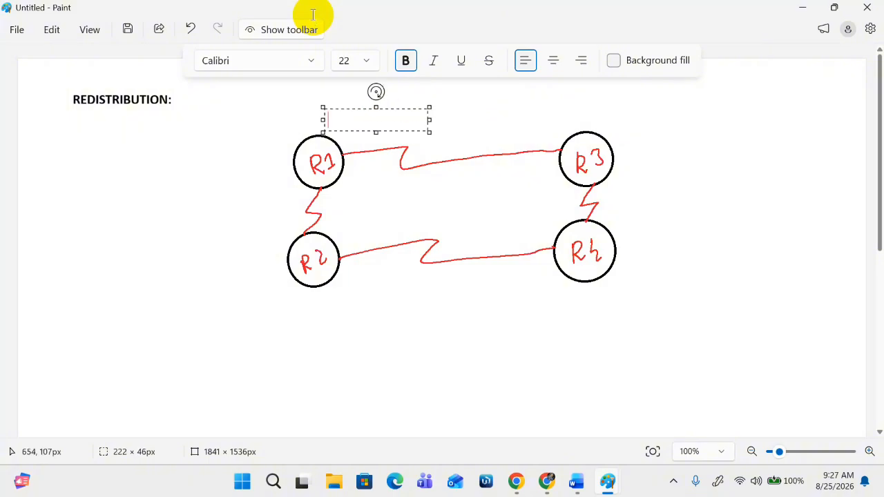
left_click(312, 18)
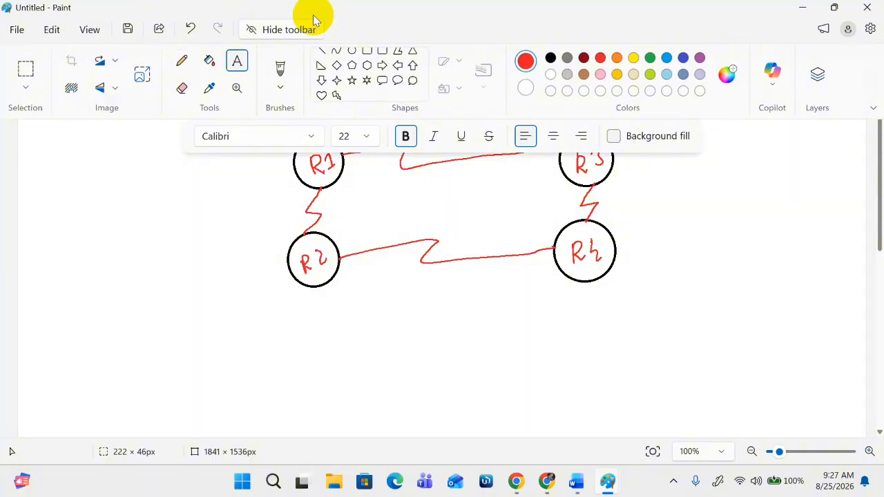
left_click(313, 24)
- Launch Epic Pen and move its floating tool strip clear of the router diagram
left_click(672, 481)
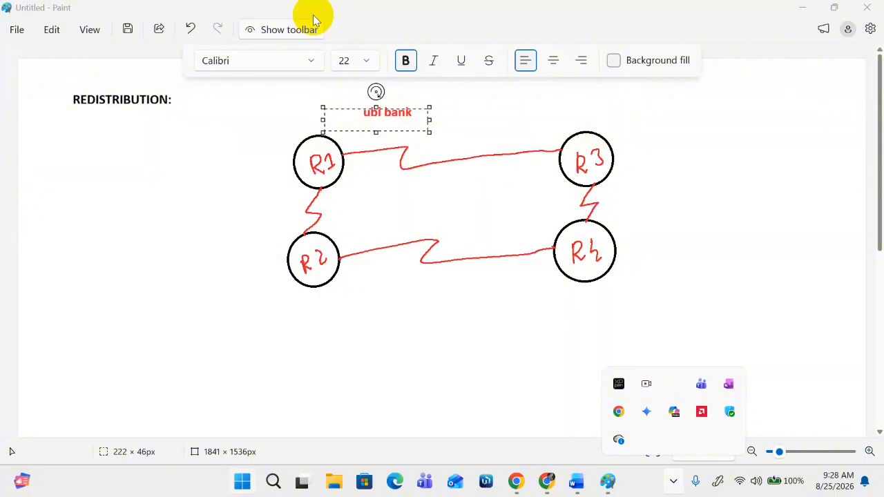
key("super")
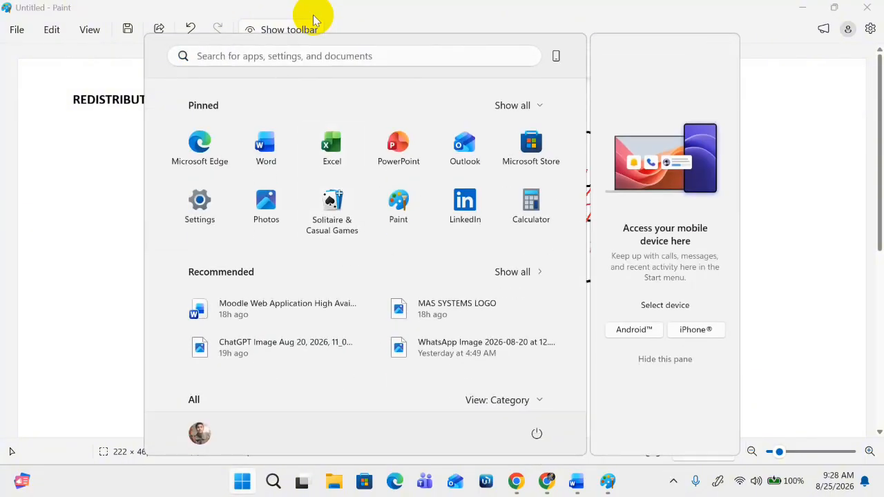
left_click(315, 57)
type("p")
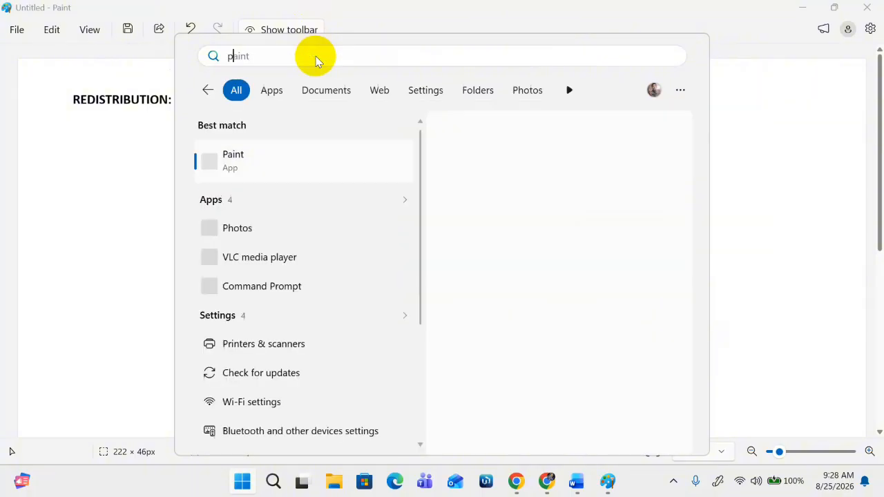
key("BackSpace")
type("epic")
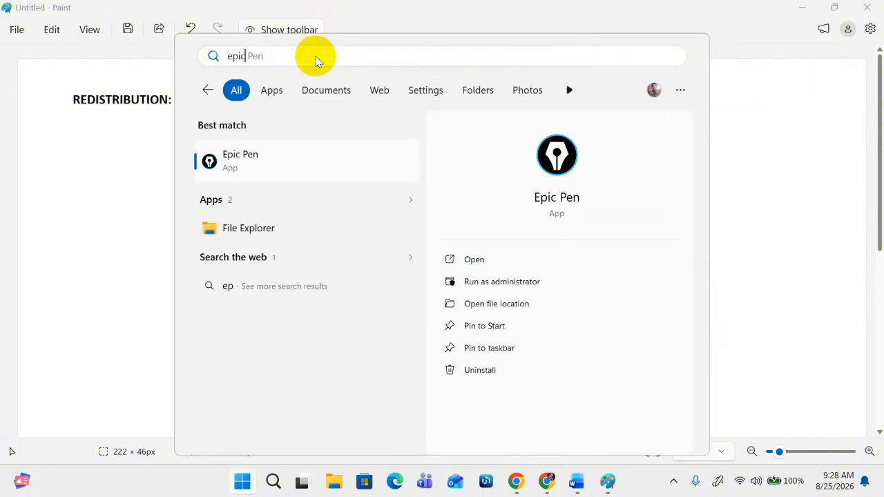
key("Return")
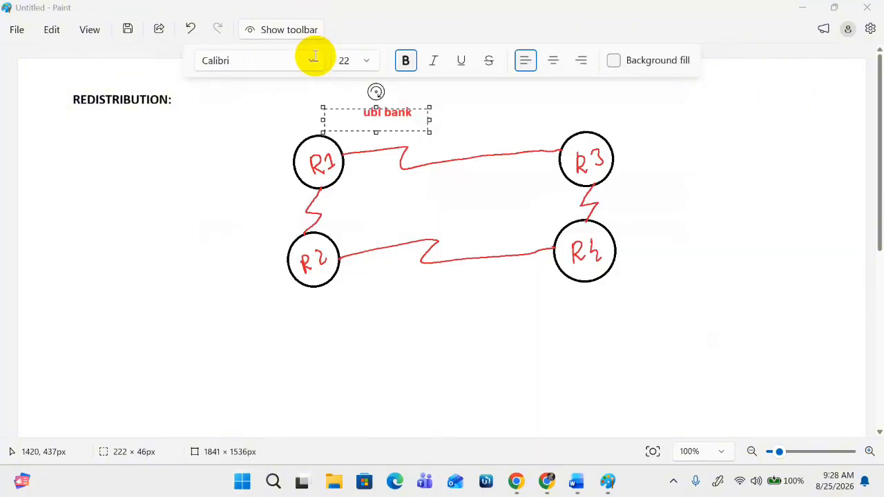
left_click_drag(495, 87, 825, 86)
left_click(809, 173)
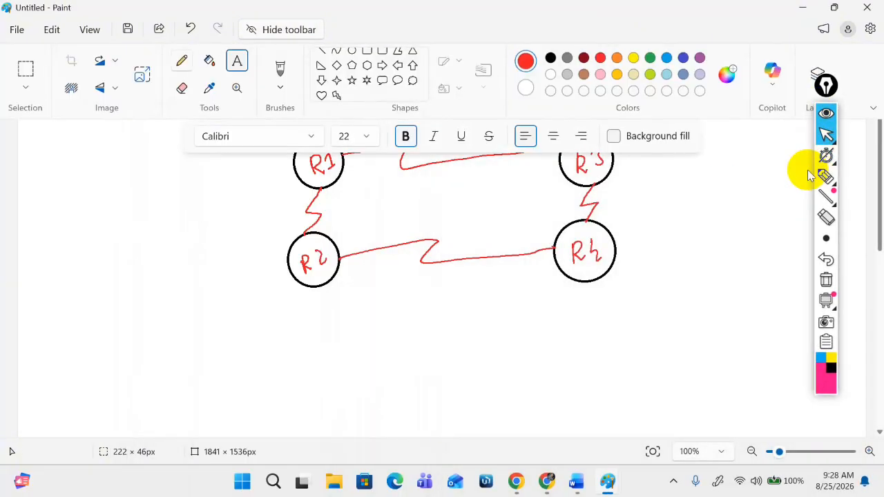
left_click(824, 176)
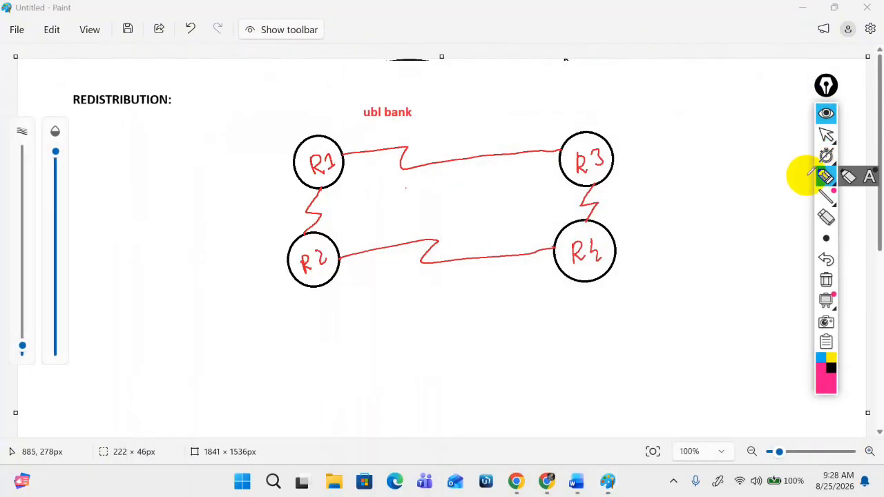
left_click(809, 187)
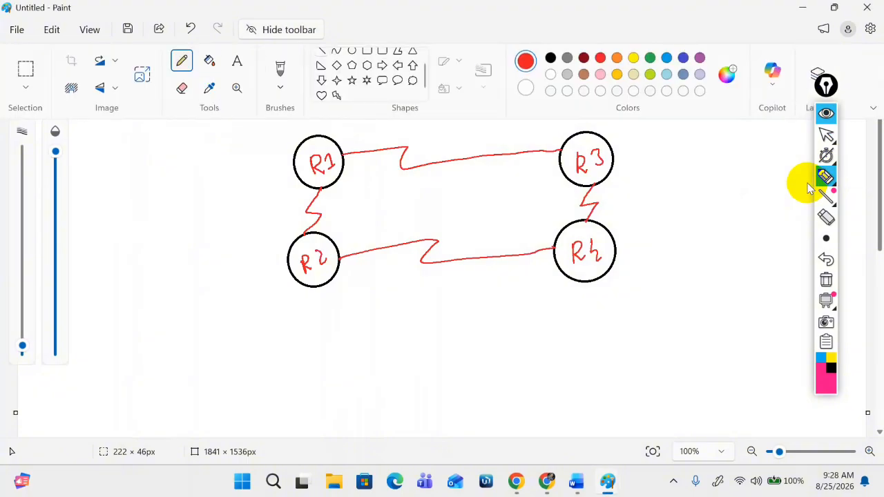
left_click(245, 25)
left_click(832, 181)
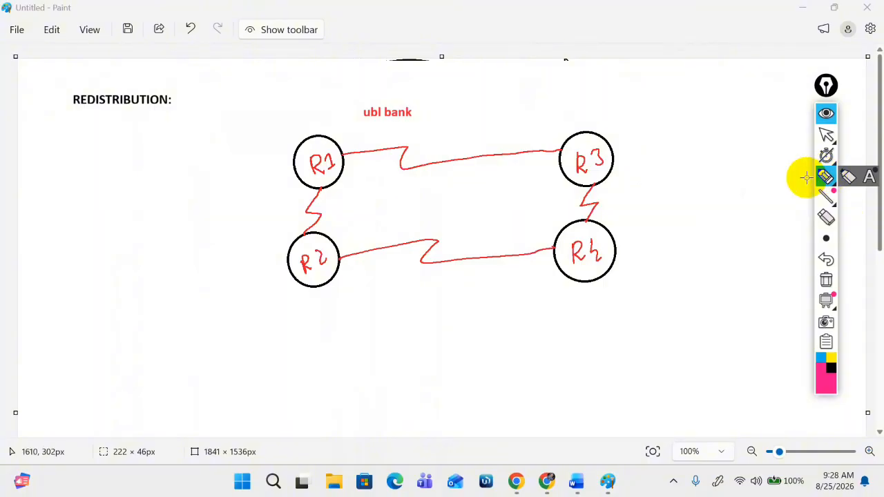
left_click(673, 481)
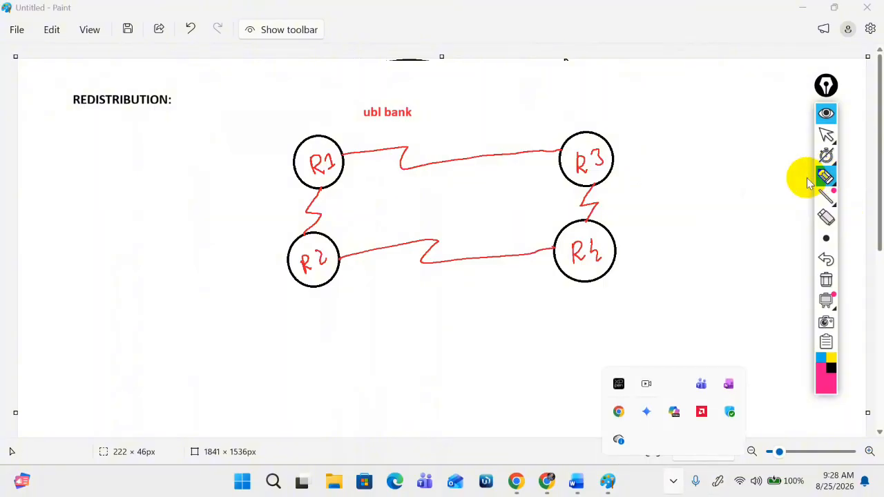
left_click(826, 177)
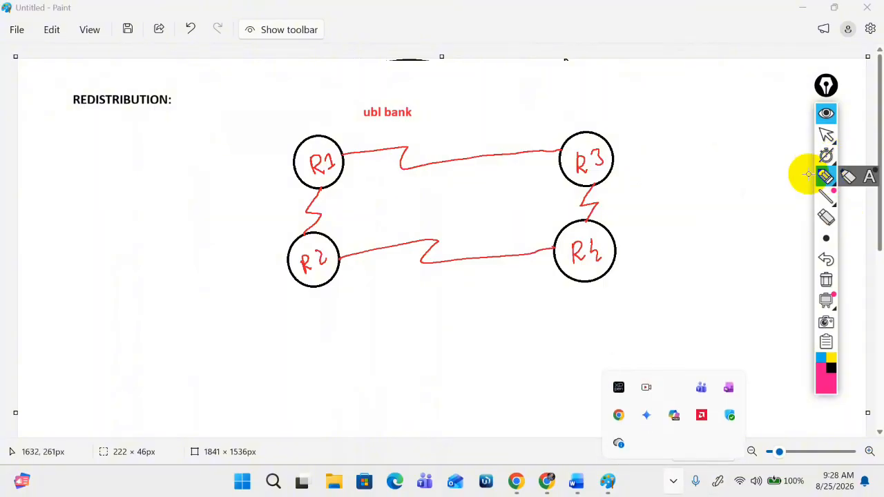
left_click(846, 177)
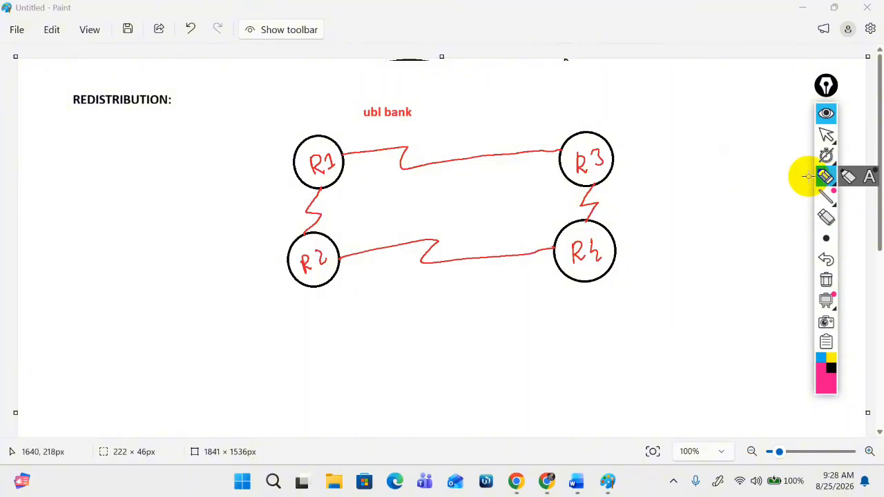
left_click(280, 29)
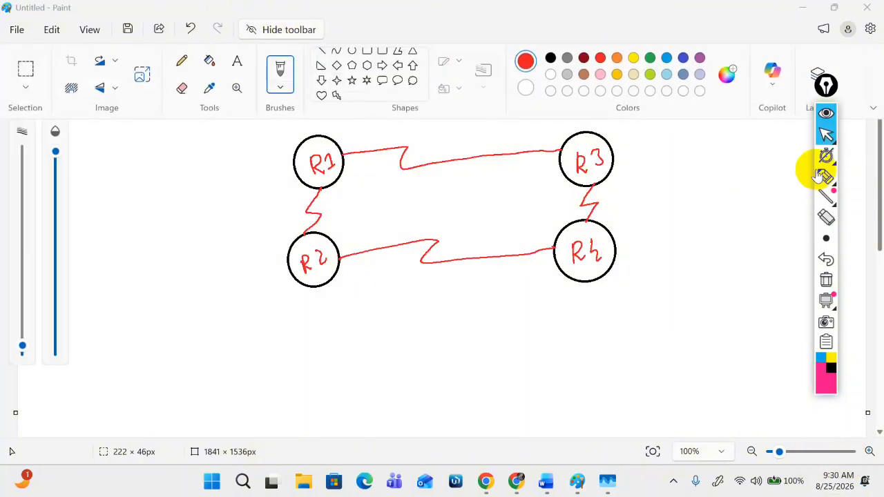
left_click(826, 177)
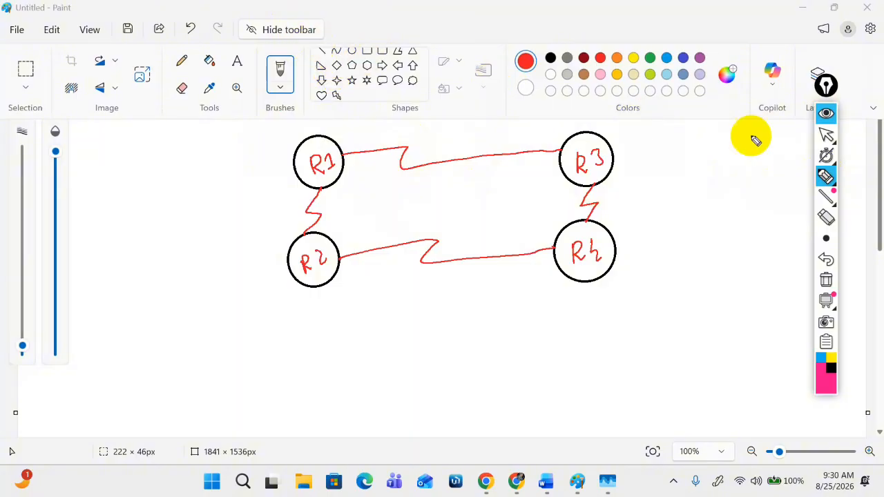
left_click(826, 138)
left_click(769, 135)
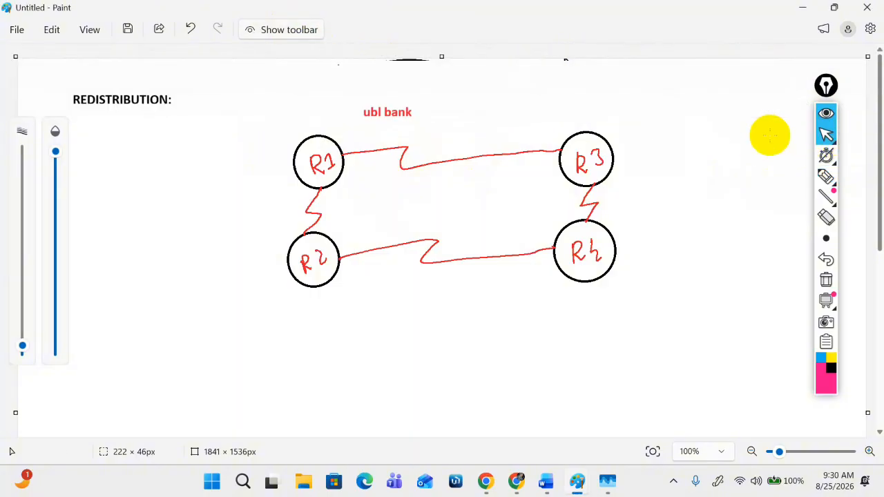
- With Epic Pen's pink pen, circle "ubl bank" and write underlined "Protocol" and "OSPF" beside it above the diagram
left_click(826, 177)
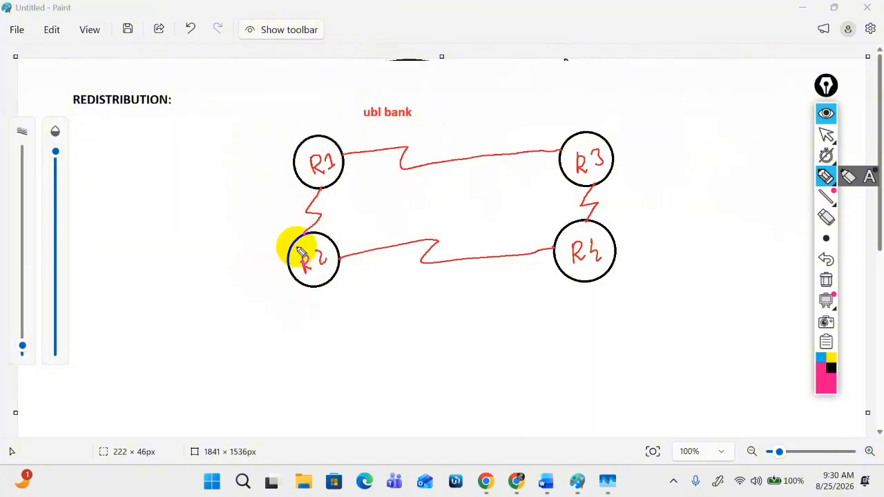
mouse_move(387, 89)
left_mouse_down()
mouse_move(414, 124)
mouse_move(397, 88)
left_mouse_up()
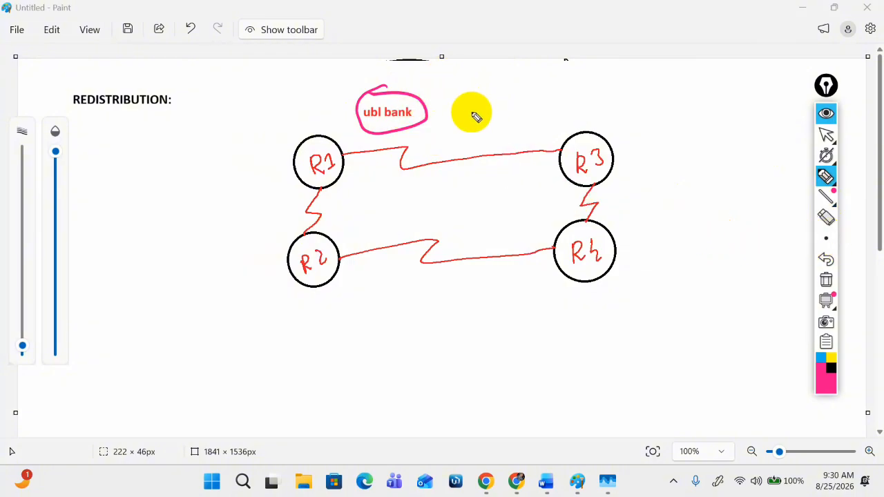
mouse_move(476, 104)
left_mouse_down()
mouse_move(483, 113)
mouse_move(519, 92)
mouse_move(560, 91)
left_mouse_up()
left_click_drag(519, 129, 540, 121)
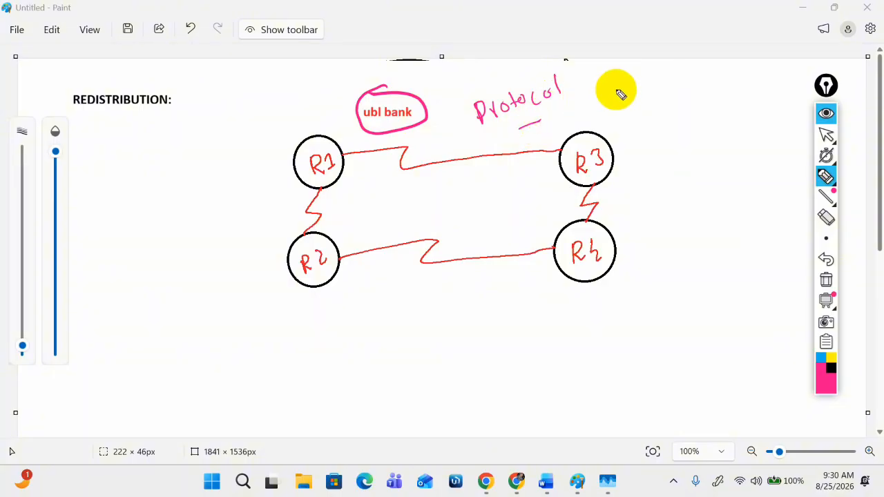
mouse_move(600, 101)
left_mouse_down()
mouse_move(603, 109)
mouse_move(641, 76)
mouse_move(635, 113)
mouse_move(625, 119)
left_mouse_up()
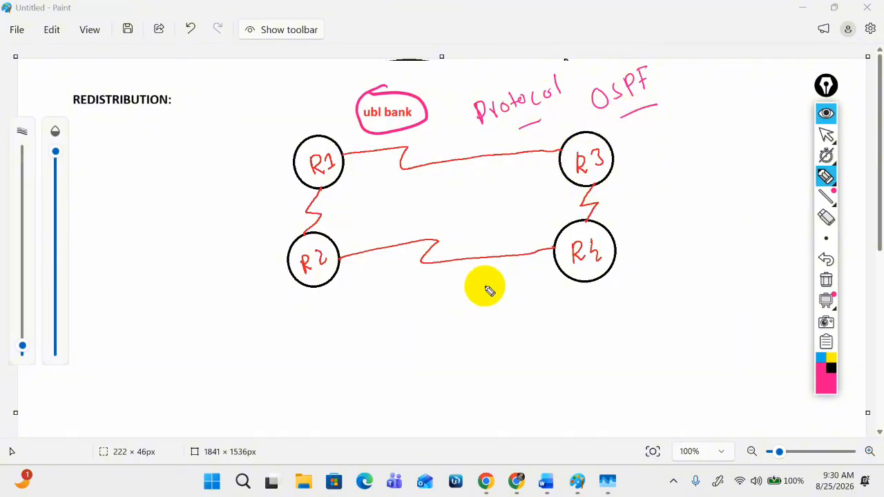
- Switch back to drawing in Paint and draw two red circles about 95 px wide side by side below the R2–R4 link
left_click(826, 135)
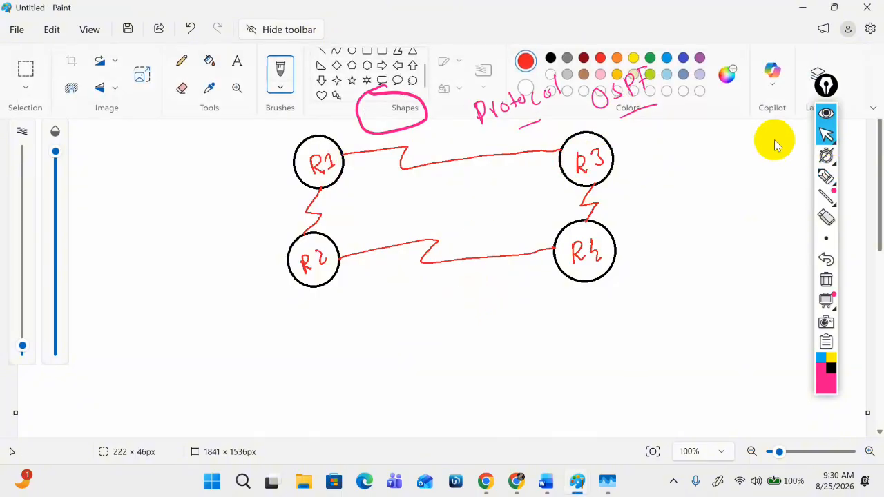
left_click(400, 306)
left_click(387, 321)
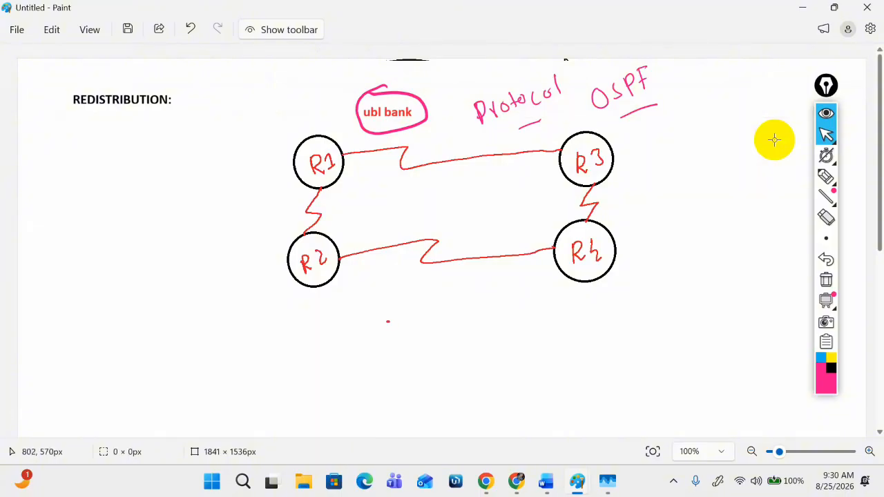
left_click_drag(387, 322, 433, 366)
mouse_move(481, 323)
left_mouse_down()
mouse_move(525, 366)
mouse_move(495, 339)
left_mouse_up()
- Draw a red upright rectangle about 92 by 152 px to the right of the two red circles
left_click(281, 30)
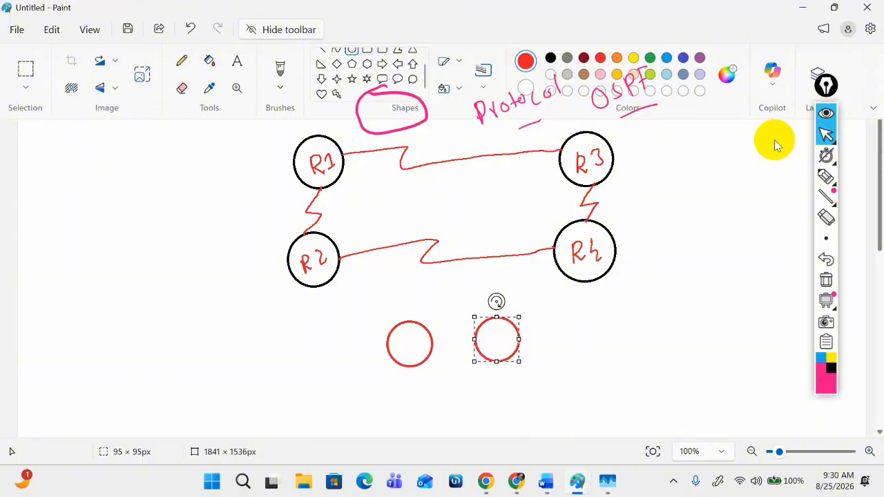
left_click(367, 50)
left_click(281, 30)
mouse_move(584, 318)
left_mouse_down()
mouse_move(620, 386)
mouse_move(627, 388)
mouse_move(632, 367)
left_mouse_up()
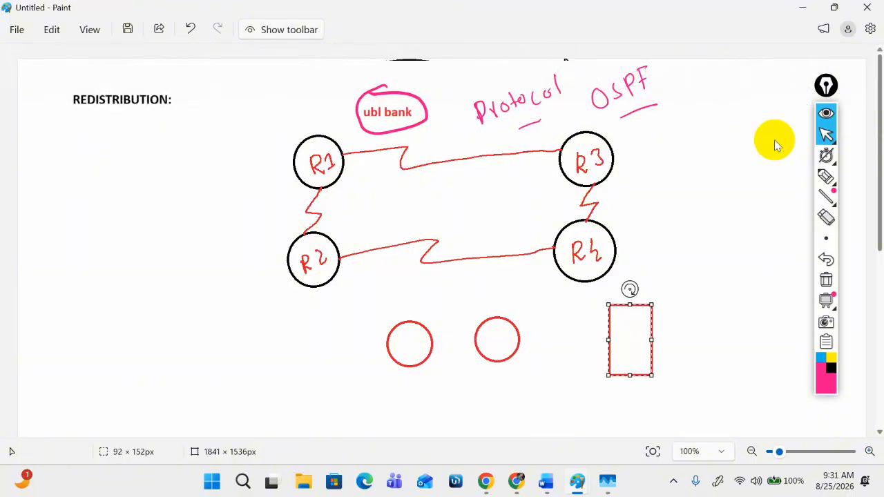
- Connect the rectangle to the nearest red circle and the two red circles to each other with straight red lines
left_click(281, 30)
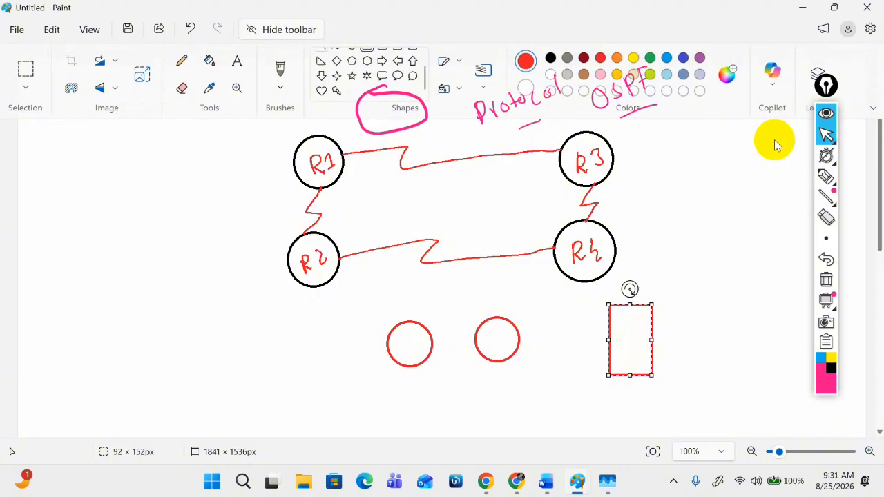
left_click(367, 50)
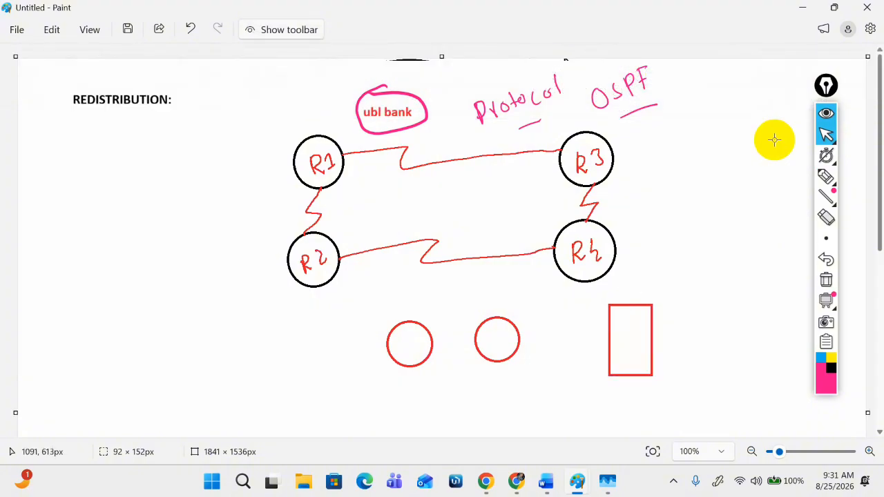
left_click_drag(520, 340, 608, 335)
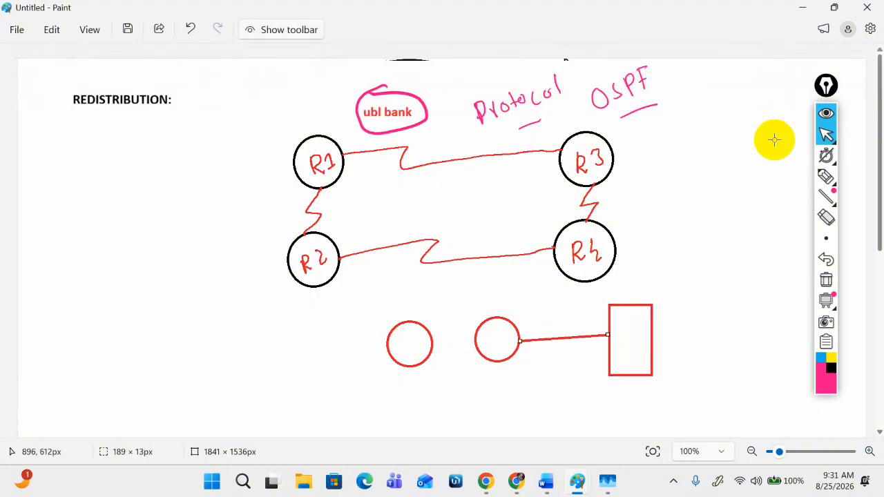
left_click_drag(432, 344, 475, 339)
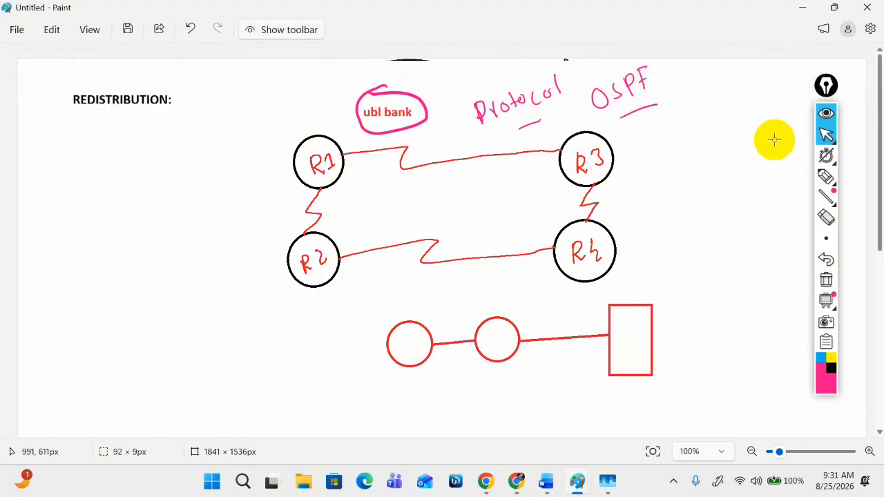
- With the red brush, handwrite "R1" in the first small red circle and "R2" in the second
left_click(287, 20)
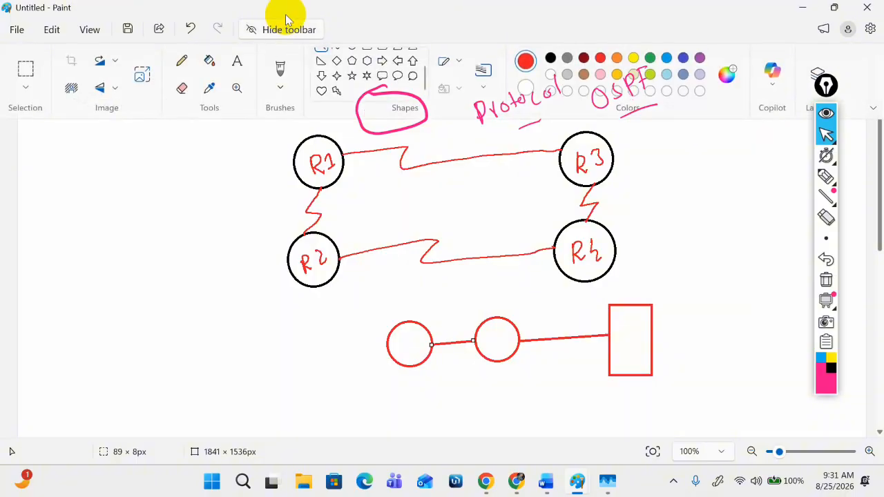
left_click(392, 14)
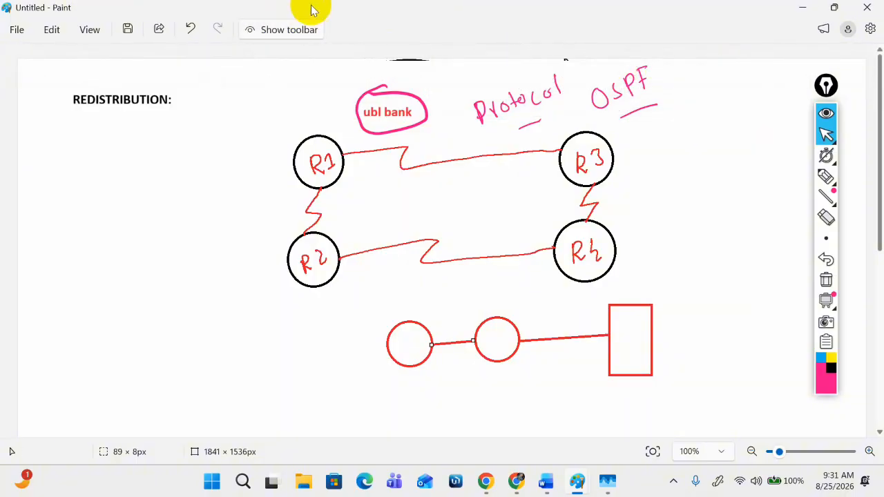
left_click(310, 29)
left_click(280, 68)
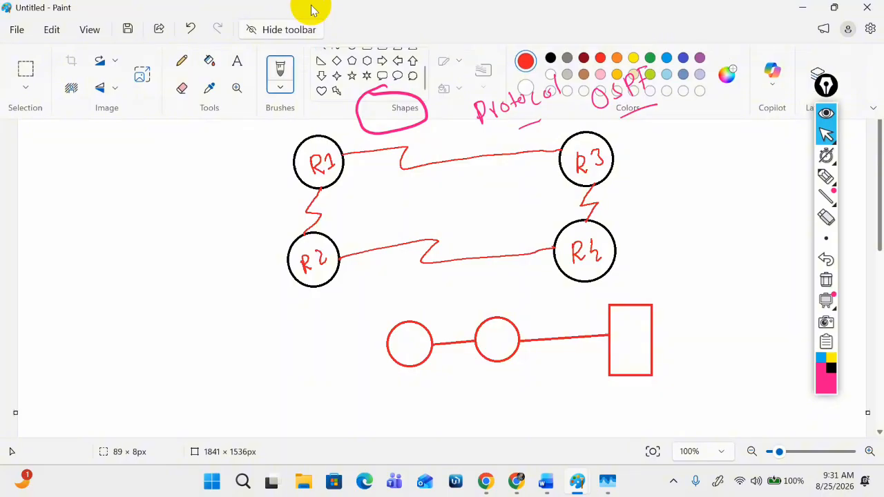
left_click_drag(397, 340, 398, 350)
left_click_drag(398, 339, 404, 348)
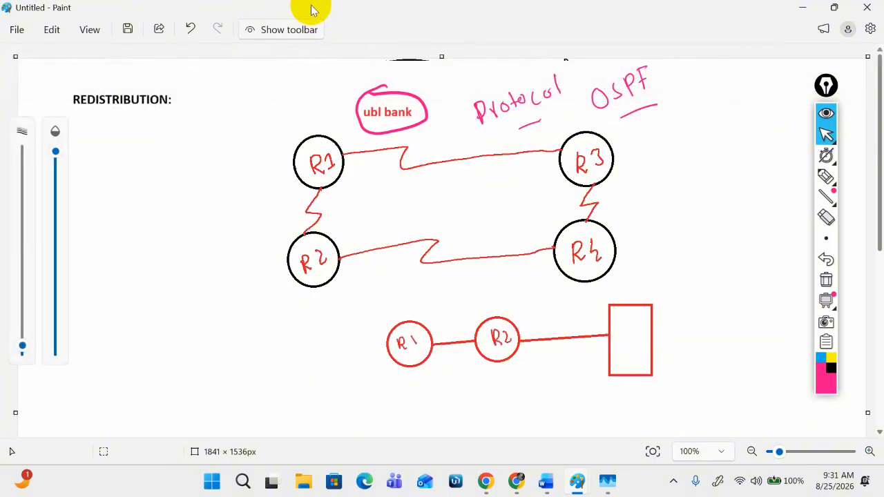
- Add the bold red Calibri 22 text "MEEZAN BANK" below the small R2 circle
left_click(282, 30)
left_click(247, 59)
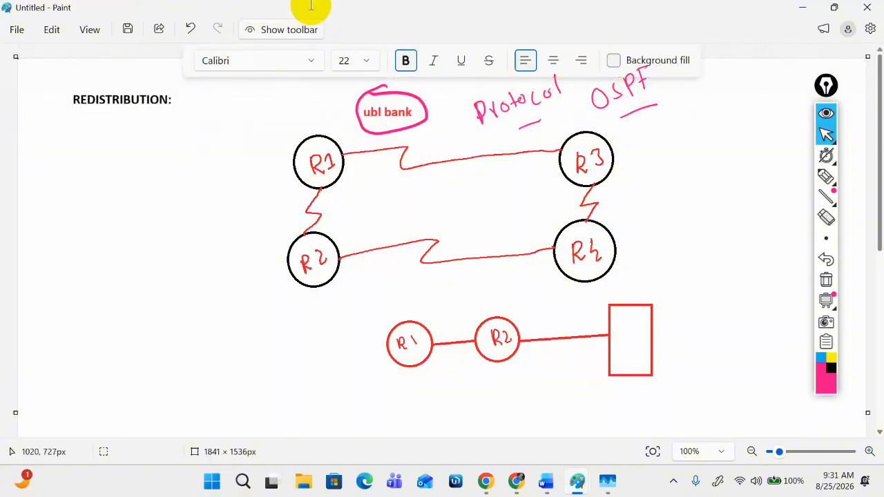
left_click_drag(504, 401, 559, 413)
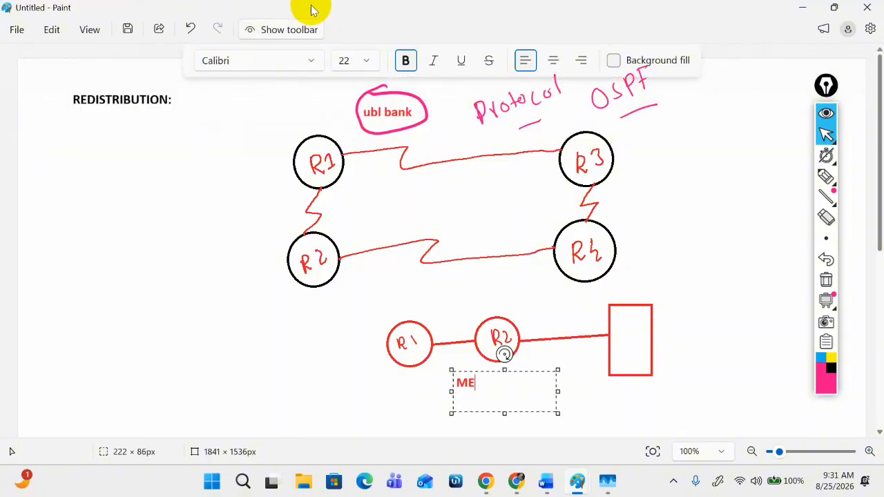
type("MEEZAN BANK")
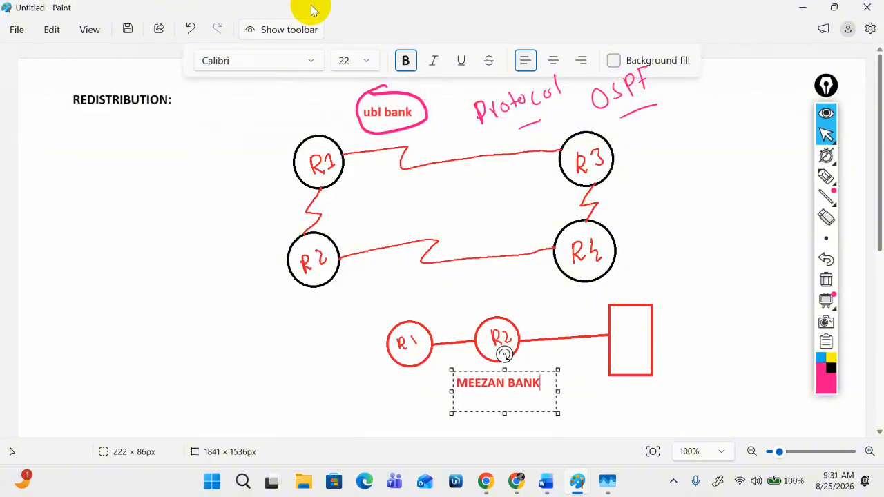
- With the red brush, handwrite an underlined "server" inside the red rectangle
left_click(632, 329)
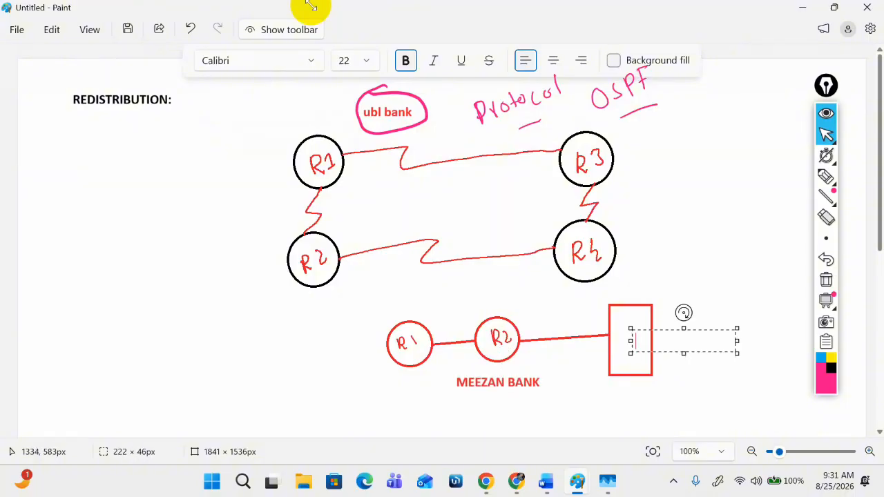
left_click(281, 30)
left_click(280, 73)
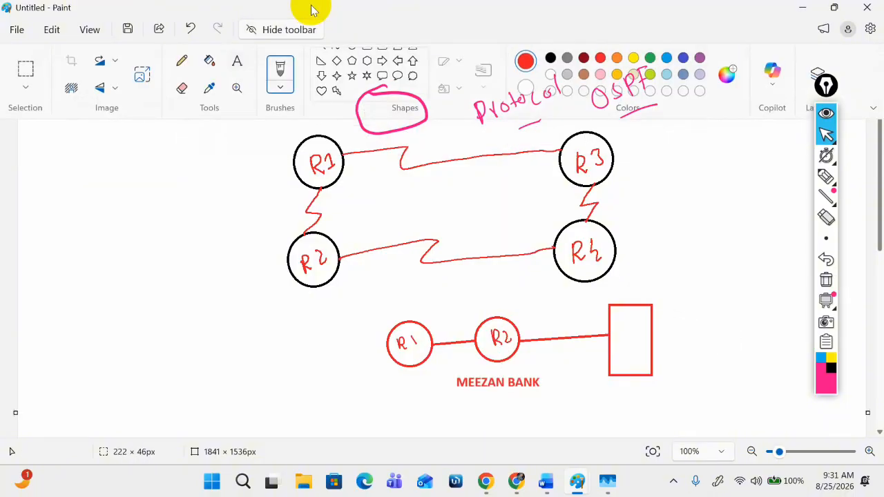
left_click(281, 29)
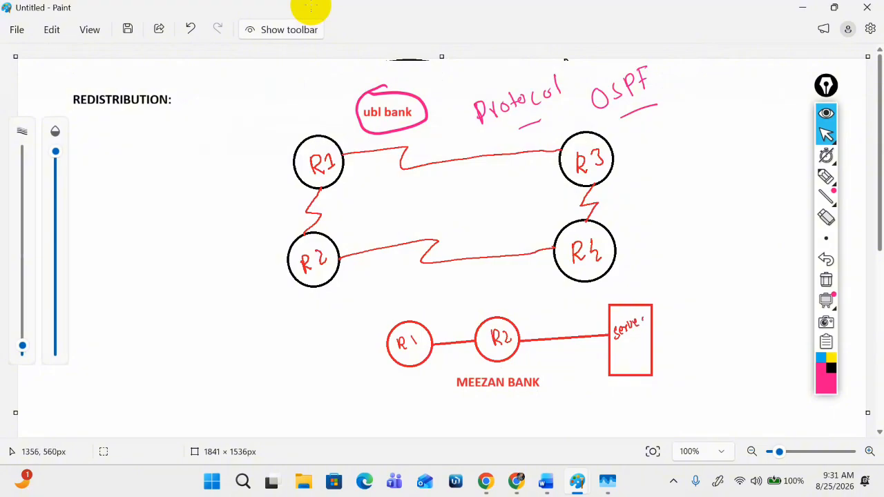
left_click(310, 27)
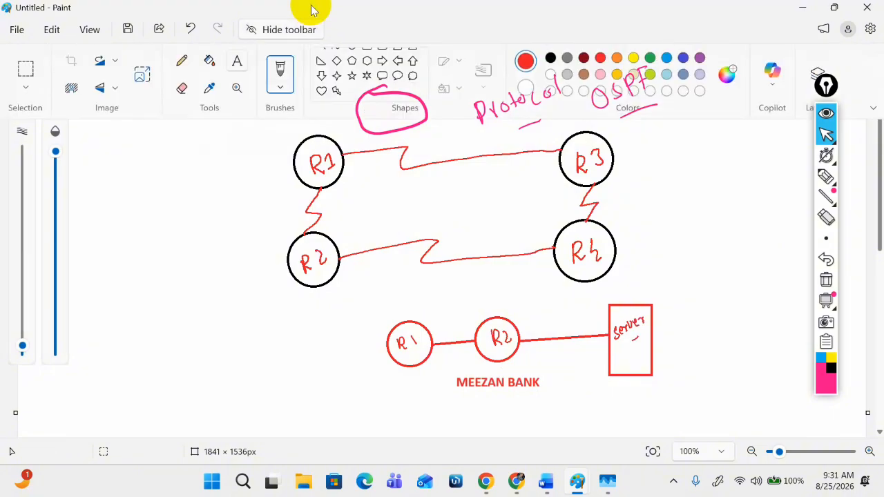
left_click(310, 28)
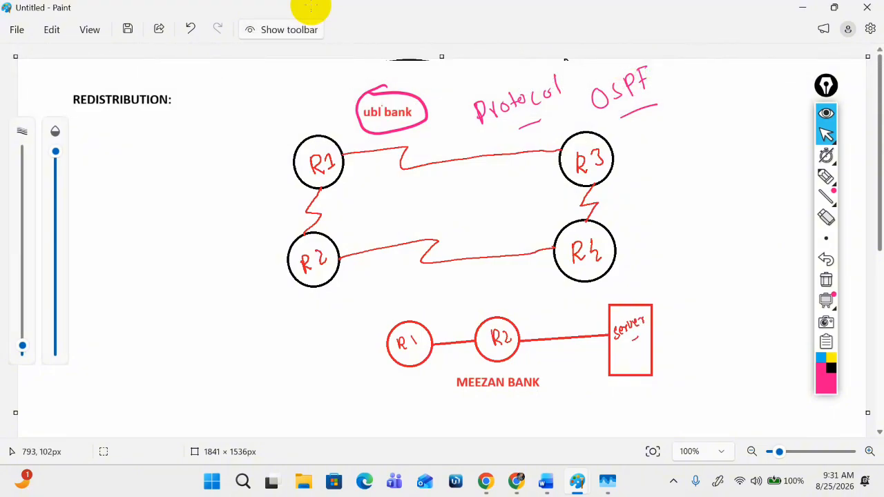
left_click(311, 28)
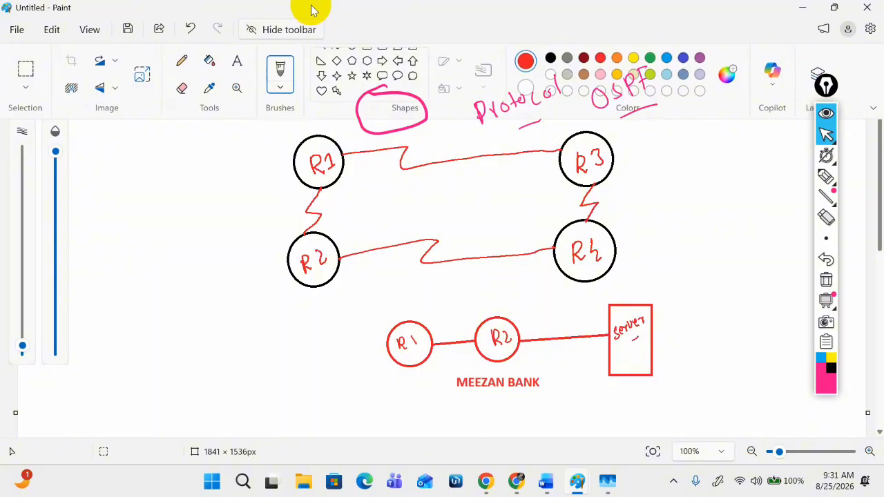
left_click(310, 27)
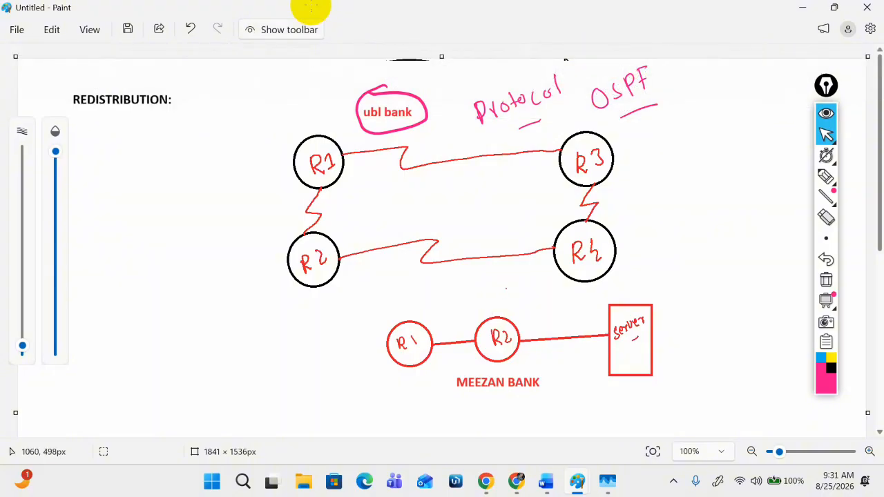
- With Epic Pen's pink pen, write "ATM" above a small box left of the upper R1 and underline "MEEZAN BANK"
left_click(826, 176)
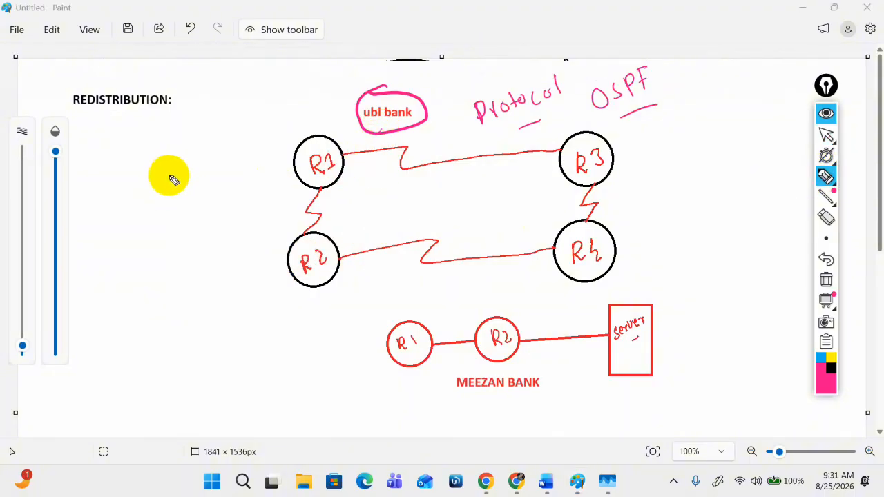
mouse_move(180, 154)
left_mouse_down()
mouse_move(195, 132)
mouse_move(216, 152)
mouse_move(227, 137)
left_mouse_up()
mouse_move(456, 407)
left_mouse_down()
mouse_move(607, 391)
mouse_move(661, 364)
left_mouse_up()
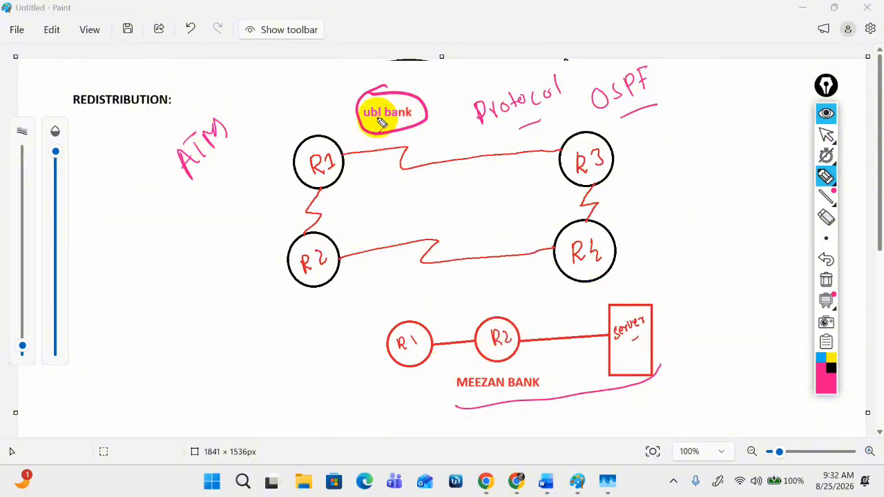
mouse_move(217, 211)
left_mouse_down()
mouse_move(221, 193)
mouse_move(242, 229)
mouse_move(241, 218)
mouse_move(238, 229)
left_mouse_up()
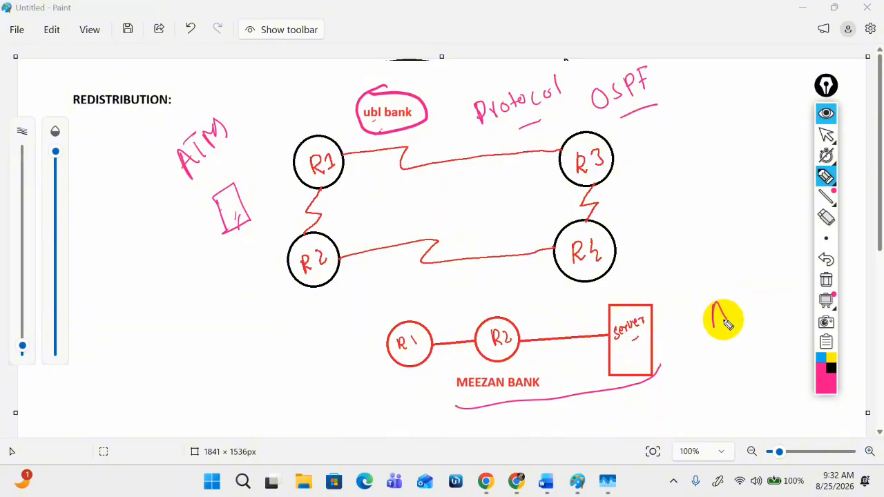
- Write underlined "ATM" to the right of the server and underlined "OSPF" to the left of the small R1 circle
mouse_move(722, 316)
left_mouse_down()
mouse_move(734, 292)
mouse_move(749, 290)
mouse_move(762, 304)
left_mouse_up()
left_click_drag(722, 339, 760, 329)
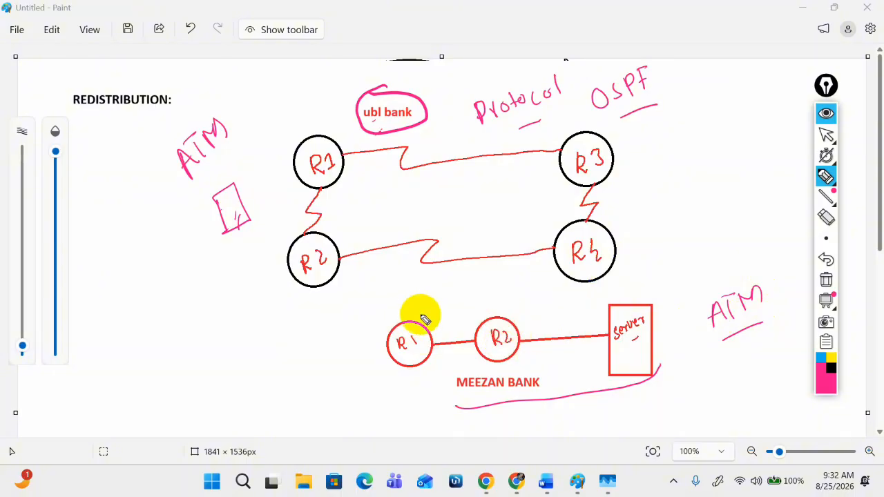
mouse_move(325, 380)
left_mouse_down()
mouse_move(352, 375)
mouse_move(361, 351)
left_mouse_up()
left_click_drag(344, 415, 372, 391)
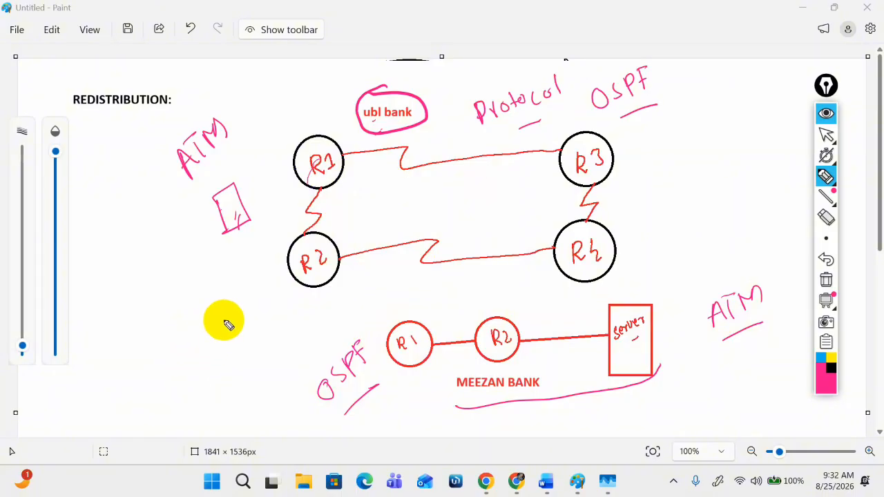
- Clear all pen annotations, then draw an arrow away from the small R1 circle and write "eigrp" beyond it
left_click(825, 282)
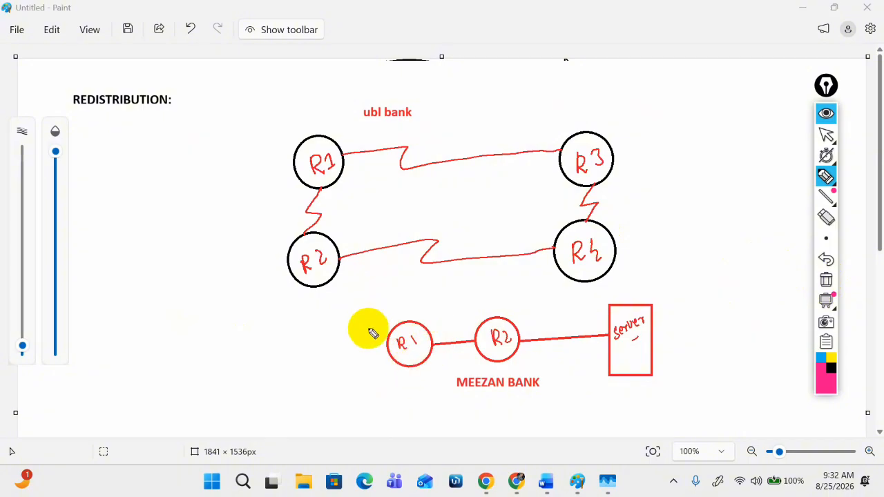
left_click_drag(403, 374, 371, 399)
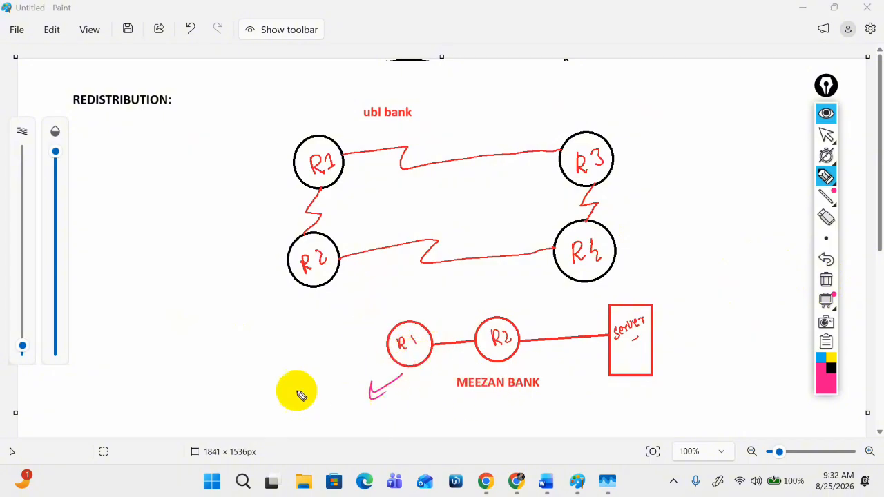
left_click_drag(257, 413, 312, 376)
- Write "OSPF" to the right of "ubl bank" and draw an X between the upper R2 and the small R1 circle
left_click_drag(515, 114, 523, 121)
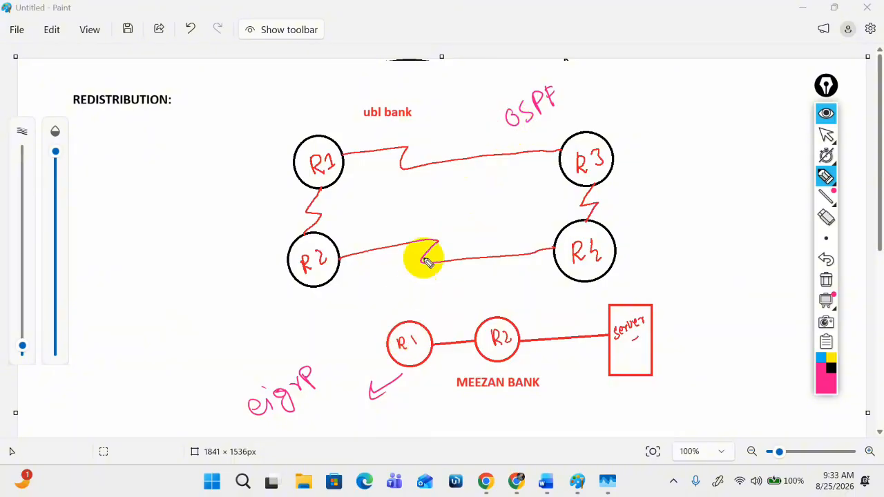
left_click_drag(388, 273, 384, 302)
left_click_drag(377, 279, 407, 285)
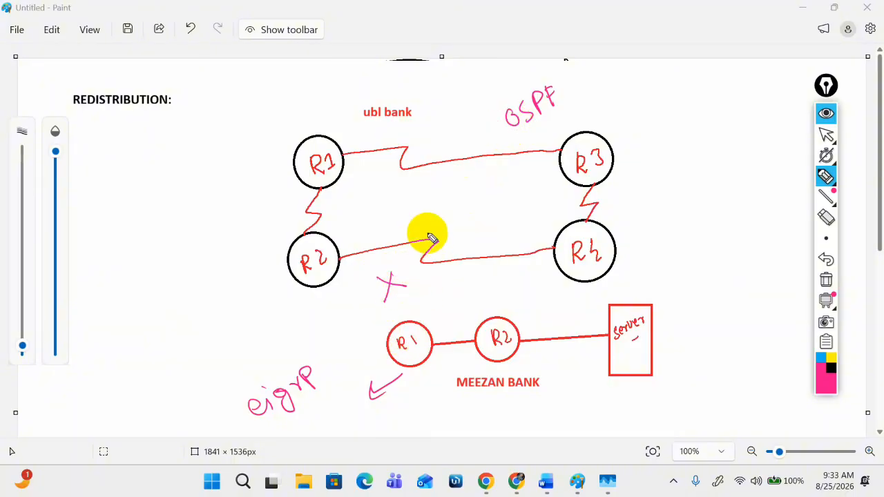
- Emphasize the handwritten "OSPF" and "eigrp" labels by underlining each of them repeatedly
left_click_drag(517, 138, 564, 114)
left_click_drag(285, 413, 339, 368)
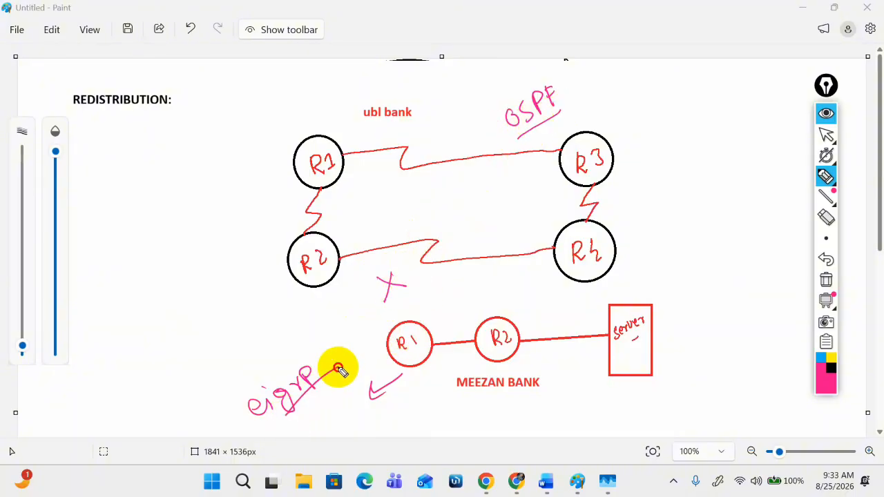
left_click_drag(273, 432, 305, 408)
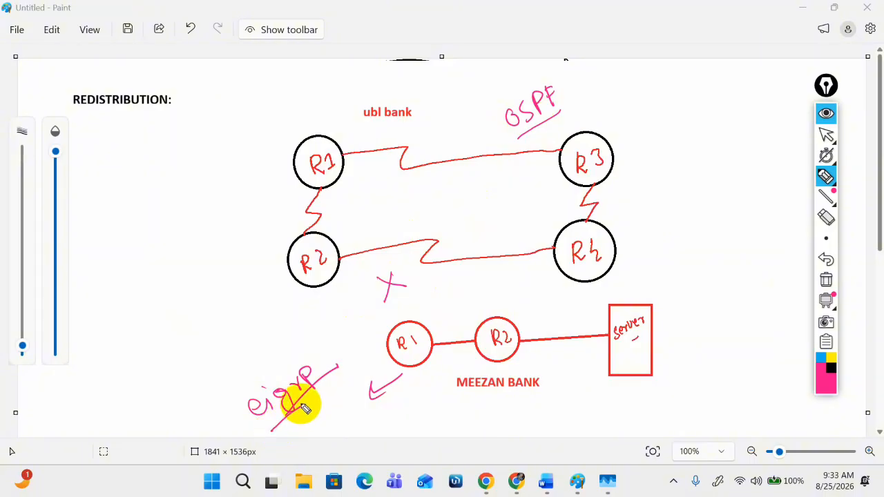
mouse_move(529, 134)
left_mouse_down()
mouse_move(568, 112)
mouse_move(536, 136)
left_mouse_up()
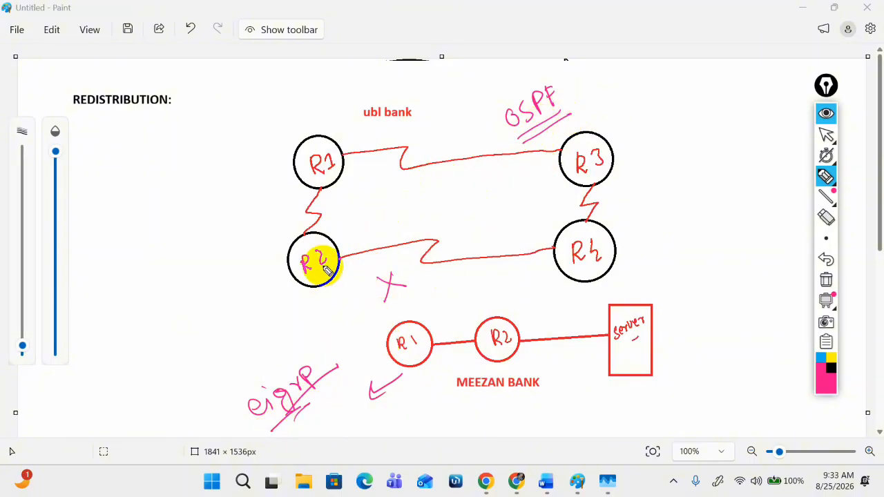
- Write "Multicast" diagonally to the left of the upper R1 and R2 and underline it
mouse_move(168, 261)
left_mouse_down()
mouse_move(195, 215)
mouse_move(207, 214)
mouse_move(209, 194)
mouse_move(235, 178)
mouse_move(226, 178)
left_mouse_up()
right_click(236, 177)
left_click_drag(218, 166, 232, 162)
left_click_drag(196, 245, 222, 218)
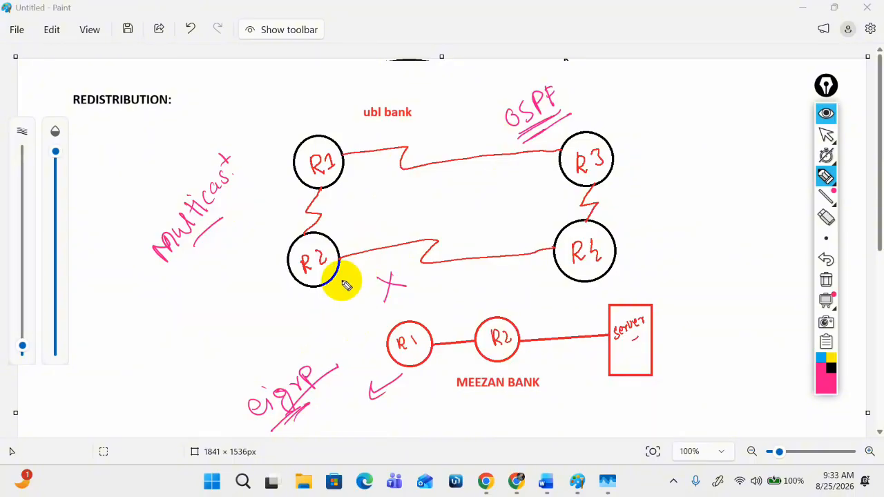
- Circle and underline the REDISTRIBUTION heading, and write "external routes" with underlines below the small R1
mouse_move(74, 80)
left_mouse_down()
mouse_move(67, 104)
mouse_move(168, 131)
mouse_move(79, 77)
left_mouse_up()
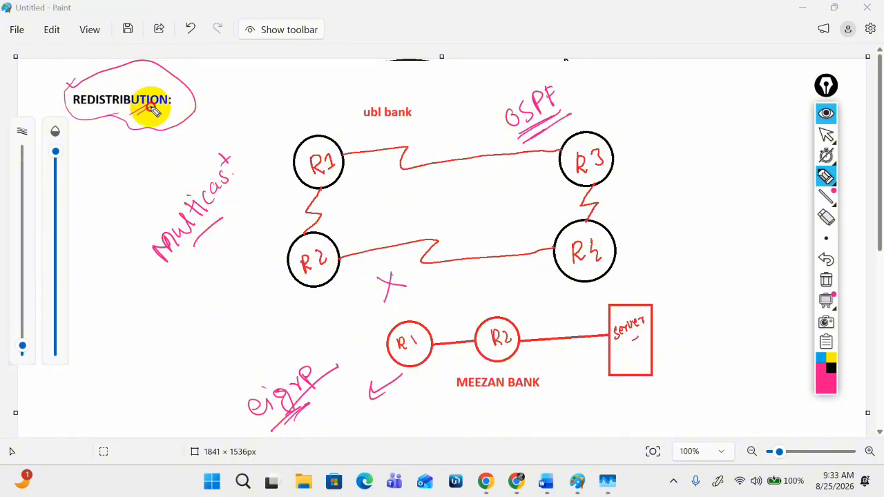
mouse_move(373, 414)
left_mouse_down()
mouse_move(435, 379)
mouse_move(447, 413)
left_mouse_up()
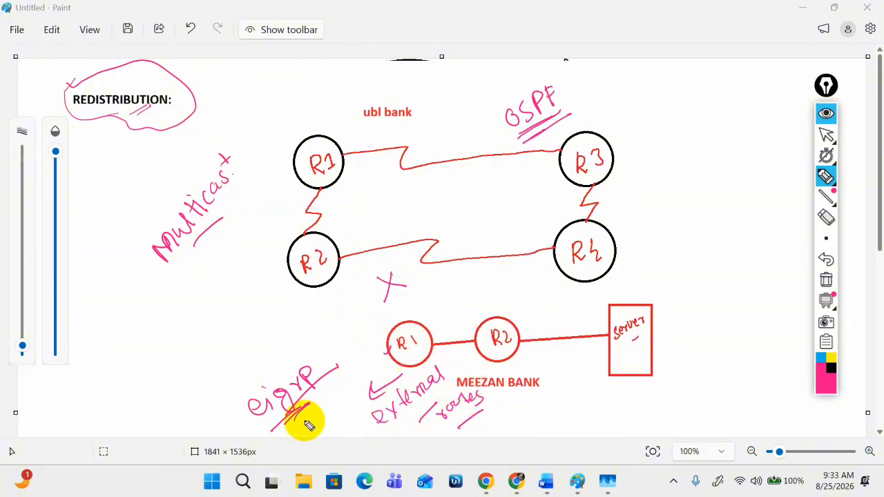
left_click_drag(302, 423, 329, 398)
- Draw arrows in both directions between the small R1 and the upper R2, and write an underlined "Inject" diagonally beside them
mouse_move(389, 351)
left_mouse_down()
mouse_move(329, 310)
mouse_move(312, 270)
mouse_move(335, 256)
left_mouse_up()
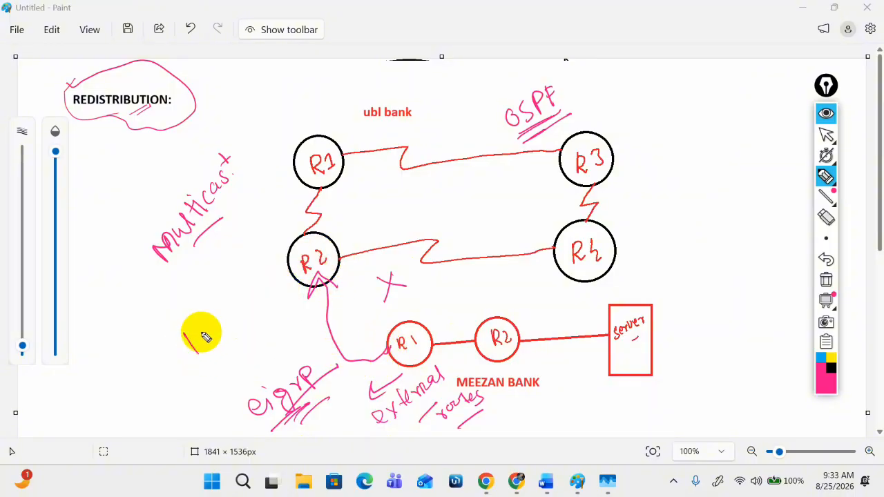
mouse_move(185, 351)
left_mouse_down()
mouse_move(245, 292)
mouse_move(245, 335)
left_mouse_up()
left_click_drag(218, 363, 255, 324)
left_click_drag(507, 146, 560, 116)
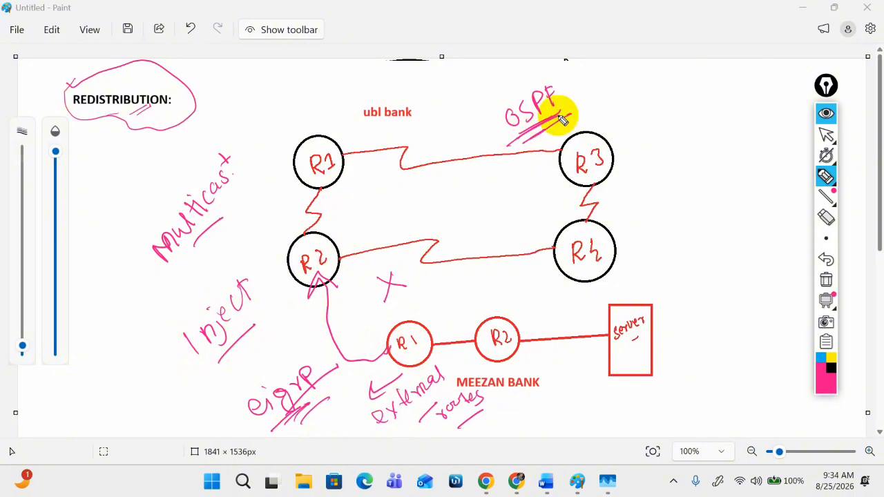
mouse_move(343, 261)
left_mouse_down()
mouse_move(363, 311)
mouse_move(379, 297)
left_mouse_up()
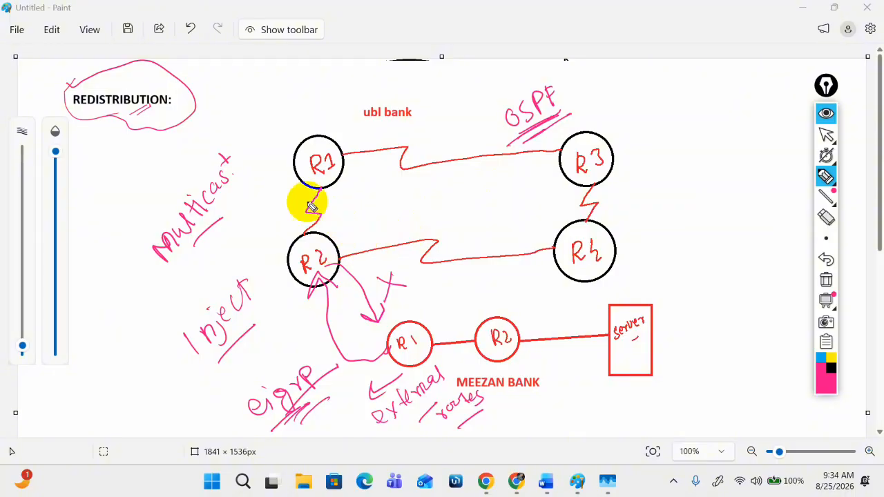
- Emphasize the heading again and write an underlined "10.000" beside the upper R2, with an arrow to the circled small R1
left_click_drag(116, 67, 70, 87)
left_click_drag(107, 124, 138, 119)
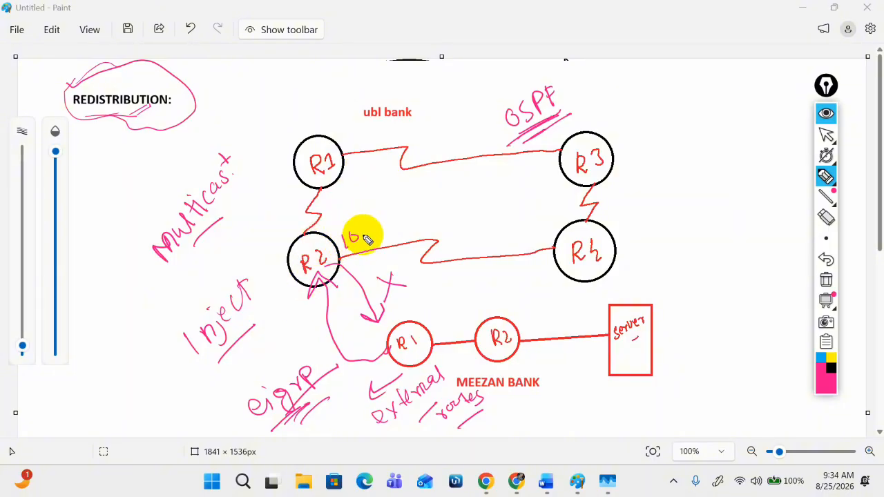
left_click_drag(367, 237, 384, 224)
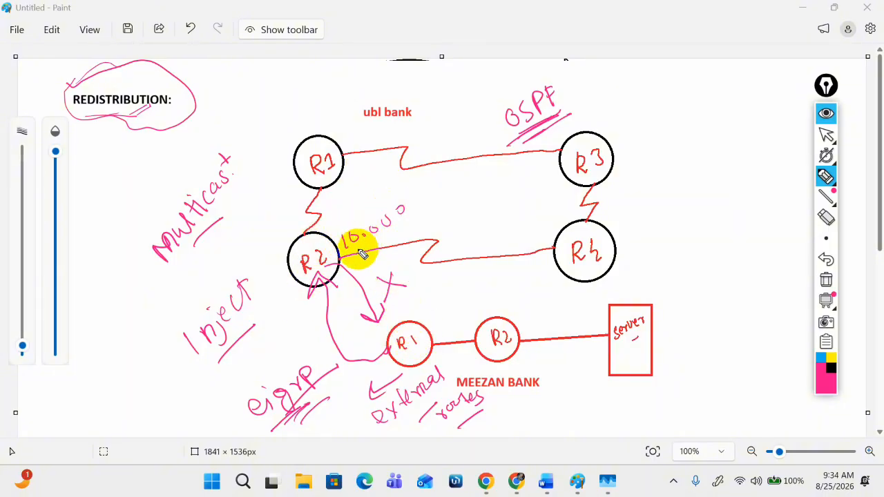
mouse_move(383, 264)
left_mouse_down()
mouse_move(397, 321)
mouse_move(403, 312)
mouse_move(417, 339)
left_mouse_up()
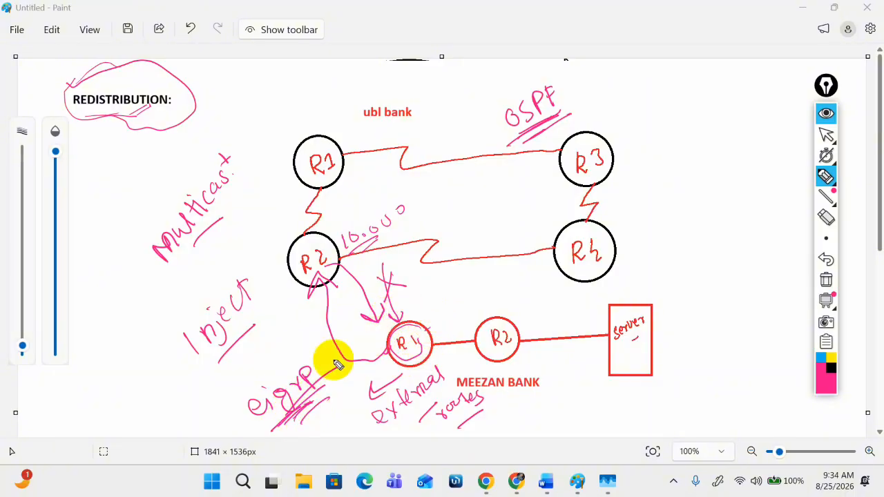
left_click_drag(399, 230, 423, 216)
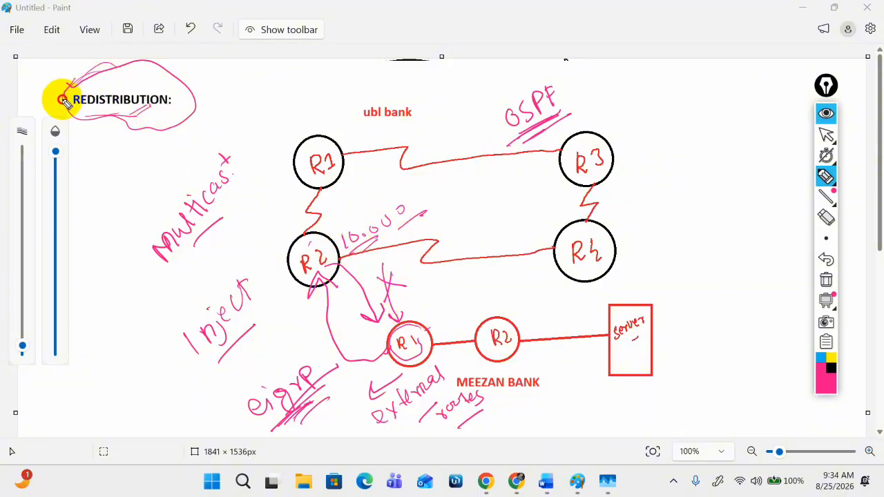
- Circle the heading again, write an underlined "Translator" next to it, and add another pair of arrows between the upper R2 and small R1
mouse_move(65, 101)
left_mouse_down()
mouse_move(126, 145)
mouse_move(87, 131)
left_mouse_up()
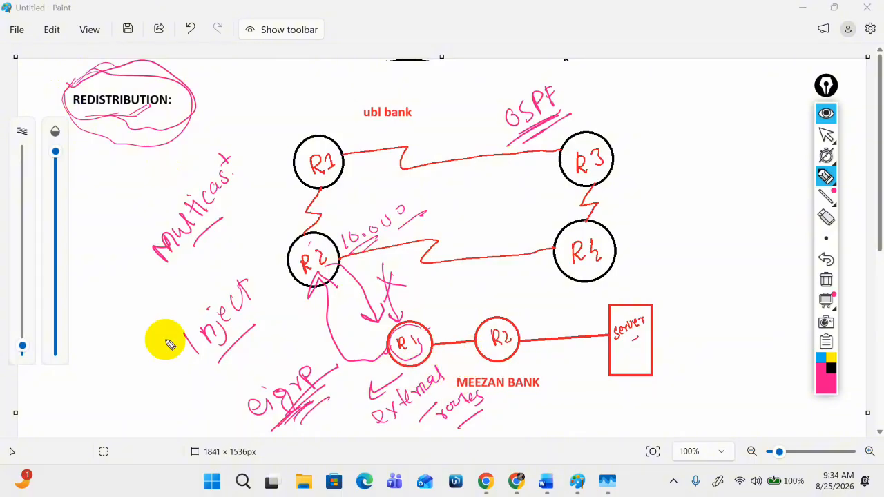
mouse_move(179, 147)
left_mouse_down()
mouse_move(268, 79)
mouse_move(267, 117)
left_mouse_up()
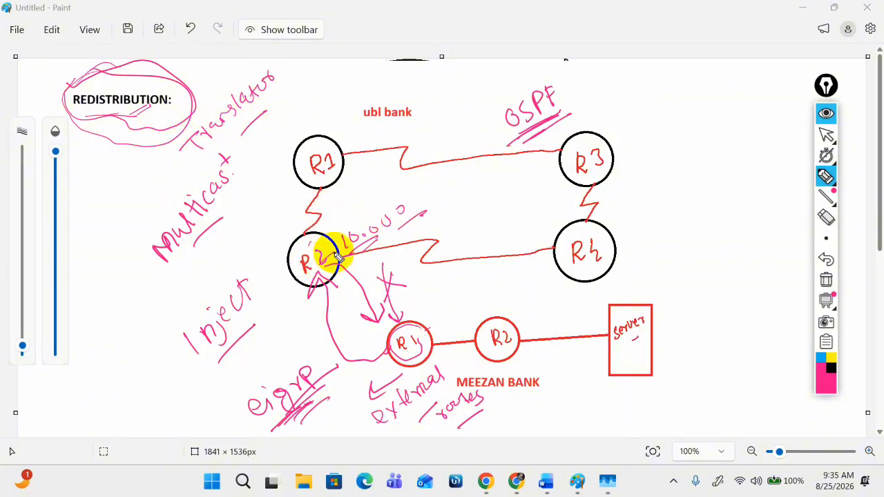
mouse_move(333, 269)
left_mouse_down()
mouse_move(366, 315)
mouse_move(392, 324)
left_mouse_up()
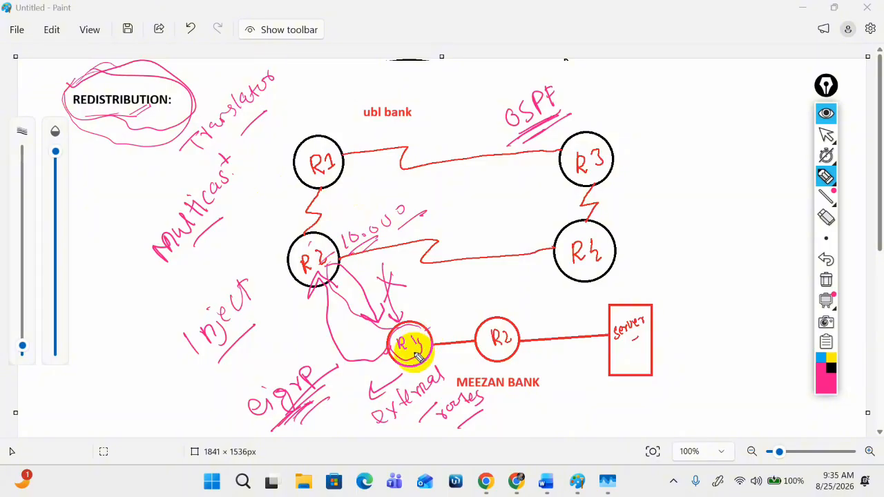
mouse_move(417, 353)
left_mouse_down()
mouse_move(375, 351)
mouse_move(379, 375)
mouse_move(322, 332)
mouse_move(318, 305)
left_mouse_up()
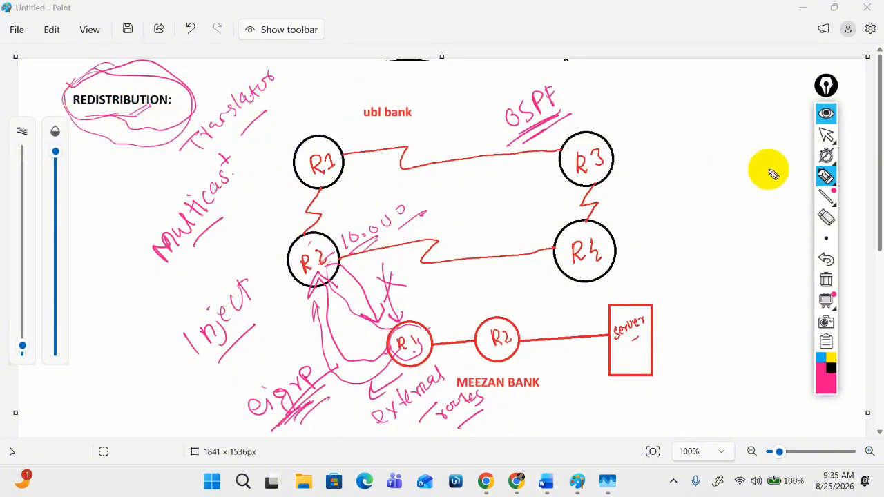
- Clear all pen annotations, then draw a curved link with the pen from the small R1 to the upper R2
left_click(826, 134)
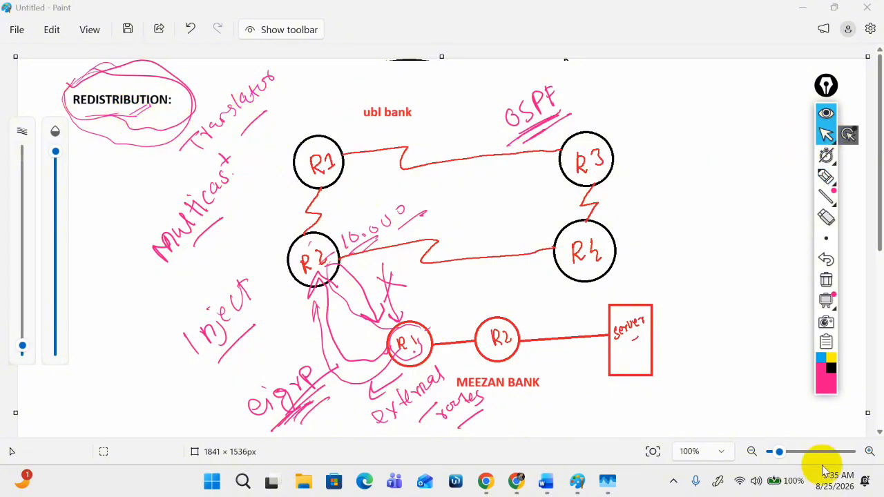
left_click(825, 277)
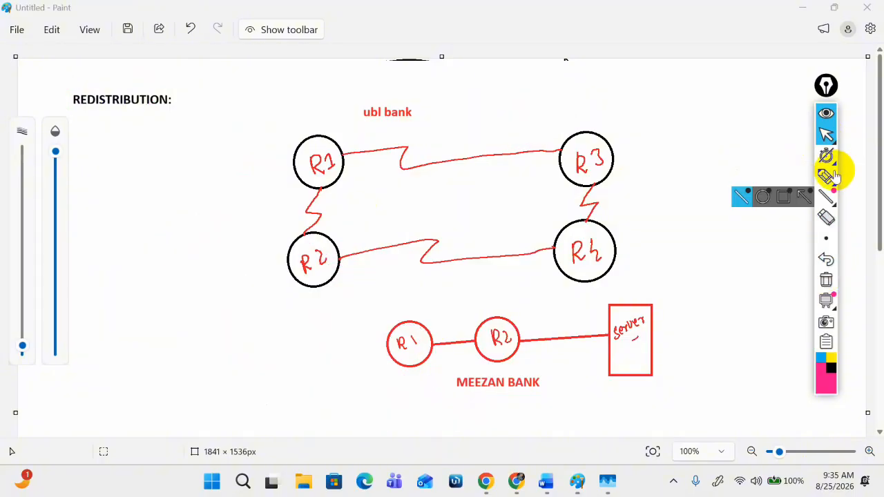
left_click(826, 176)
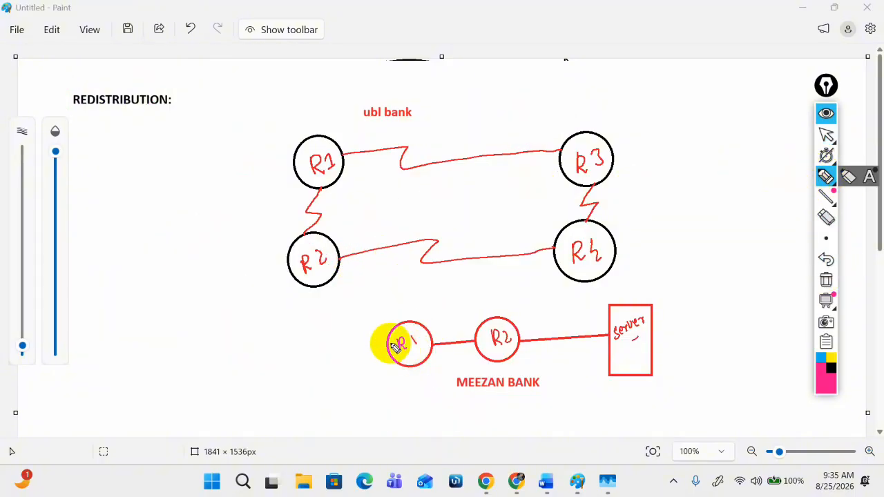
mouse_move(388, 345)
left_mouse_down()
mouse_move(371, 350)
mouse_move(320, 325)
mouse_move(310, 290)
mouse_move(342, 286)
left_mouse_up()
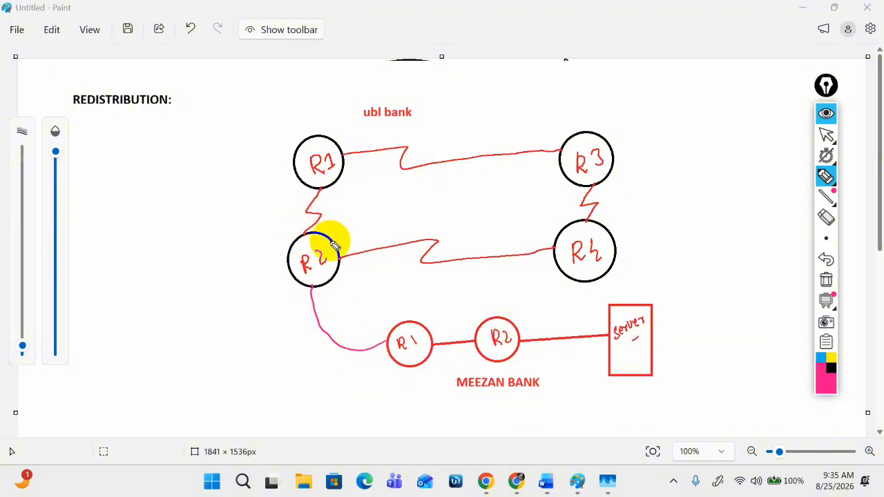
- Write "OSPF" with an arrow from the upper R2, underline it twice, and draw a loop through all four UBL routers
mouse_move(339, 232)
left_mouse_down()
mouse_move(361, 212)
mouse_move(375, 218)
mouse_move(385, 196)
mouse_move(382, 204)
left_mouse_up()
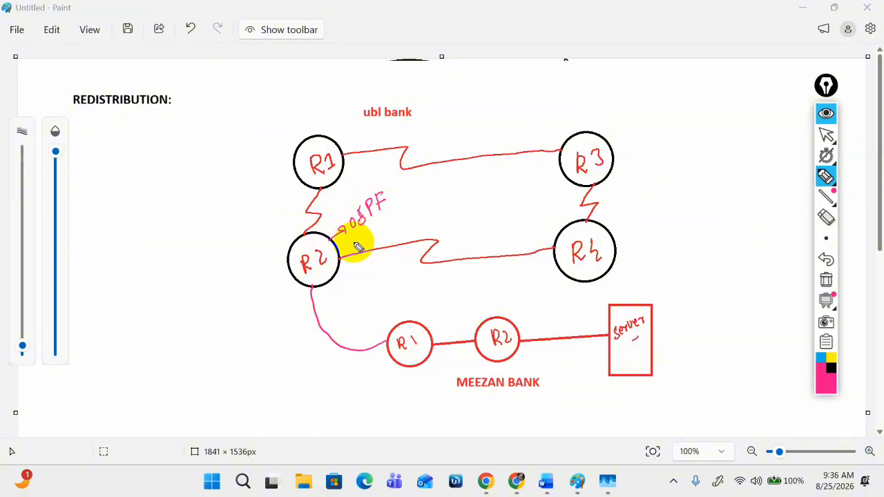
mouse_move(304, 185)
left_mouse_down()
mouse_move(301, 199)
mouse_move(349, 257)
mouse_move(515, 264)
mouse_move(588, 164)
mouse_move(375, 138)
mouse_move(339, 148)
left_mouse_up()
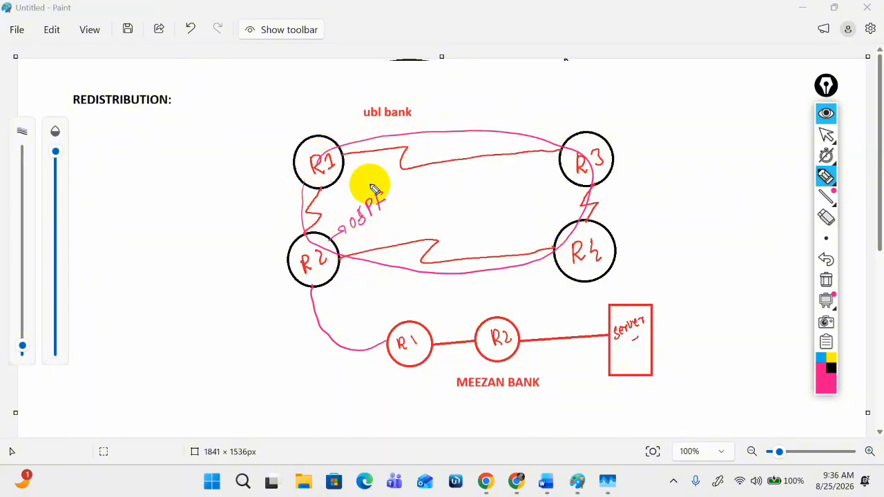
left_click_drag(369, 236, 396, 215)
left_click_drag(384, 231, 397, 221)
- Circle the small R1 and mark the start of the link below the upper R2 with strokes and a downward arrow
mouse_move(316, 287)
left_mouse_down()
mouse_move(322, 313)
mouse_move(355, 341)
mouse_move(454, 339)
mouse_move(372, 306)
left_mouse_up()
left_click_drag(313, 291, 321, 309)
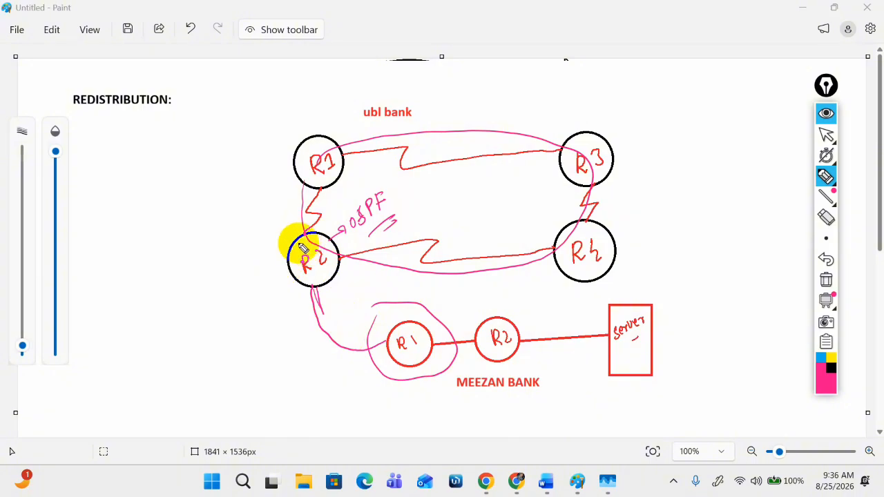
mouse_move(292, 236)
left_mouse_down()
mouse_move(325, 282)
mouse_move(314, 317)
left_mouse_up()
- Write "eigrp" and "network" to the left of the upper R2, underline both, and circle the link's start below R2
mouse_move(195, 284)
left_mouse_down()
mouse_move(215, 289)
mouse_move(245, 239)
left_mouse_up()
left_click(206, 264)
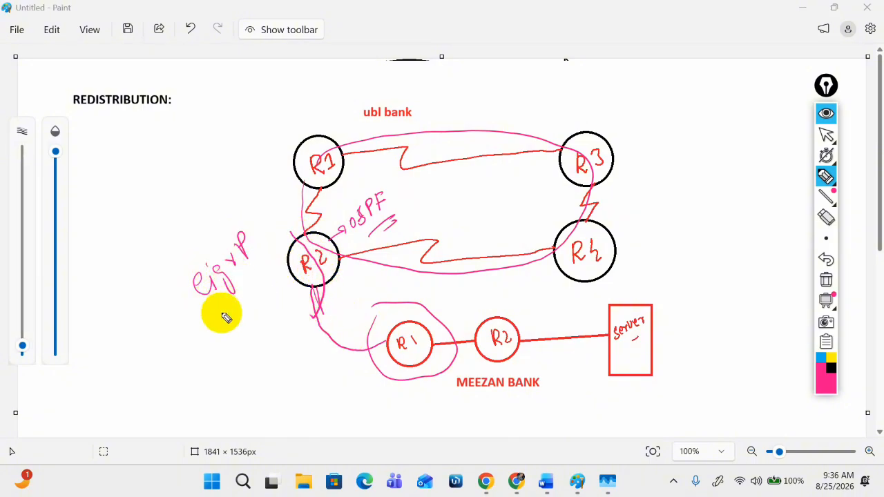
left_click_drag(218, 312, 264, 270)
left_click_drag(315, 292, 337, 302)
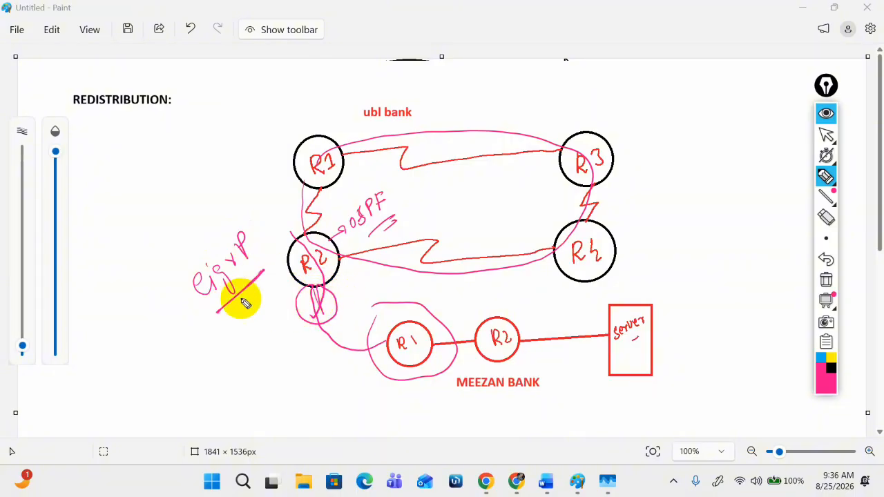
left_click_drag(197, 343, 266, 308)
left_click_drag(239, 339, 265, 318)
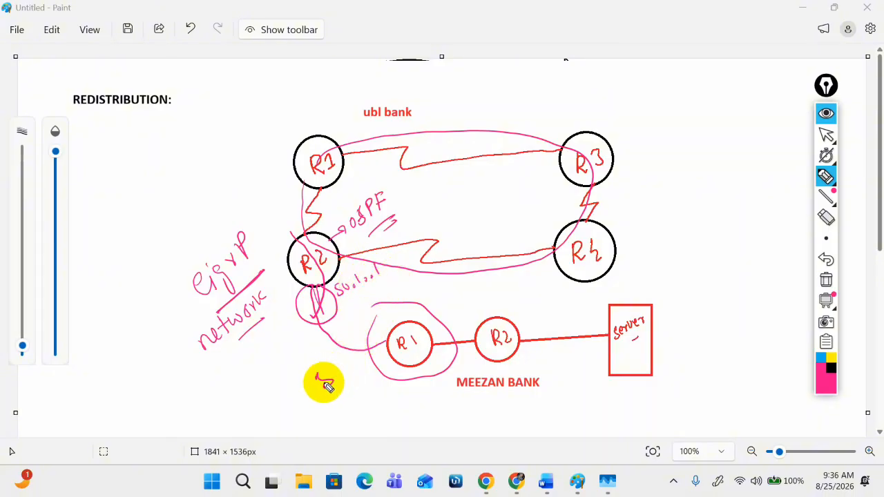
- Label the link's ends with 50.1.1.1 at the upper R2 and 50.1.1.2 at the small R1, and circle 50.1.1.1
left_click_drag(327, 384, 340, 371)
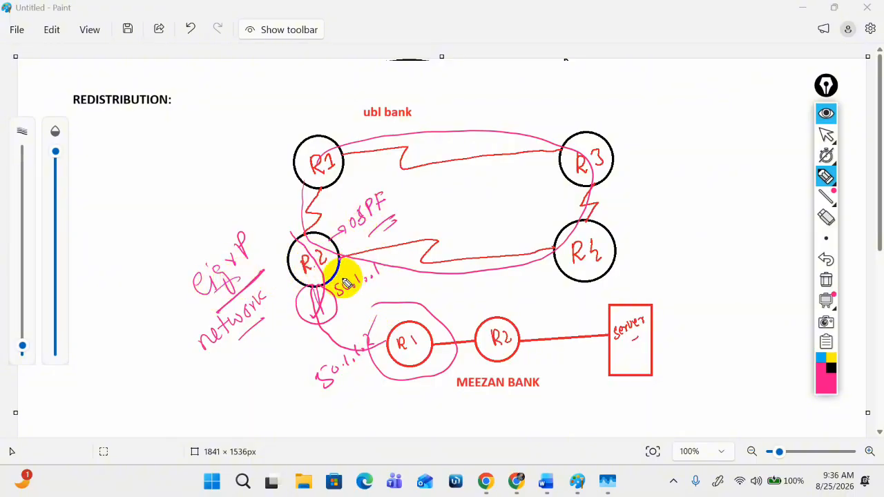
mouse_move(348, 312)
left_mouse_down()
mouse_move(389, 270)
mouse_move(316, 300)
mouse_move(350, 302)
mouse_move(338, 289)
left_mouse_up()
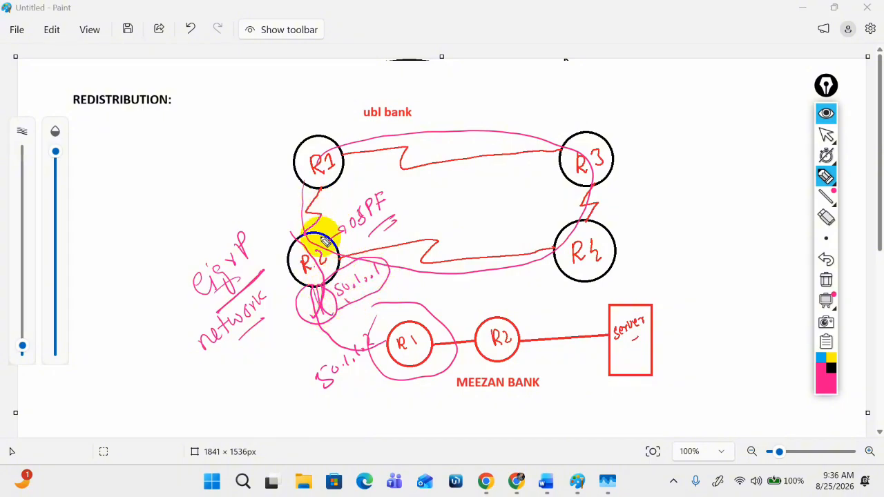
- Circle the upper R2's connections toward R1 and R4, then encircle the "OSPF" label and draw an arrow away from it
mouse_move(320, 247)
left_mouse_down()
mouse_move(362, 256)
mouse_move(300, 217)
mouse_move(335, 208)
mouse_move(315, 181)
left_mouse_up()
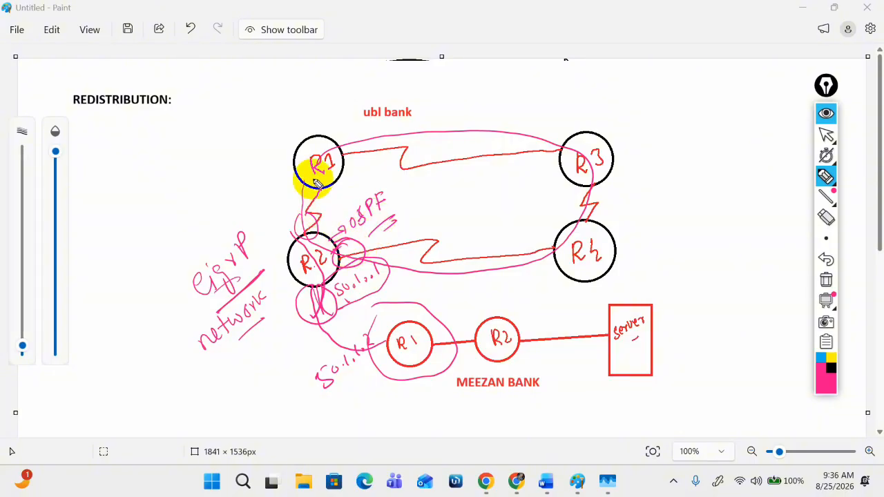
mouse_move(351, 242)
left_mouse_down()
mouse_move(391, 214)
mouse_move(311, 253)
left_mouse_up()
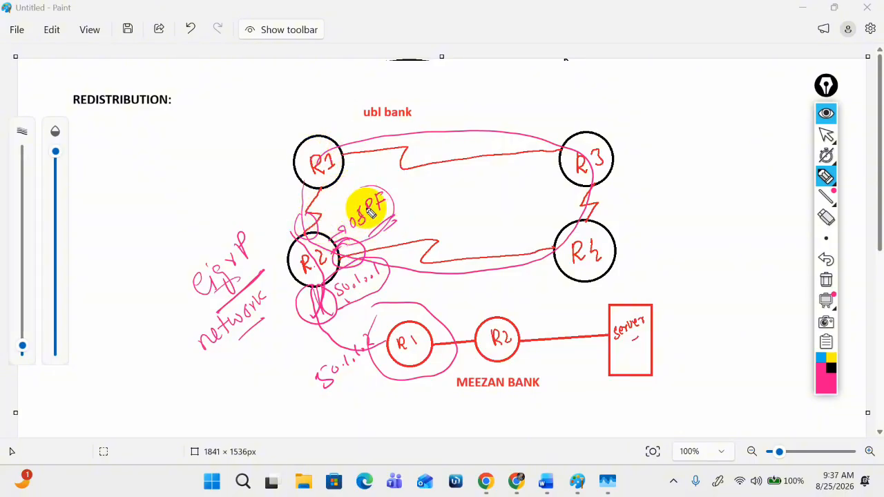
left_click_drag(405, 198, 391, 207)
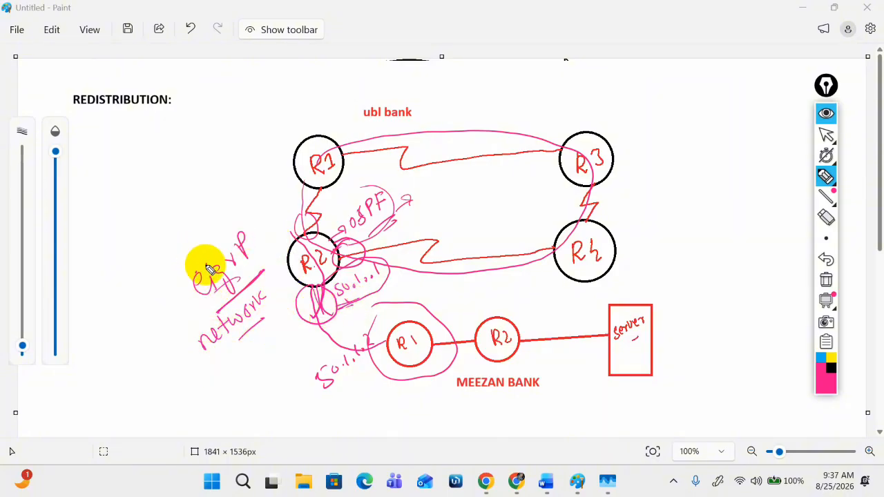
- Draw a stroke through the small R1, then circle 50.1.1.2 and point an arrow from it to that router
left_click_drag(409, 327, 404, 384)
left_click_drag(339, 416, 337, 409)
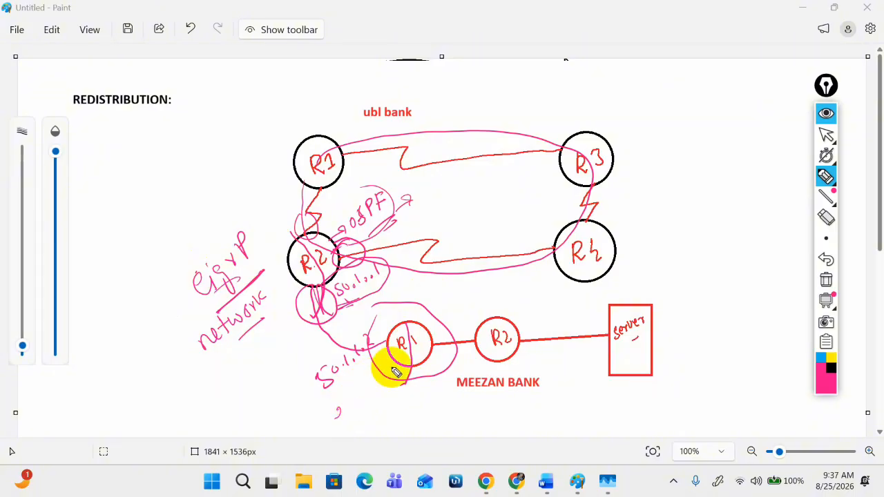
left_click(334, 340)
mouse_move(334, 340)
left_mouse_down()
mouse_move(335, 405)
mouse_move(384, 322)
mouse_move(355, 334)
mouse_move(383, 372)
left_mouse_up()
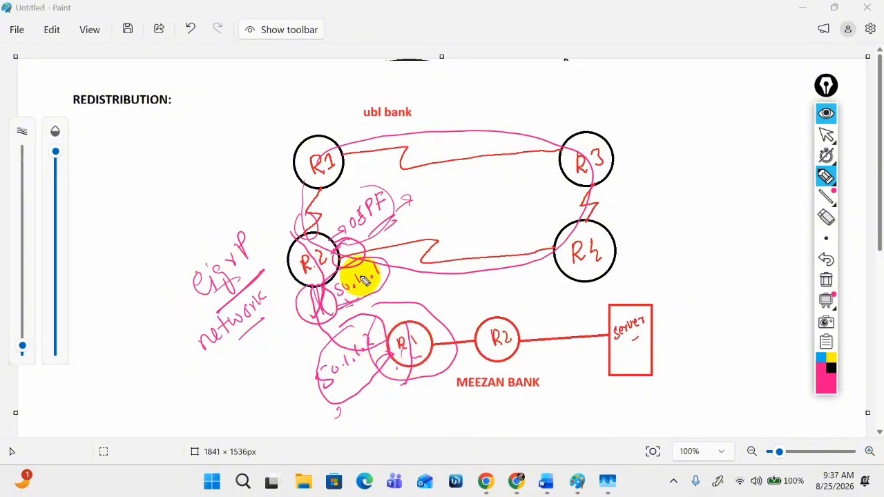
- Write an underlined "OSPF" below the REDISTRIBUTION heading and sketch a short scribble and a dashed arrow beside it
mouse_move(115, 162)
left_mouse_down()
mouse_move(109, 169)
mouse_move(114, 162)
left_mouse_up()
mouse_move(125, 150)
left_mouse_down()
mouse_move(125, 159)
mouse_move(145, 153)
left_mouse_up()
mouse_move(129, 138)
left_mouse_down()
mouse_move(136, 143)
mouse_move(142, 131)
left_mouse_up()
left_click_drag(125, 185, 147, 170)
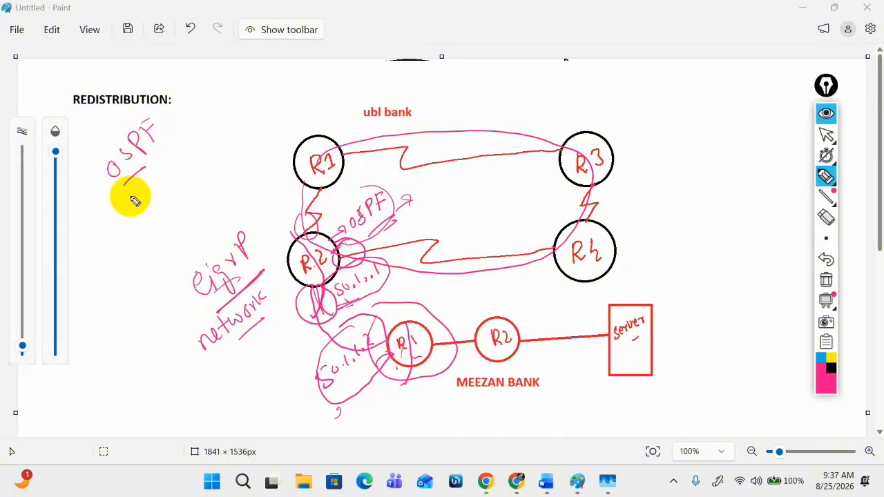
mouse_move(129, 209)
left_mouse_down()
mouse_move(118, 209)
mouse_move(152, 184)
mouse_move(147, 197)
left_mouse_up()
left_click_drag(149, 193, 234, 118)
left_click_drag(183, 152, 270, 88)
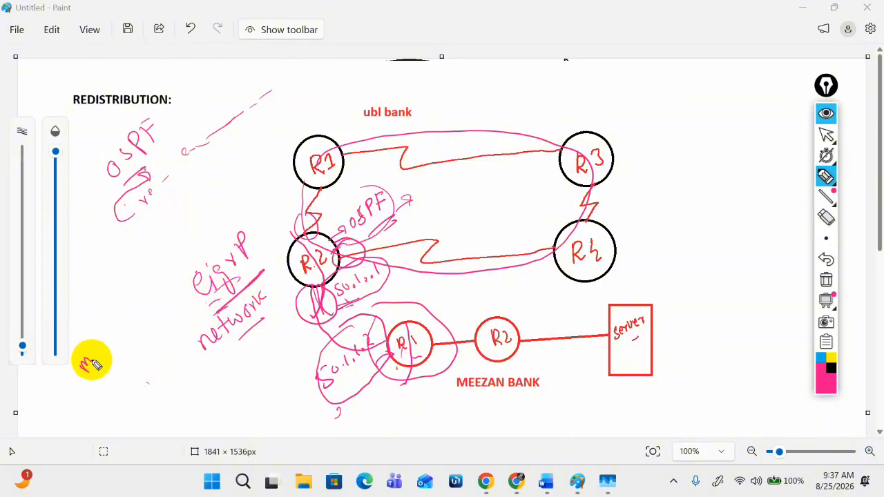
- Write "metr" followed by a dash, and two "1" figures with dashes, to the left of the "eigrp" label
left_click_drag(96, 351, 104, 345)
left_click_drag(103, 338, 126, 337)
mouse_move(151, 289)
left_mouse_down()
mouse_move(159, 300)
mouse_move(179, 262)
left_mouse_up()
left_click_drag(185, 256, 195, 252)
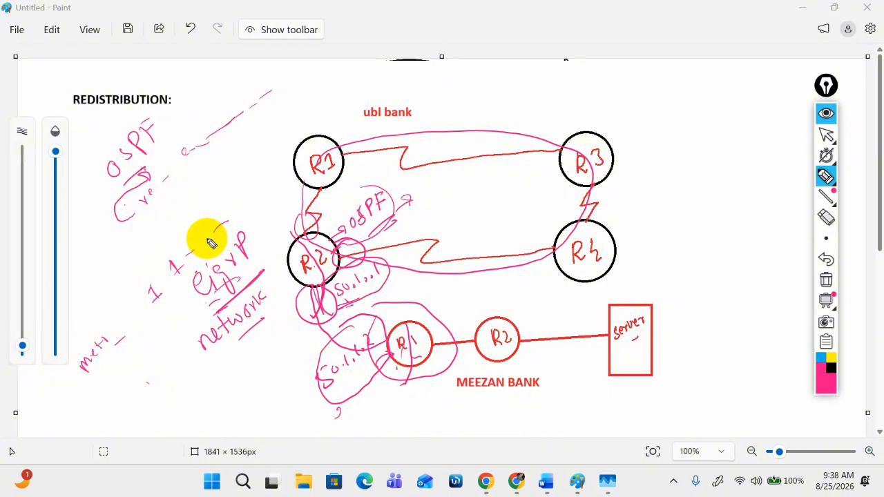
- Clear all pen annotations from the diagram and reactivate the pen
left_click(826, 134)
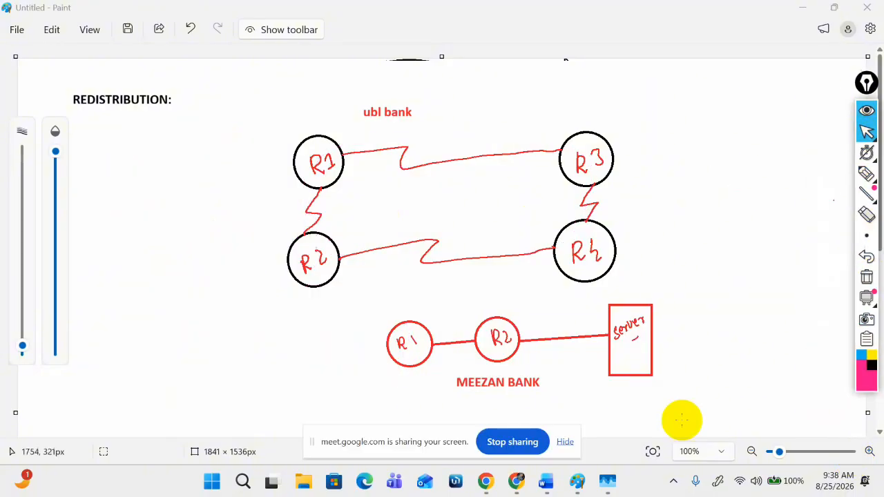
left_click(867, 174)
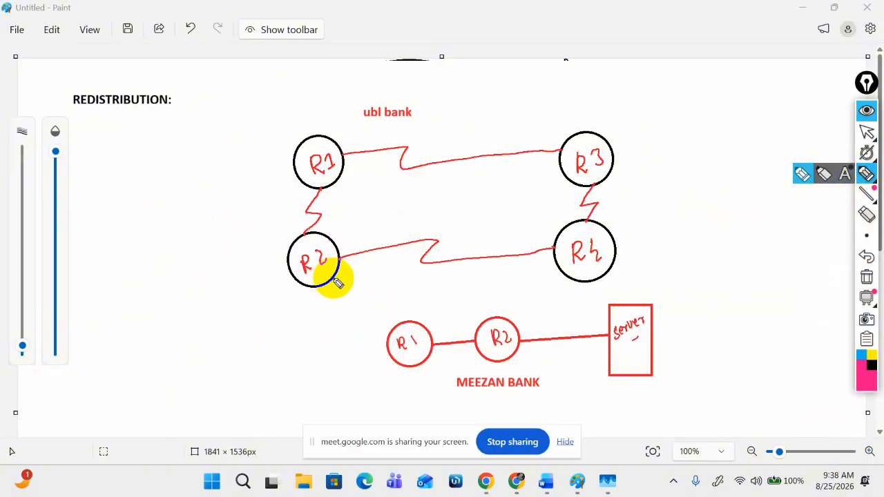
- Draw a curved link from the UBL R2 router to the Meezan R1 router and write "ABR" and "ASBR" below the REDISTRIBUTION heading
left_click_drag(336, 281, 379, 331)
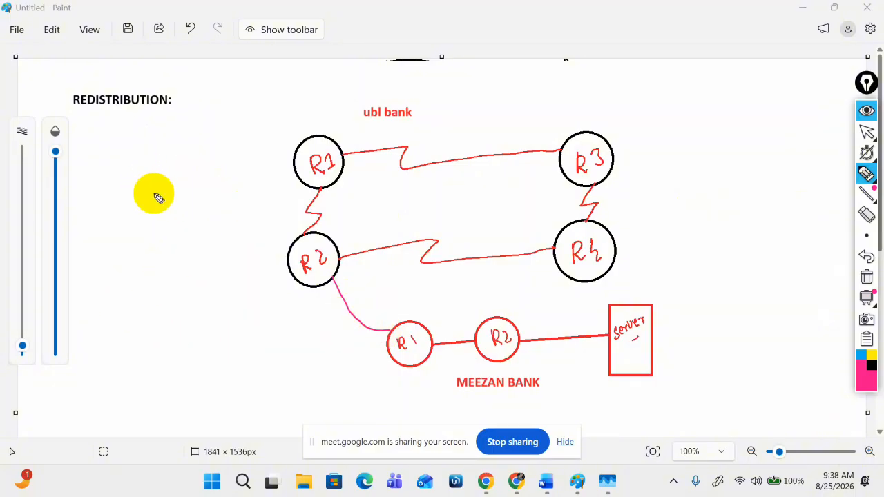
left_click_drag(166, 143, 207, 139)
left_click_drag(182, 200, 239, 160)
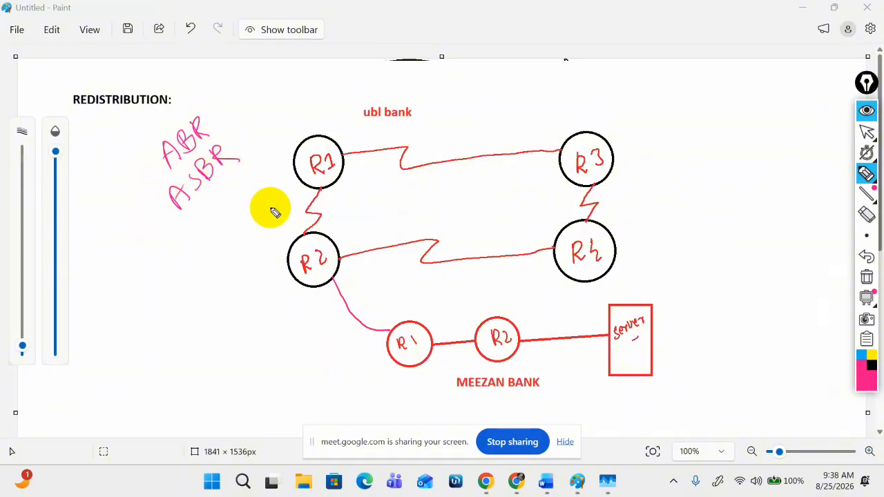
- Circle the UBL R2 router, draw an arrow from it, and write a double-underlined "ASBR" beside the arrow
left_click_drag(290, 237, 301, 235)
left_click_drag(287, 279, 264, 299)
left_click_drag(264, 284, 277, 294)
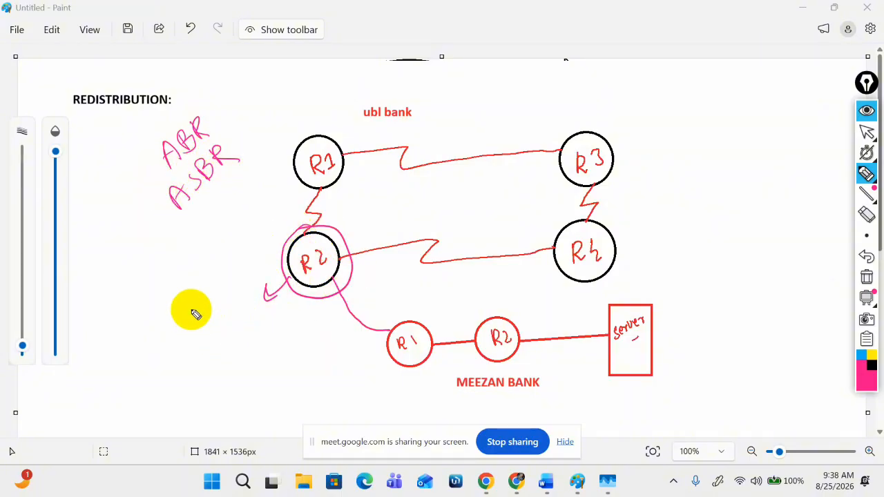
mouse_move(197, 312)
left_mouse_down()
mouse_move(231, 253)
mouse_move(250, 263)
mouse_move(208, 323)
left_mouse_up()
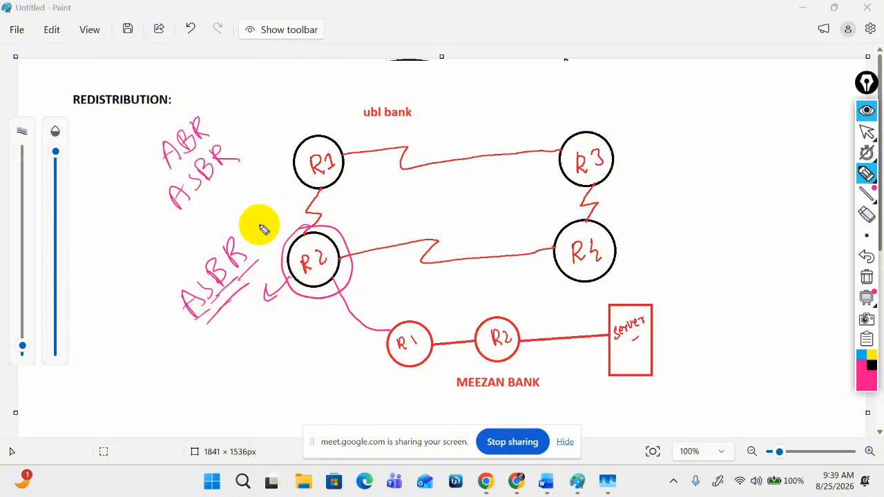
- Draw a loop around the underlined "ASBR" and a short tail below the Meezan R1 router, and put the pen away
mouse_move(226, 225)
left_mouse_down()
mouse_move(176, 362)
mouse_move(263, 237)
mouse_move(302, 316)
left_mouse_up()
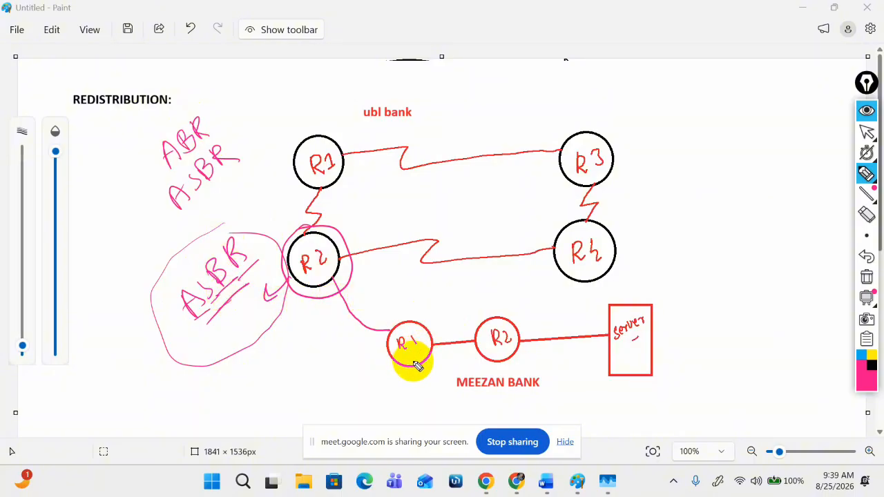
left_click_drag(412, 362, 377, 384)
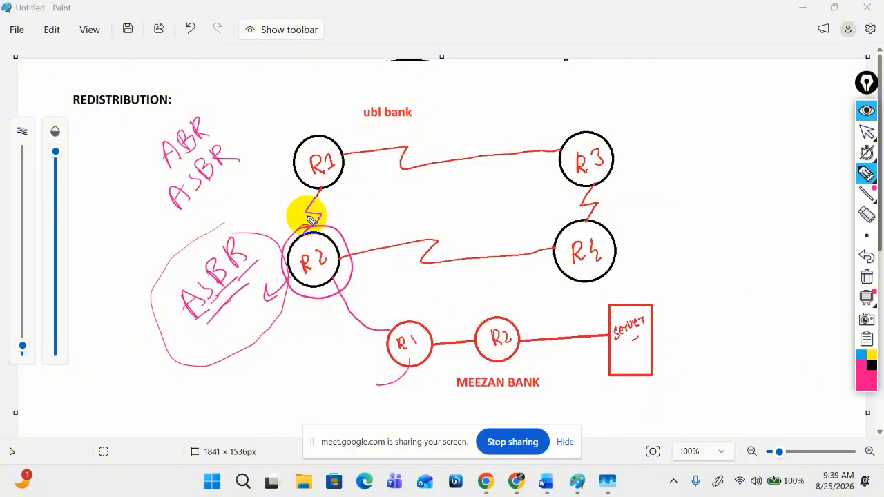
left_click(867, 131)
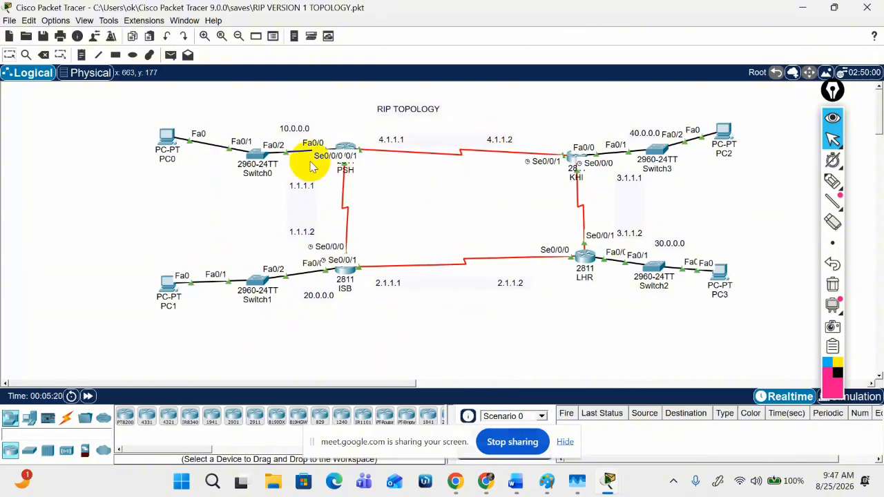
- In Cisco Packet Tracer, change the "RIP TOPOLOGY" title to "redistriution TOPOLOGY"
double_click(386, 111)
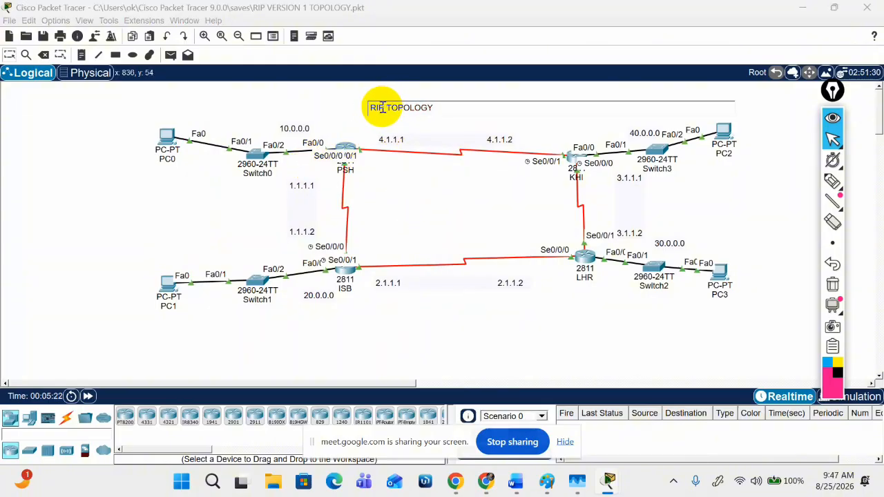
key("BackSpace")
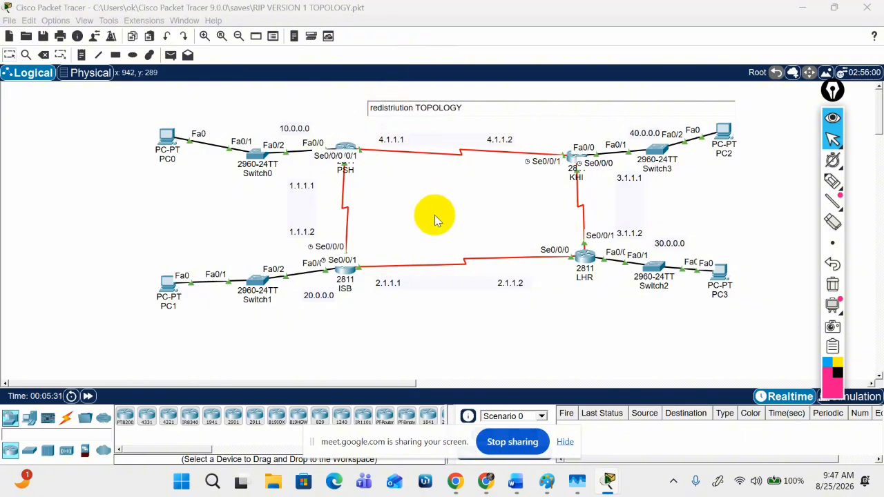
left_click(420, 229)
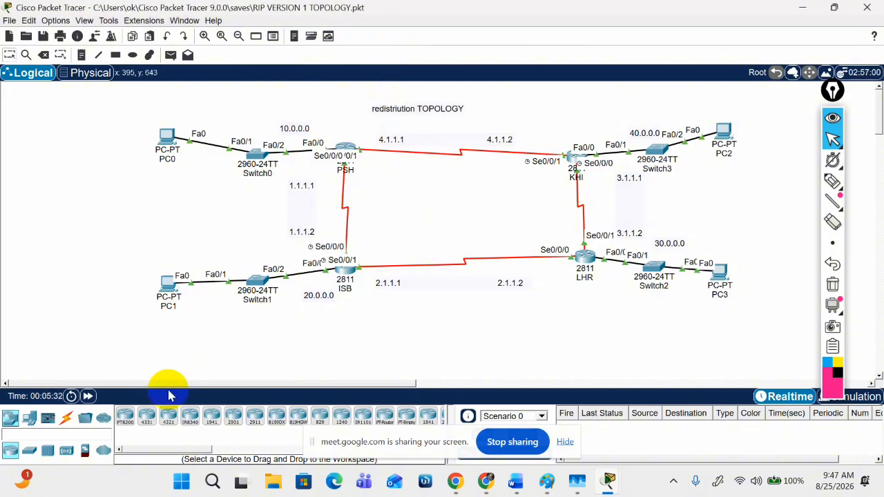
- Place two preconfigured 2811 routers side by side below the link between ISB and LHR
left_click(85, 417)
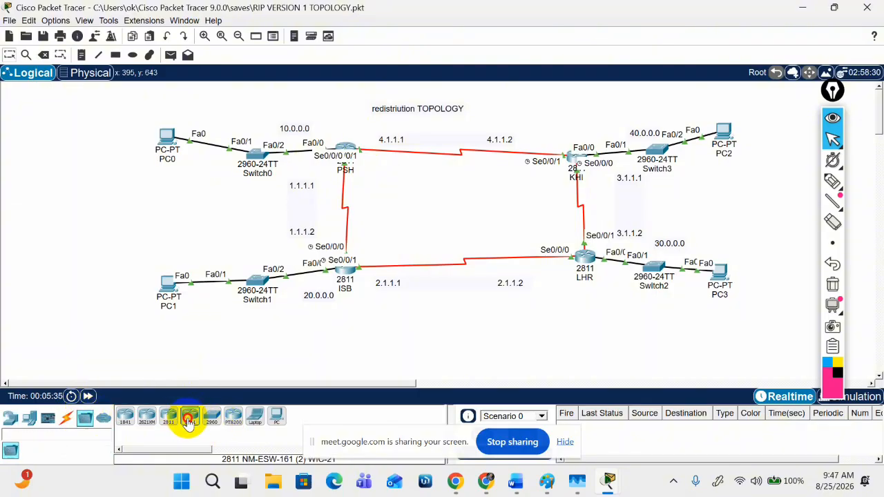
left_click_drag(188, 422, 406, 315)
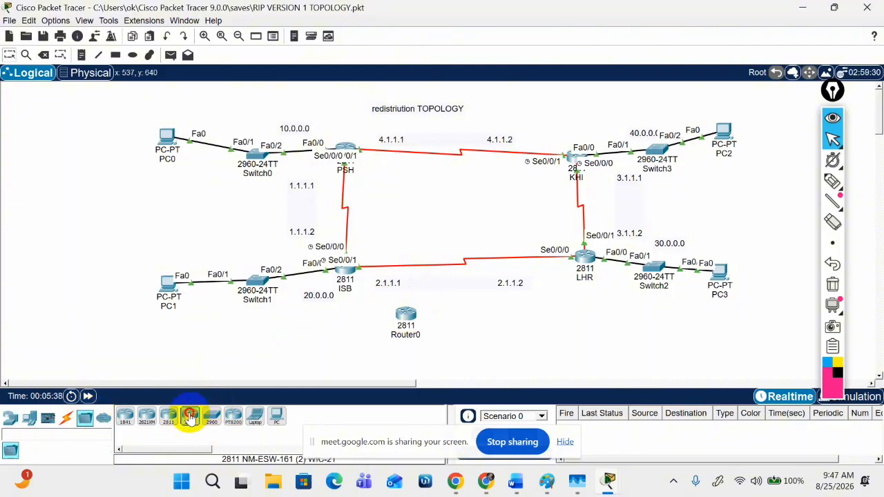
left_click_drag(190, 417, 486, 326)
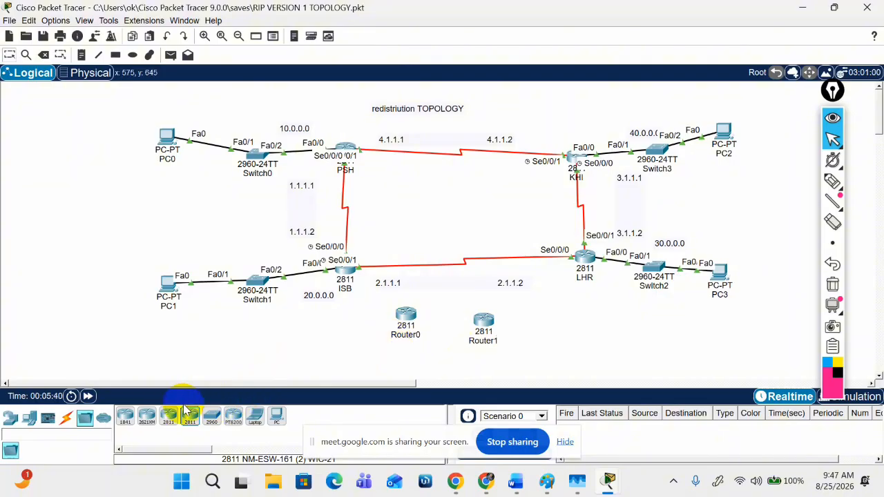
left_click(24, 424)
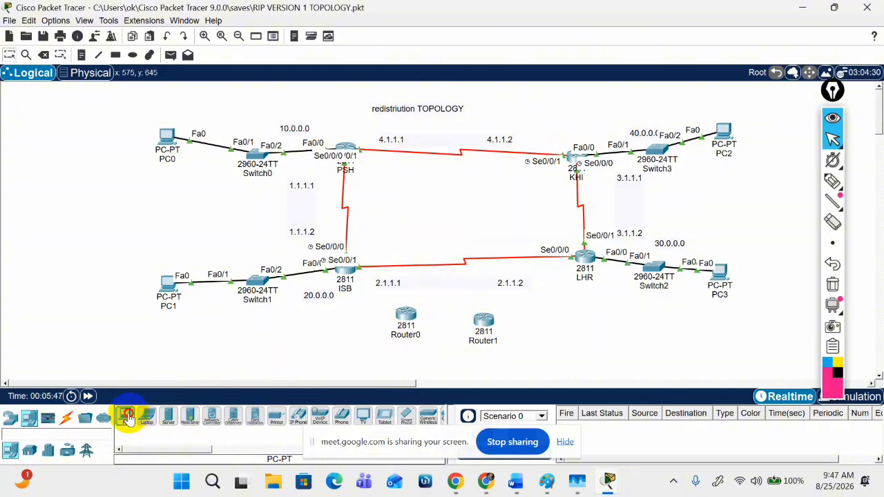
left_click_drag(128, 417, 607, 323)
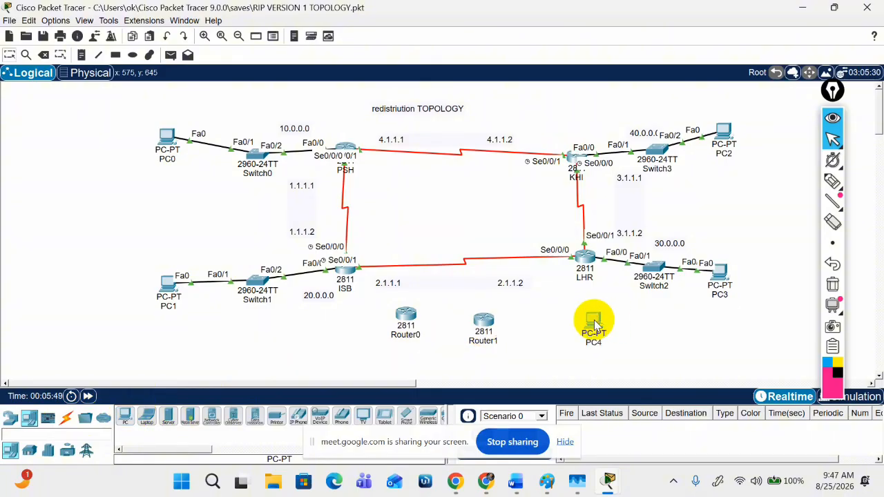
left_click(593, 322)
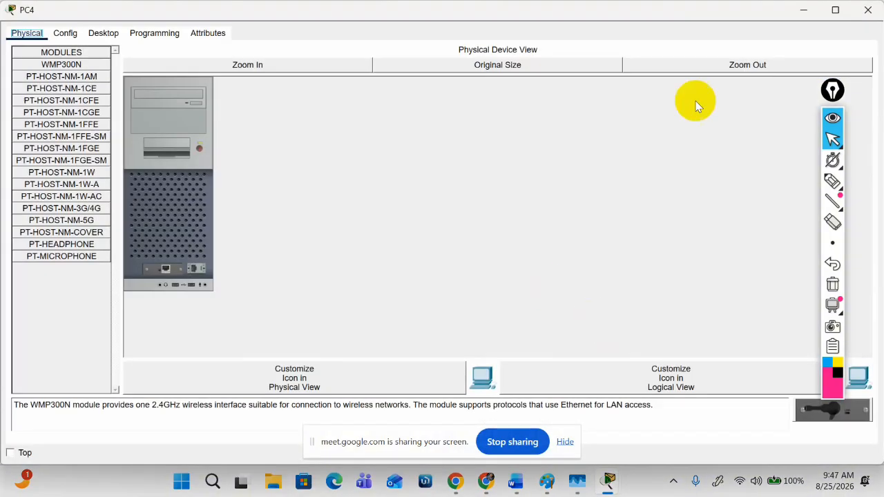
left_click(863, 12)
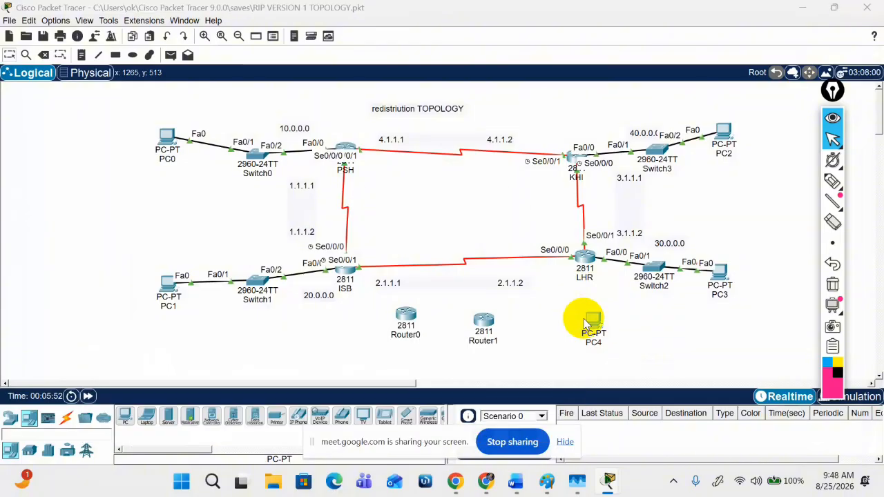
key("Delete")
left_click(407, 257)
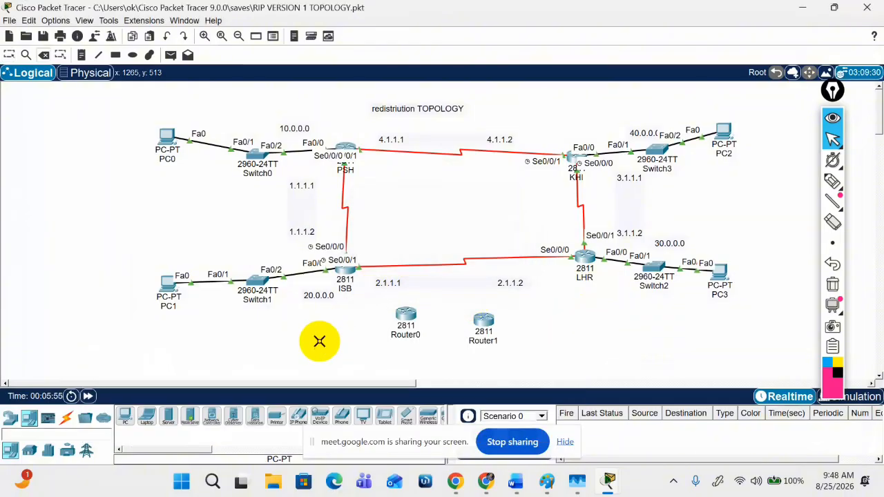
- Place a Server-PT beside Router1, below the LHR router
left_click(10, 418)
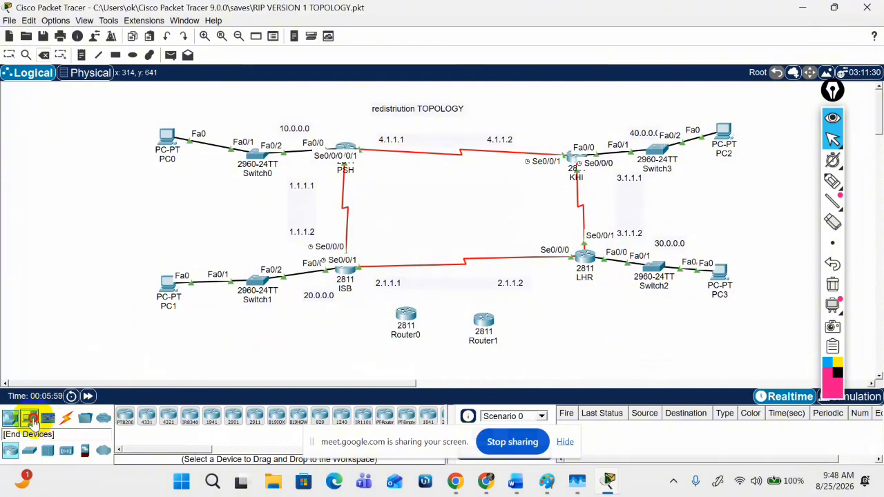
left_click(29, 418)
left_click_drag(169, 417, 586, 319)
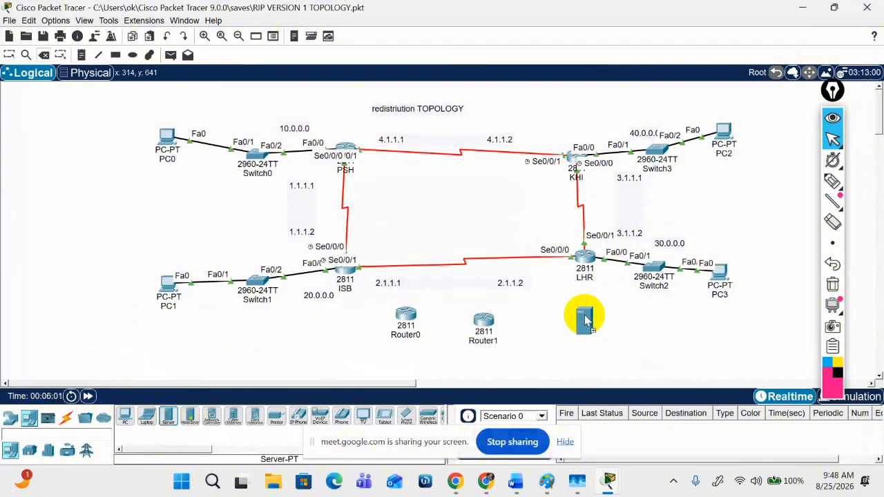
- Connect Router1 to Server0 with the automatically chosen connection type
left_click(66, 419)
left_click(125, 415)
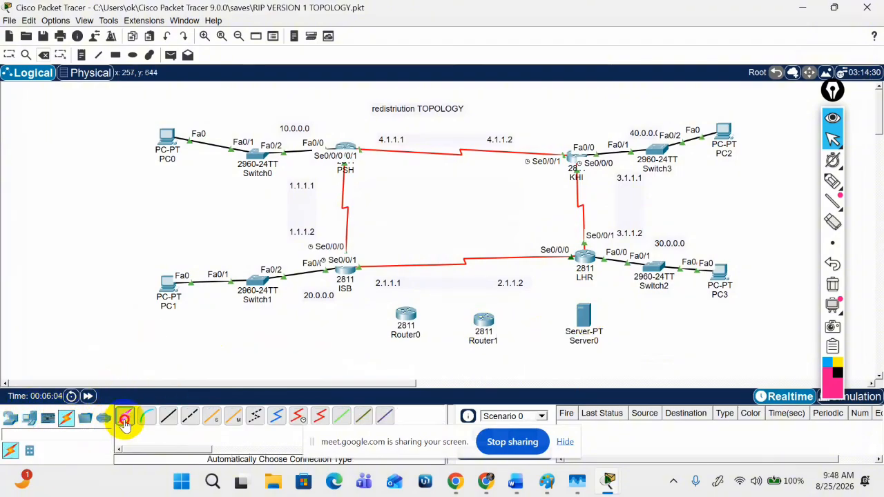
left_click(484, 317)
left_click(580, 314)
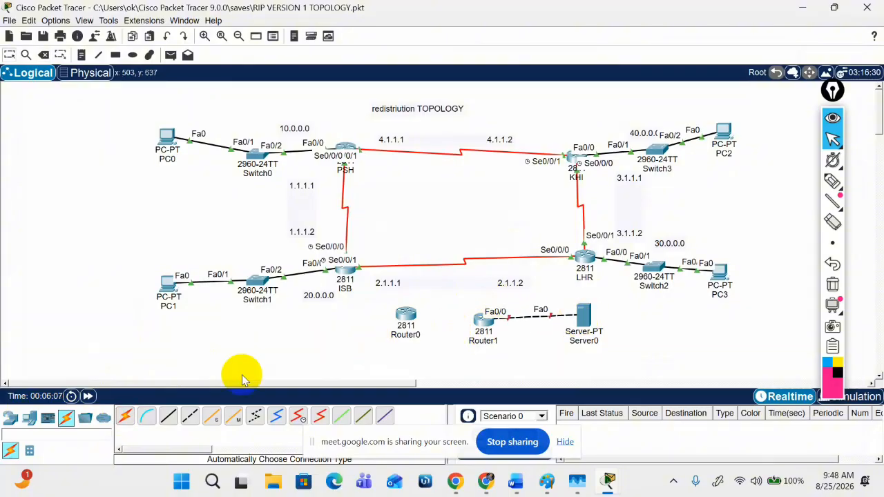
- Connect Router0 to Router1 with the automatically chosen connection type and move Router0 farther away from Router1
left_click(126, 416)
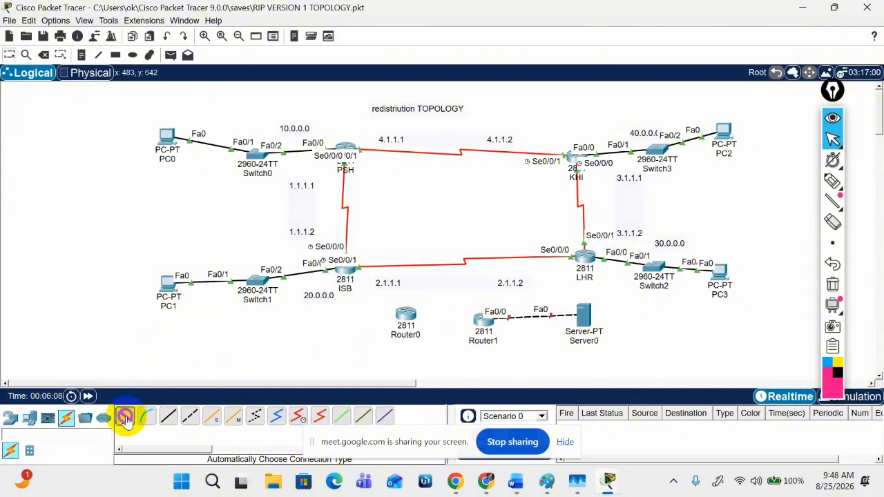
left_click(407, 314)
left_click(483, 318)
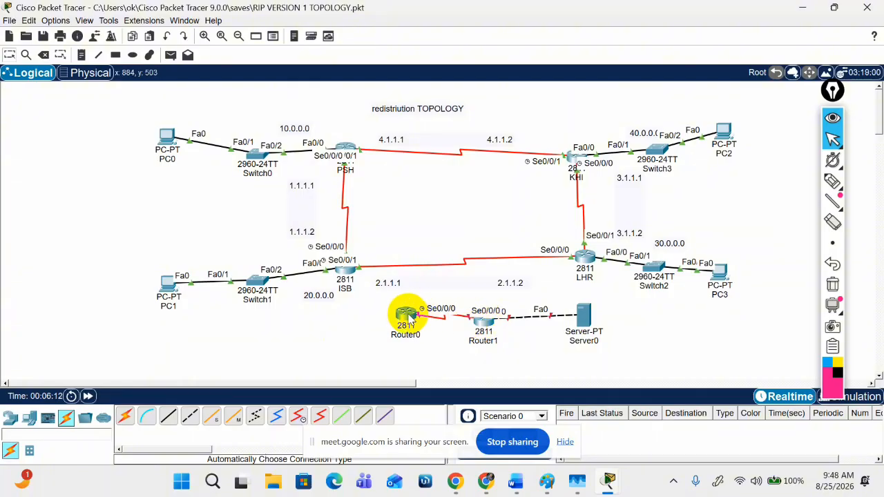
left_click_drag(405, 313, 378, 327)
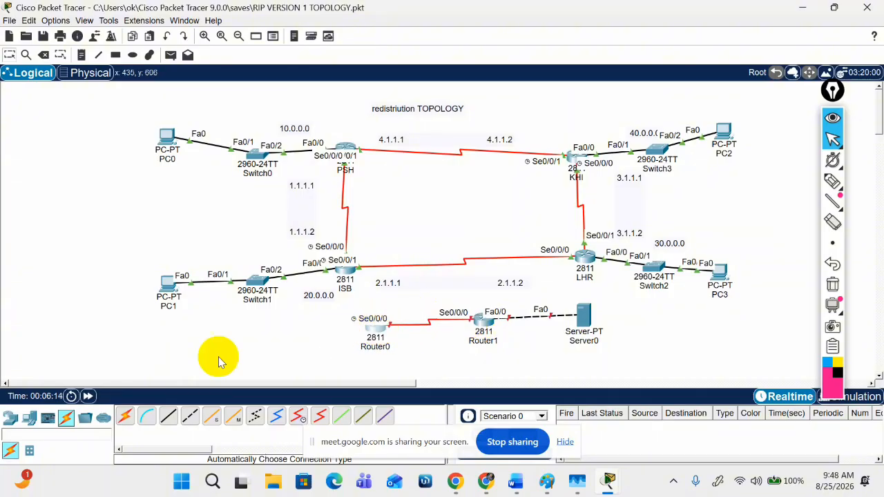
- Connect the ISB router to Router0 with the automatically chosen connection type
left_click(126, 416)
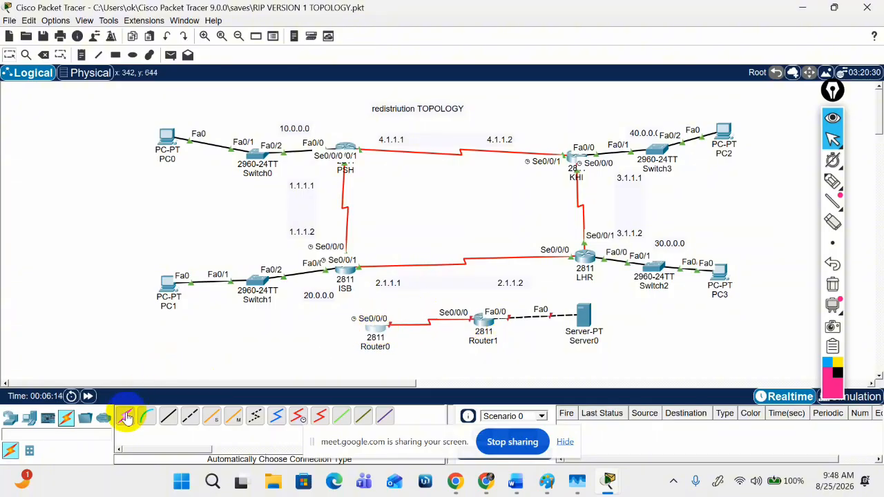
left_click(347, 272)
left_click(375, 325)
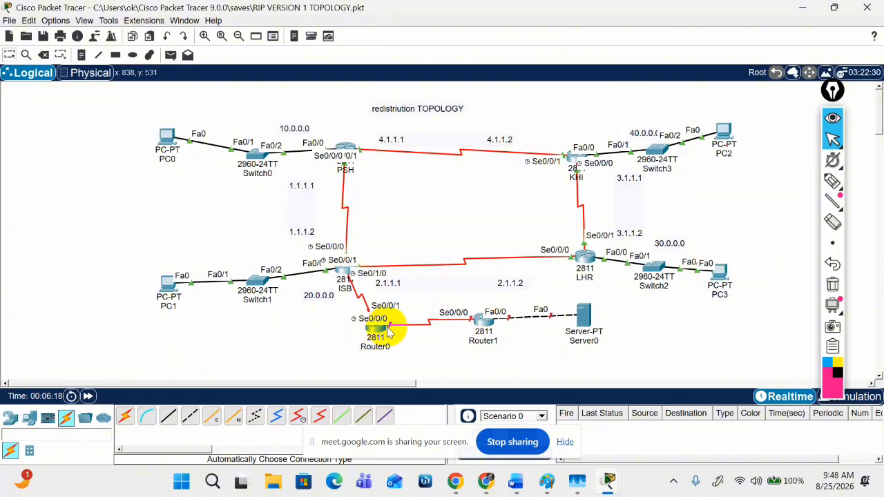
- Reattach the Router0 end of the cable to Router1 at Serial0/0/0 and shift Router0 slightly down
mouse_move(386, 328)
left_mouse_down()
mouse_move(371, 341)
mouse_move(379, 326)
left_mouse_up()
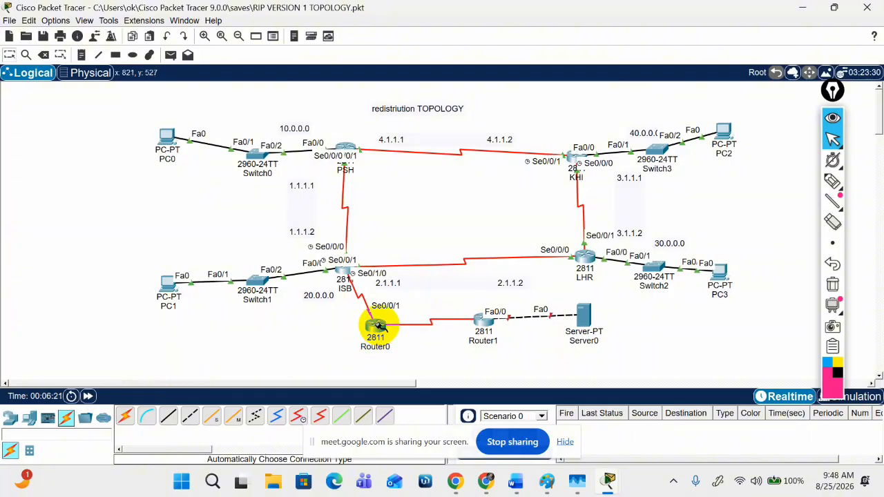
left_click(378, 325)
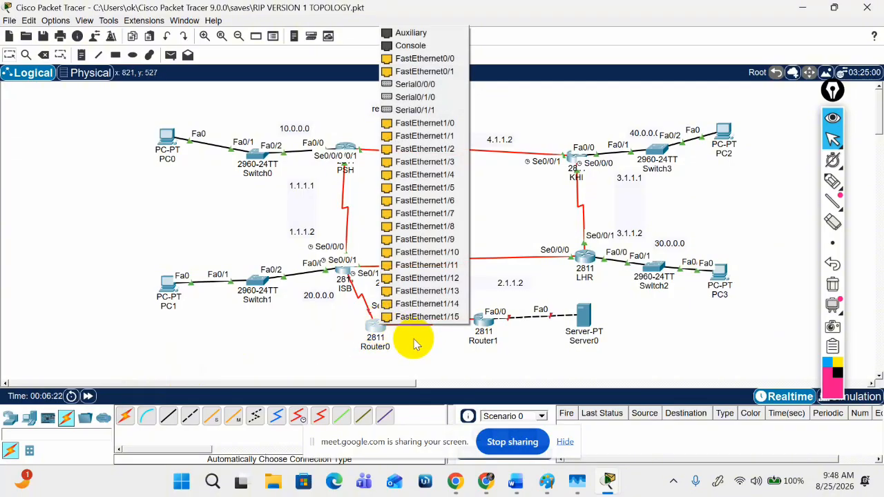
left_click(449, 90)
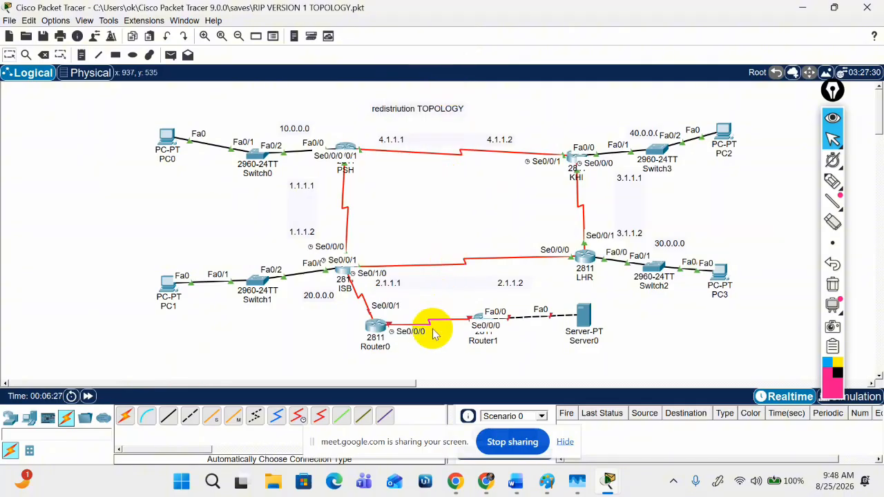
mouse_move(374, 334)
left_mouse_down()
mouse_move(332, 349)
mouse_move(371, 341)
left_mouse_up()
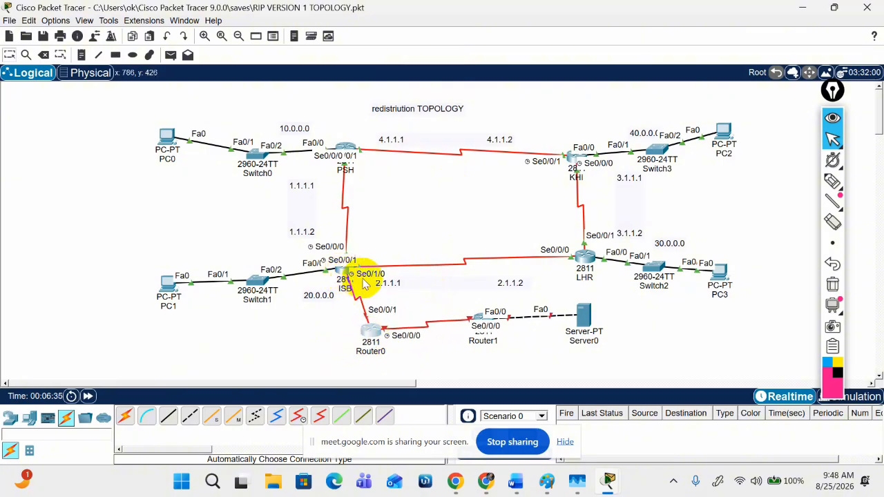
- Label the ISB to Router0 link with a note reading "5.1.1.1" and "5.1.1.2" and open an empty note below Router1
left_click(80, 57)
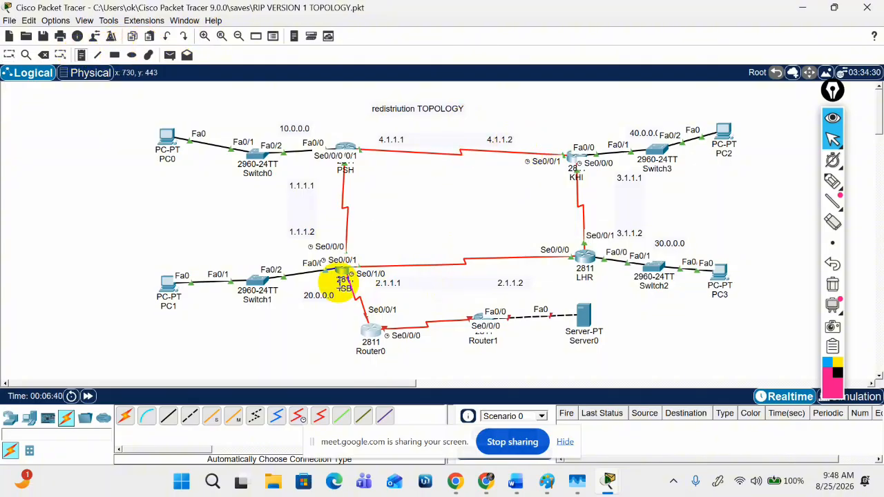
left_click(298, 317)
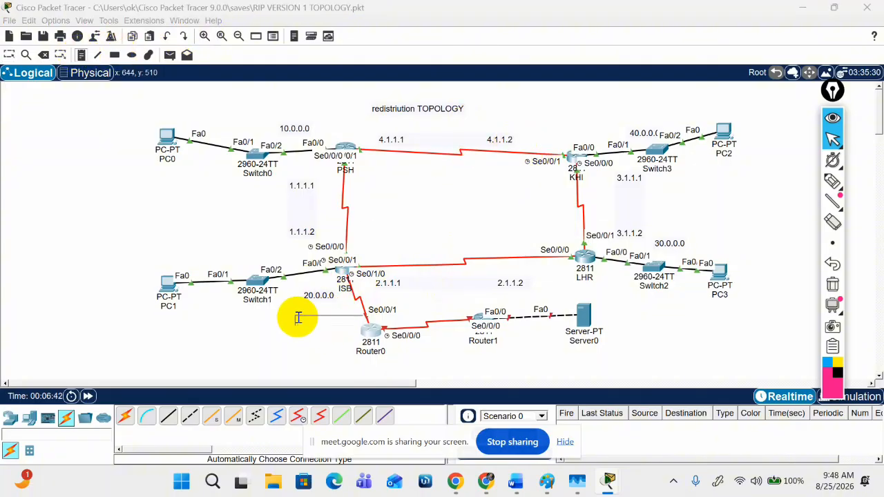
type("s")
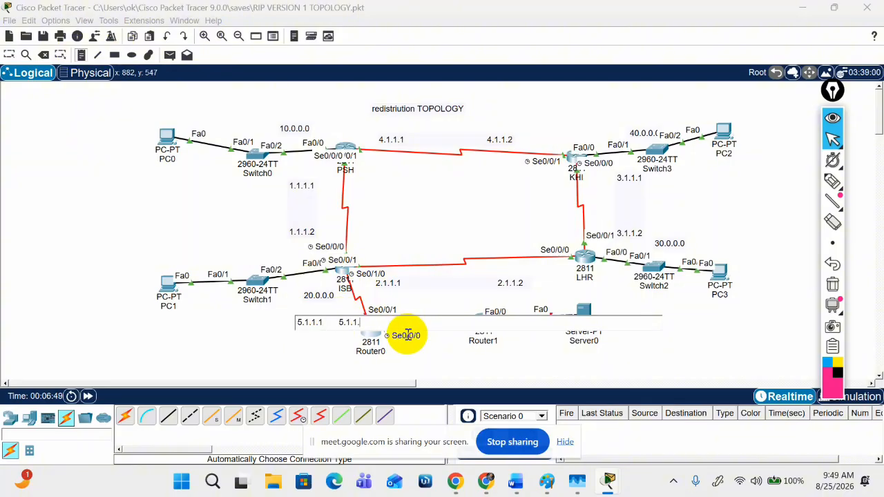
left_click(448, 361)
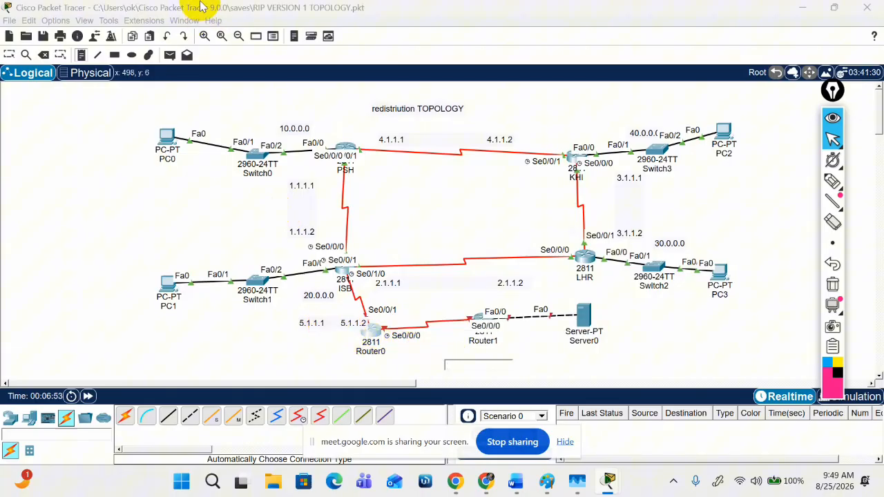
- Discard the empty note below Router1 and move the 5.1.1.1 / 5.1.1.2 note slightly away from Router0
left_click(9, 55)
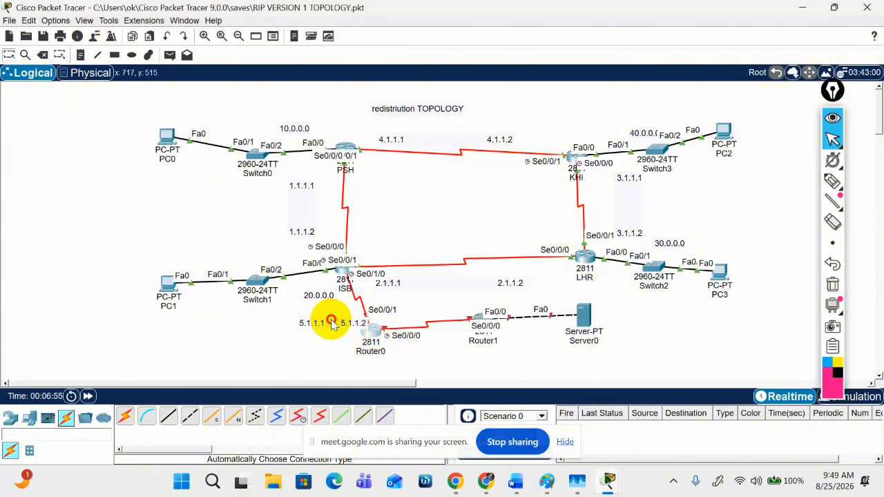
left_click_drag(321, 318, 300, 324)
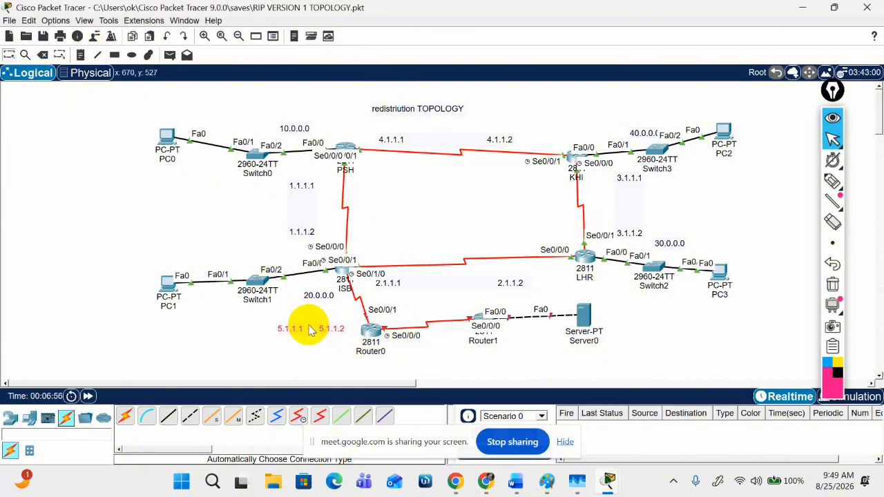
- Access the ISB router's command line and enter interface configuration for serial 0/1/0
left_click(341, 274)
key("Return")
key("Return")
key("Return")
key("Return")
key("Return")
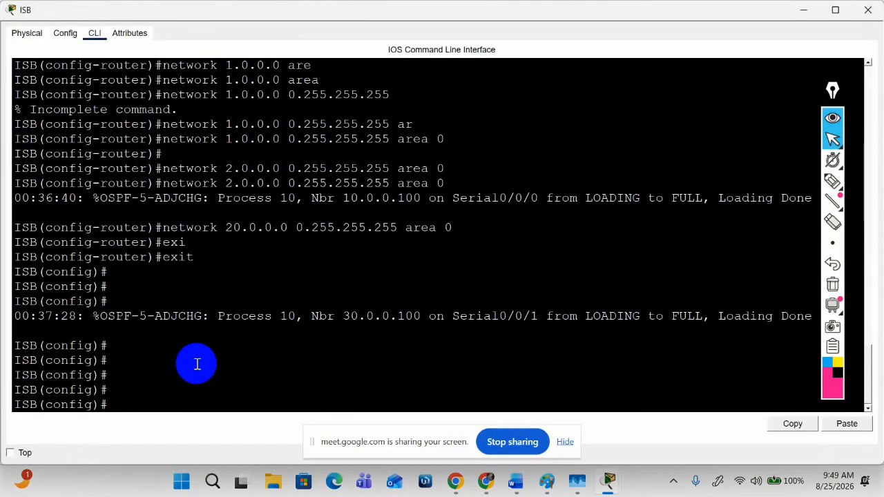
type("int")
key("Tab")
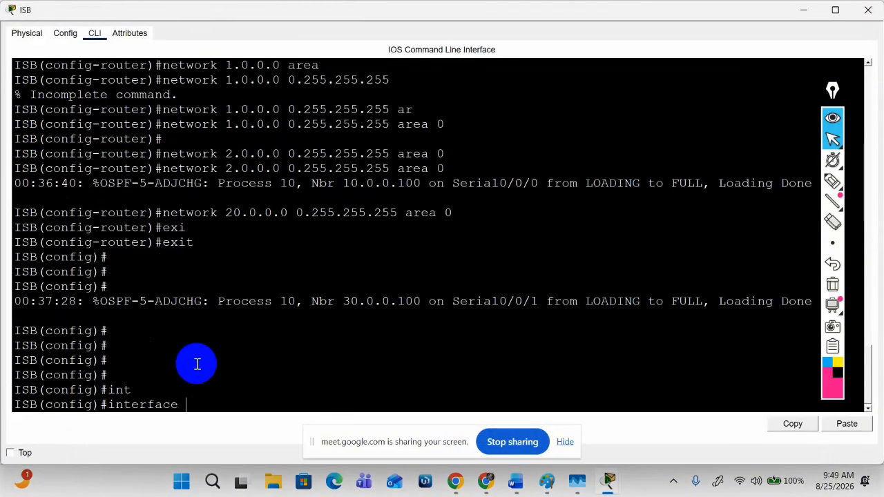
type("se")
key("Tab")
type("1")
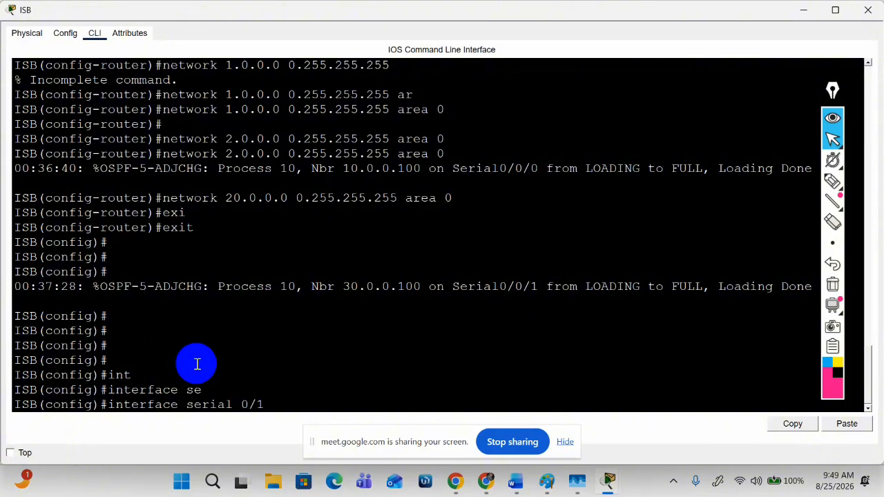
type("/0")
key("Return")
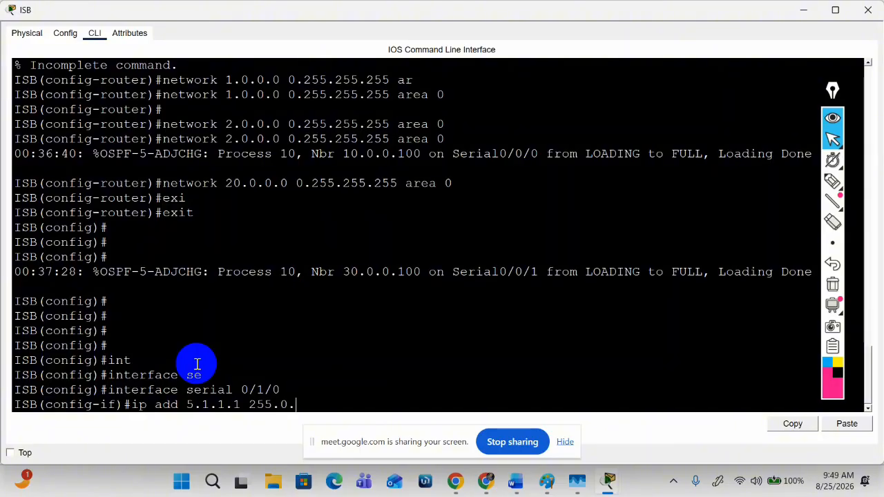
- Assign IP address 5.1.1.1 with mask 255.0.0.0 to ISB's serial 0/1/0 interface and enable it with no shutdown
key("Return")
key("Return")
key("Return")
type("nfig-if)#n")
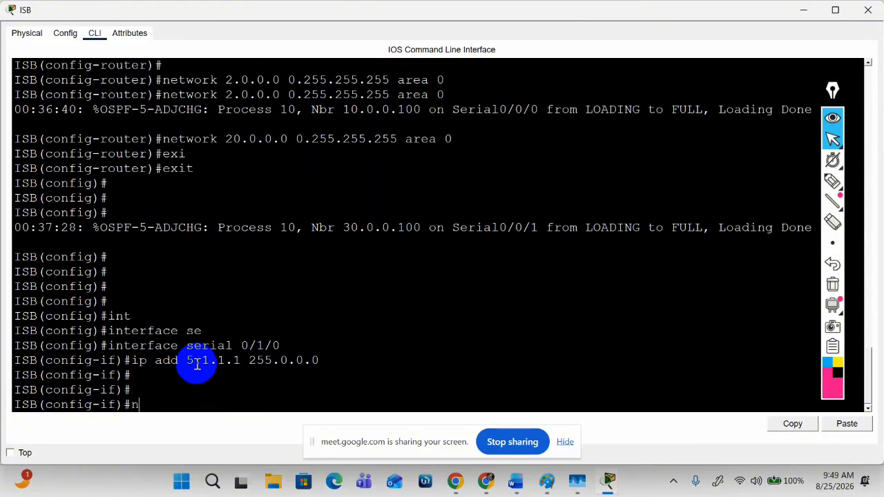
type("o sh")
key("Tab")
key("Return")
key("Return")
key("Return")
key("Return")
key("Return")
key("Return")
key("Return")
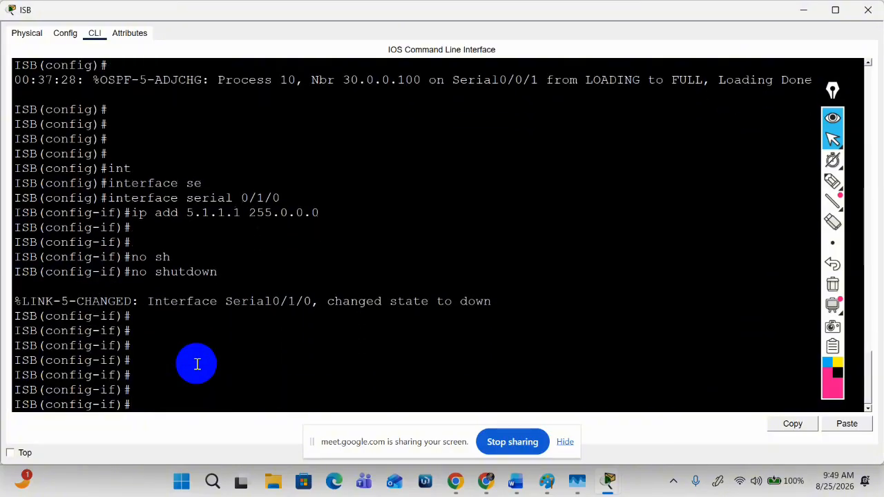
- Exit interface configuration on ISB and return to the topology workspace
type("exi")
key("Tab")
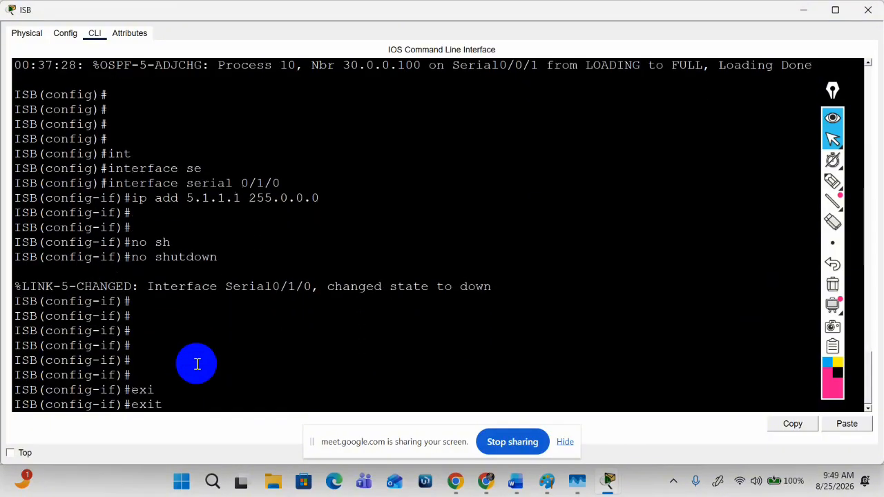
key("Return")
key("Return")
key("Return")
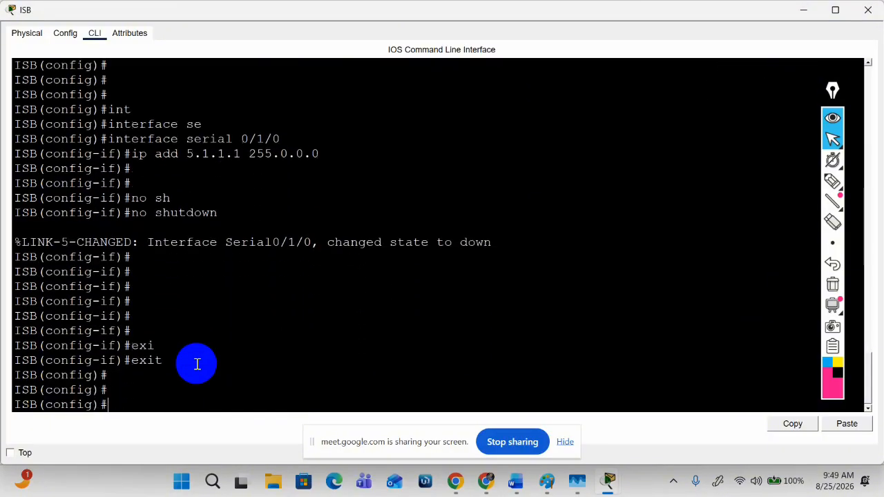
left_click(801, 9)
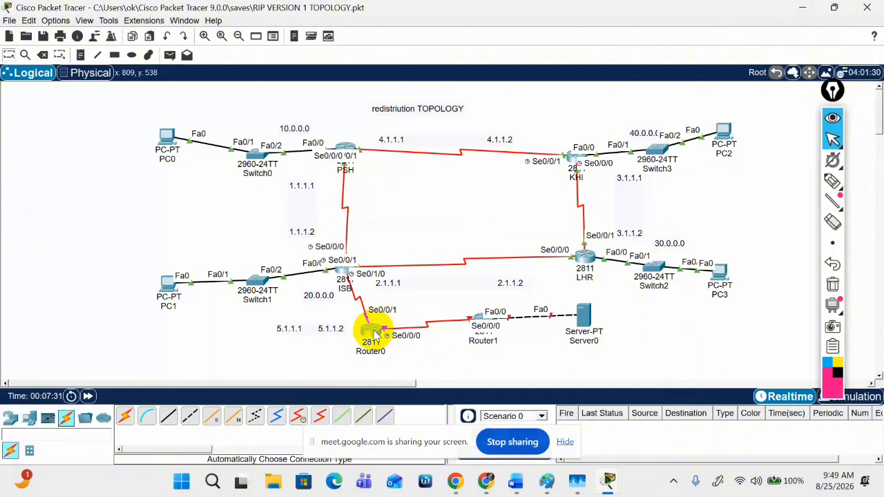
left_click(374, 332)
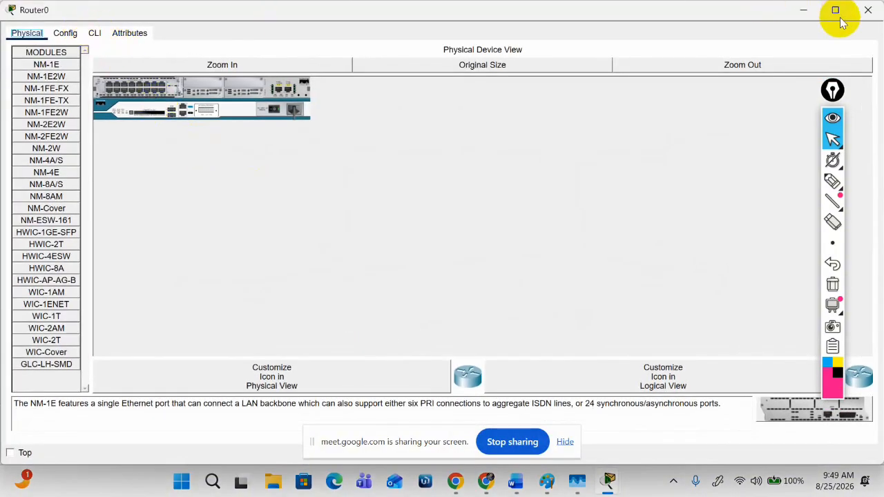
left_click(803, 11)
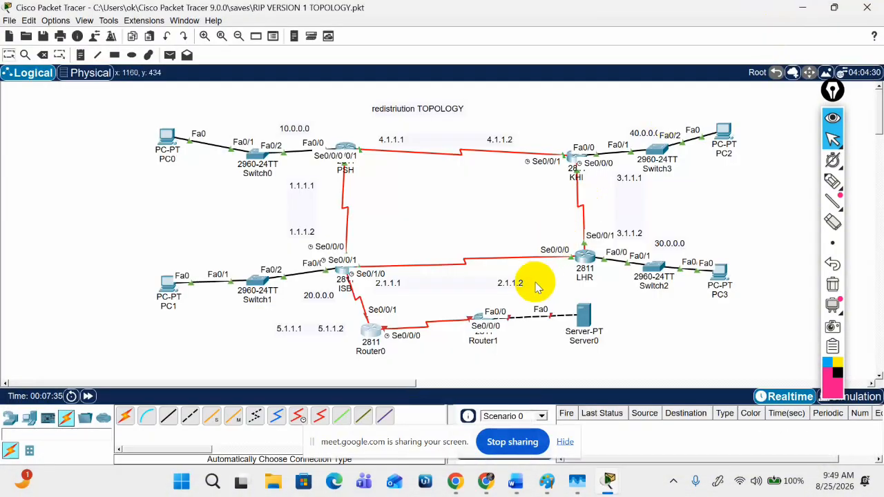
left_click(374, 333)
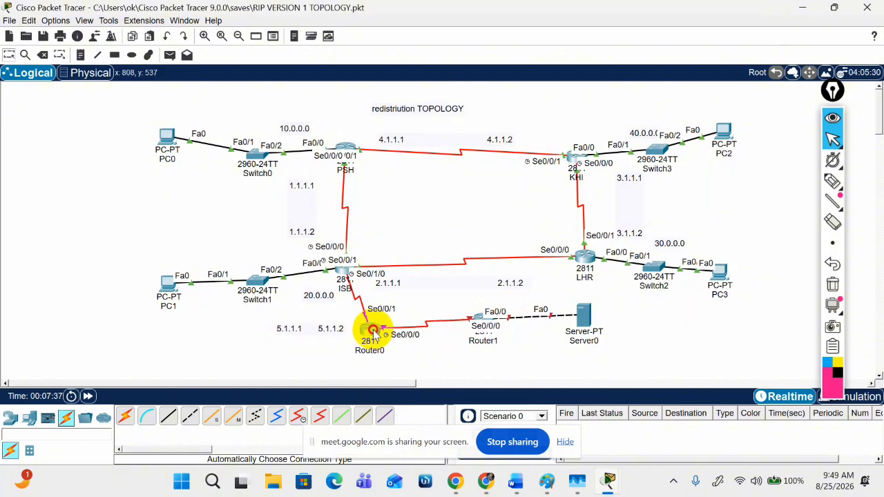
- Draw a rectangle filled with light green #b3ffaa across the area between the PSH, KHI, ISB and LHR routers
left_click(115, 56)
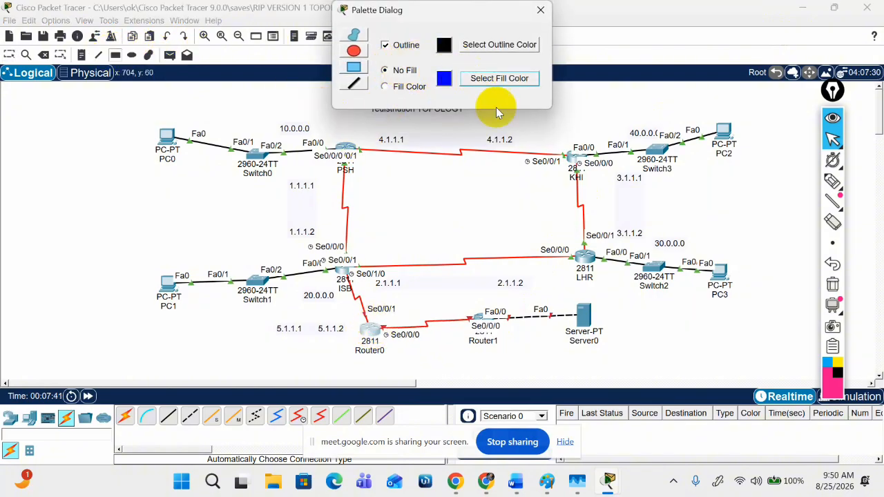
left_click(498, 79)
left_click(482, 177)
left_click(487, 199)
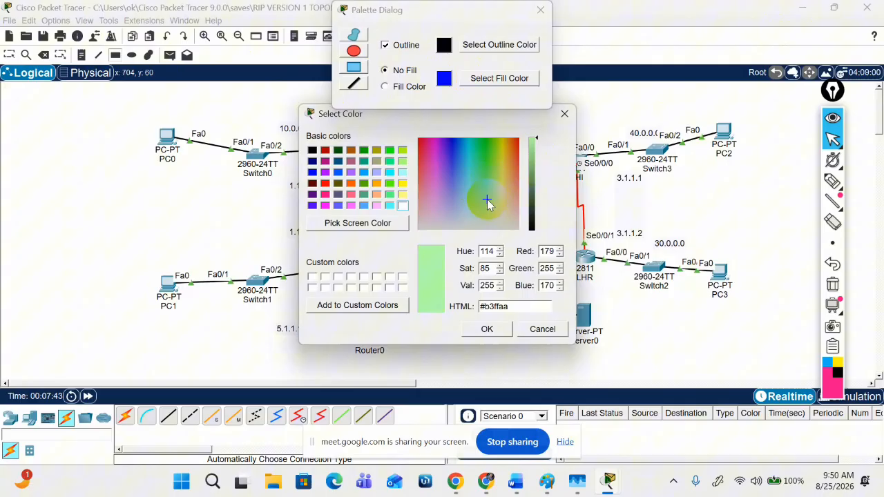
left_click(498, 328)
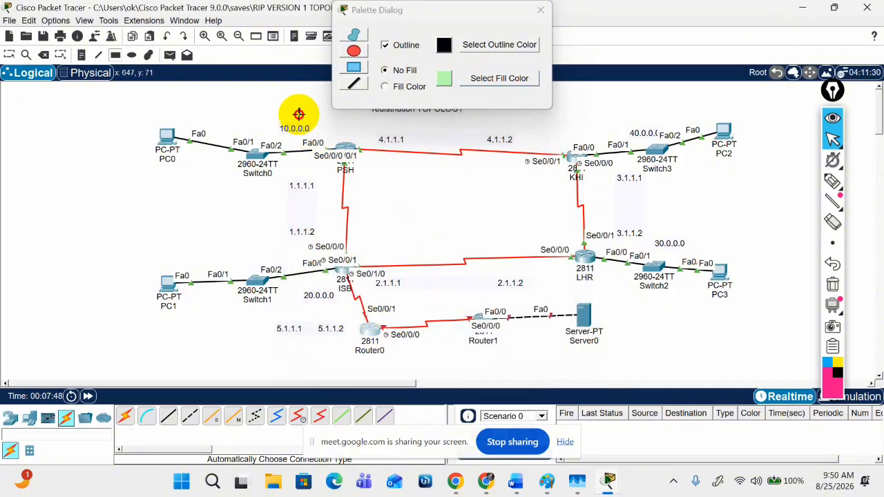
left_click(385, 86)
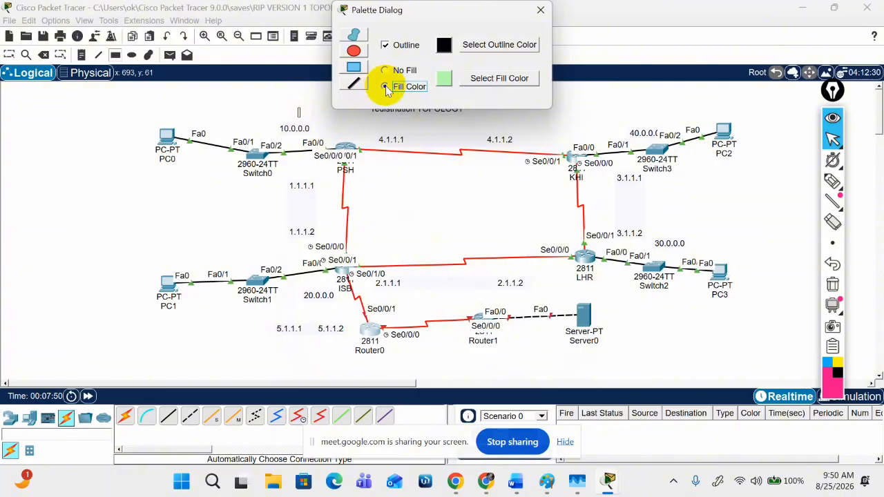
left_click(540, 10)
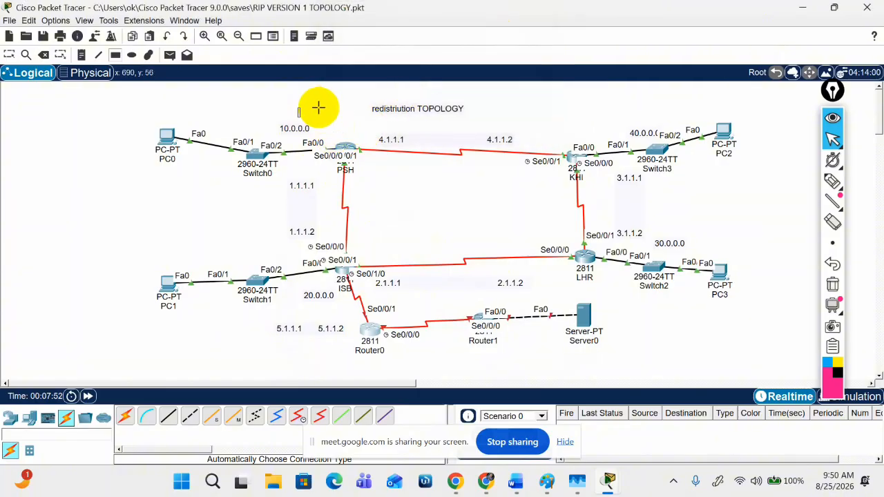
mouse_move(319, 112)
left_mouse_down()
mouse_move(317, 134)
mouse_move(430, 306)
mouse_move(625, 272)
mouse_move(634, 289)
left_mouse_up()
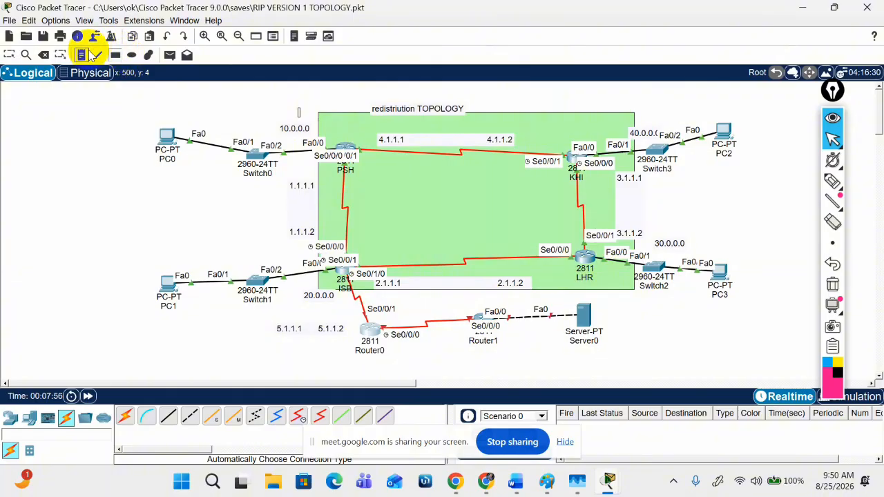
- Label the green area with the notes "OSPF AREA 0" near KHI and "HBL BANK" along its upper edge
left_click(84, 55)
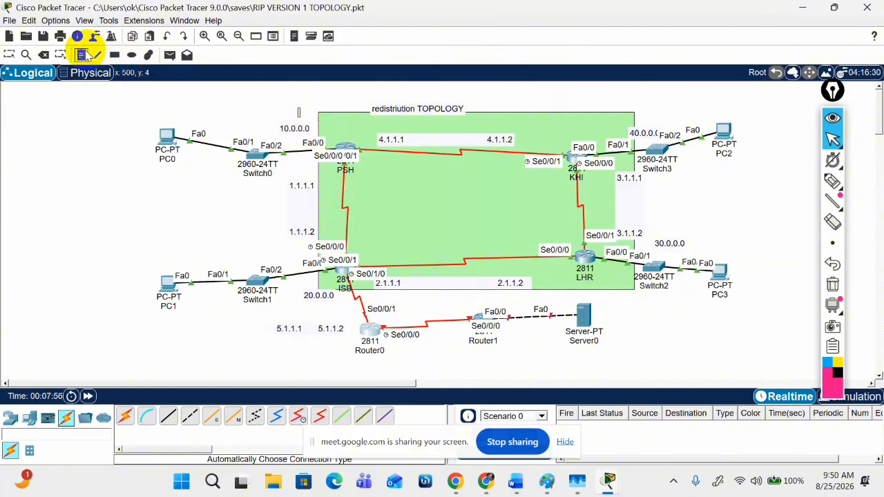
left_click(552, 123)
type("OSPF AREA 0")
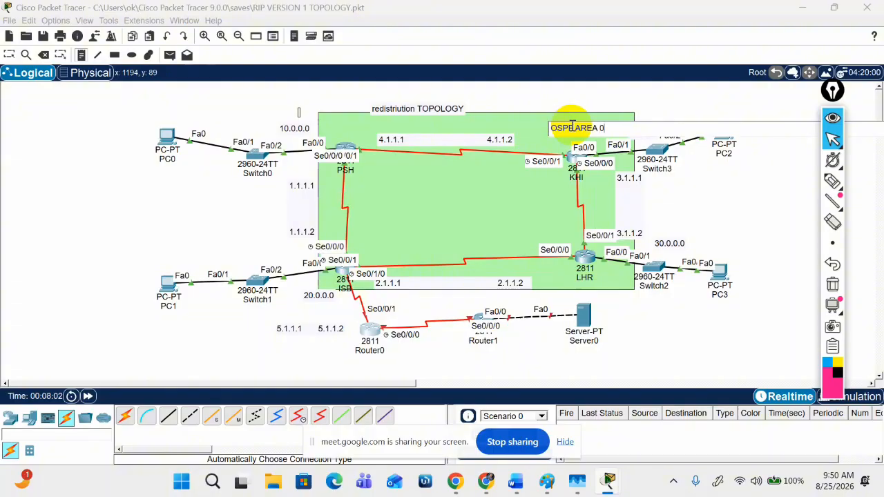
left_click(721, 107)
left_click(503, 103)
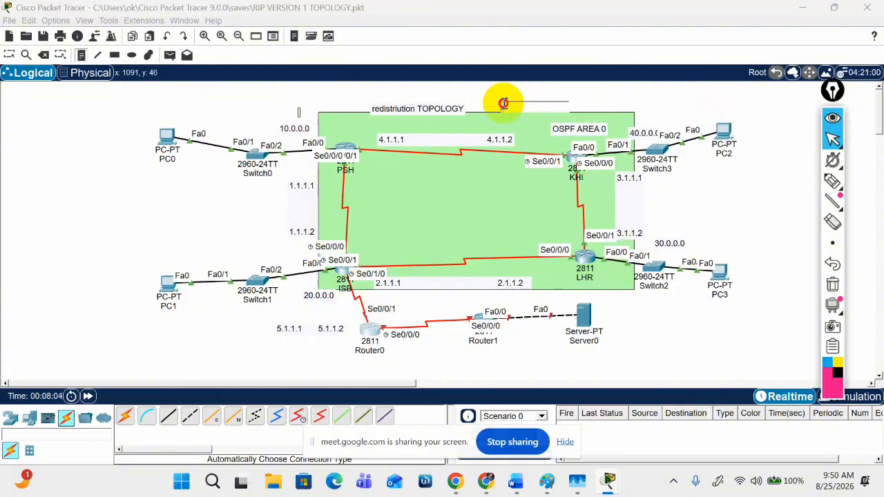
type("HBL BANK")
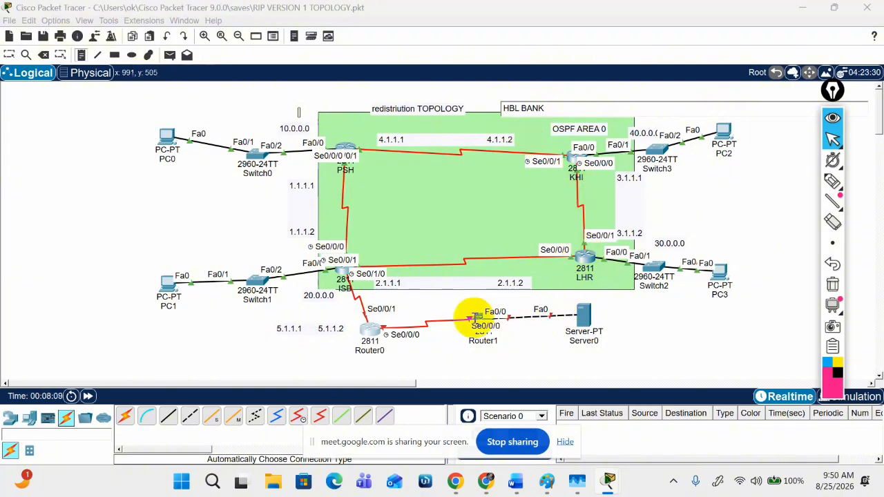
- Draw a rectangle filled with light blue #8f95ff around Router0, Router1 and Server0 and shift it slightly
left_click(117, 57)
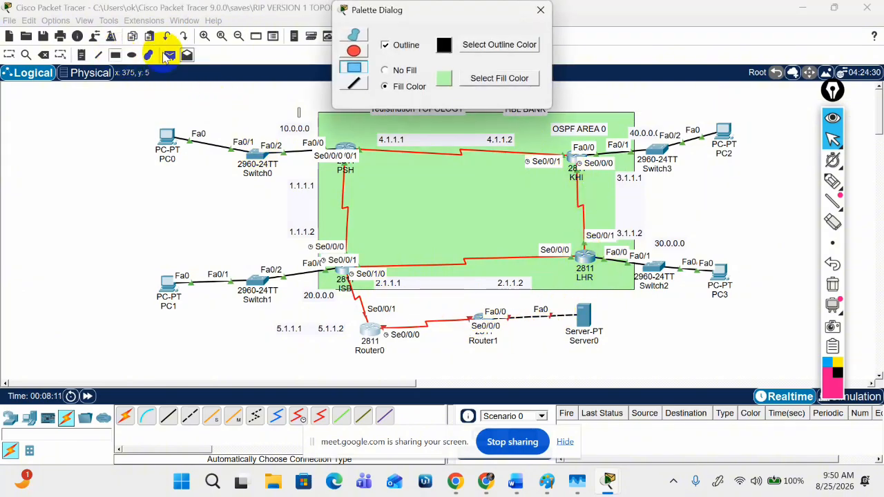
left_click(487, 80)
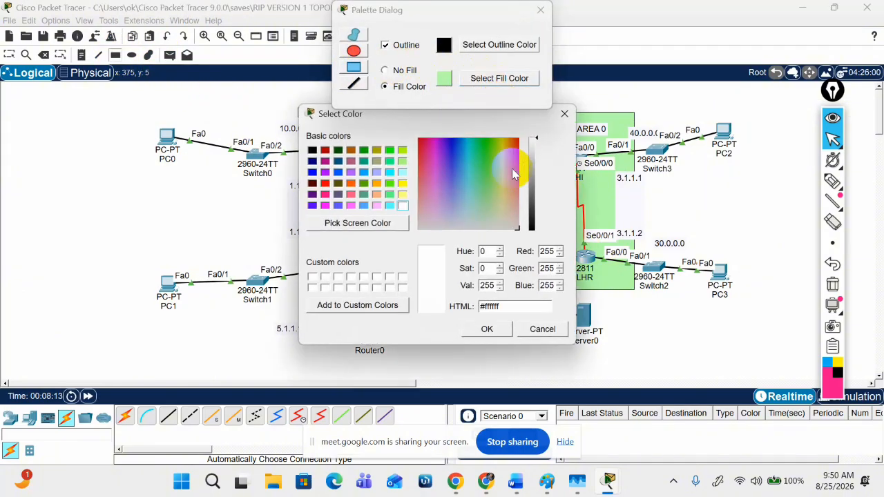
left_click_drag(475, 197, 452, 189)
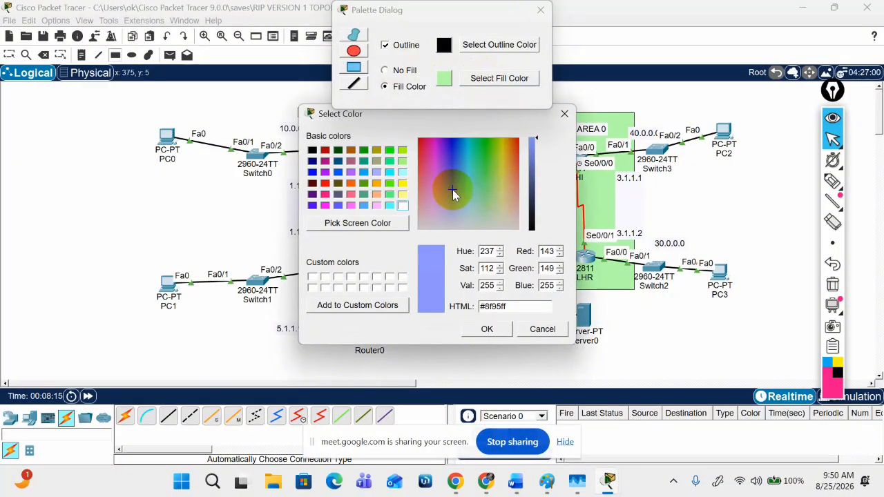
left_click(480, 329)
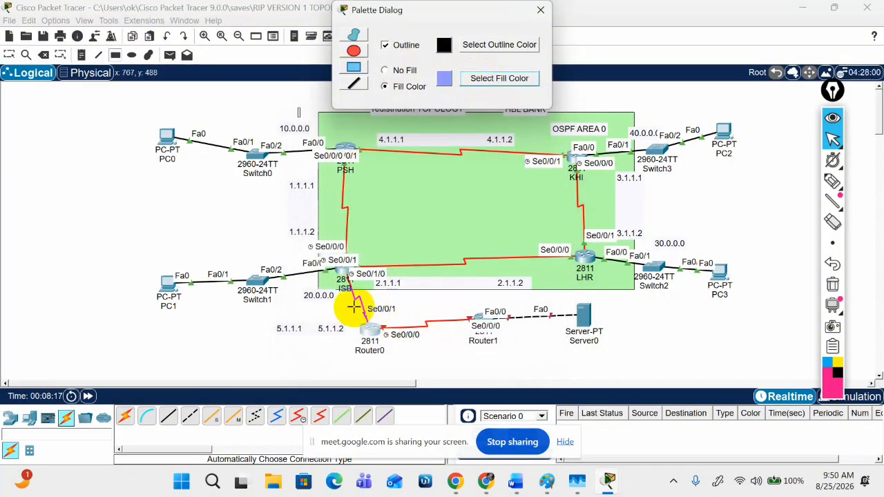
left_click_drag(352, 304, 625, 377)
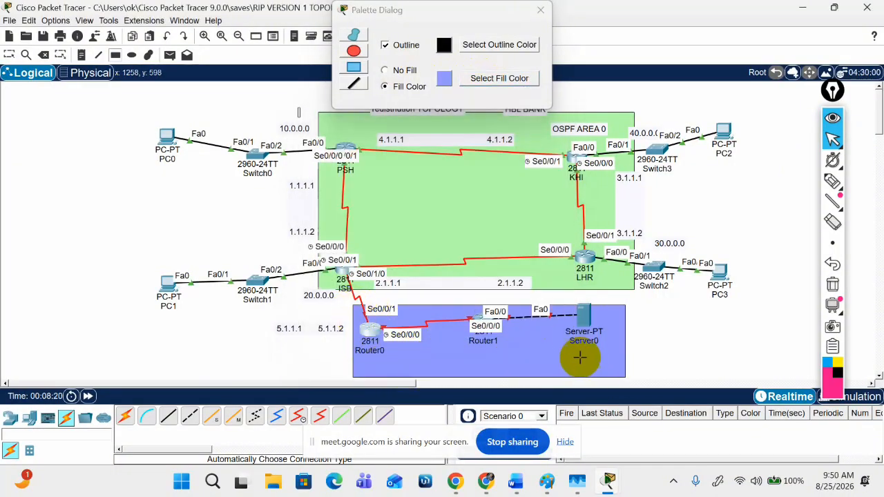
left_click(541, 10)
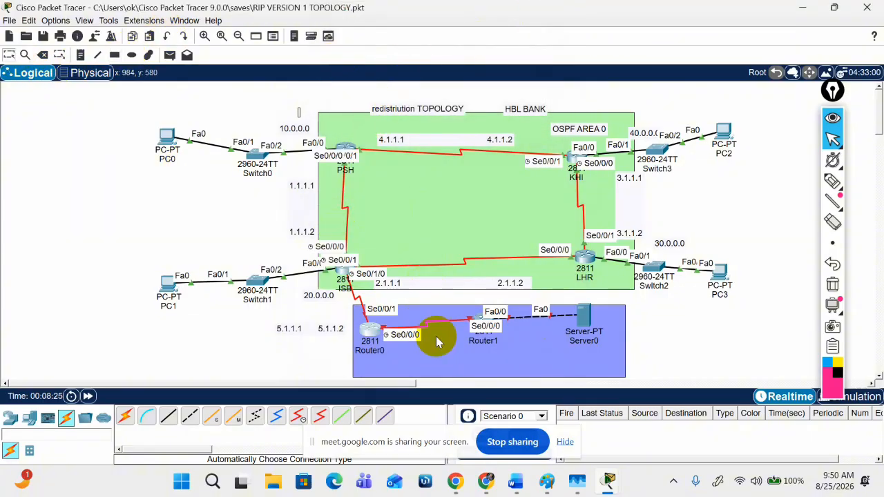
left_click_drag(517, 361, 513, 352)
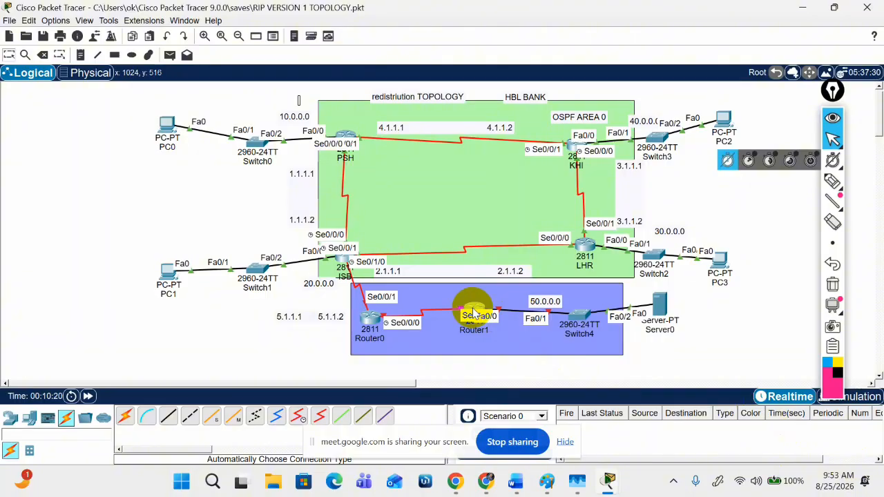
- Access Router1's command line and decline the initial configuration dialog with "no"
left_click(474, 312)
left_click(94, 33)
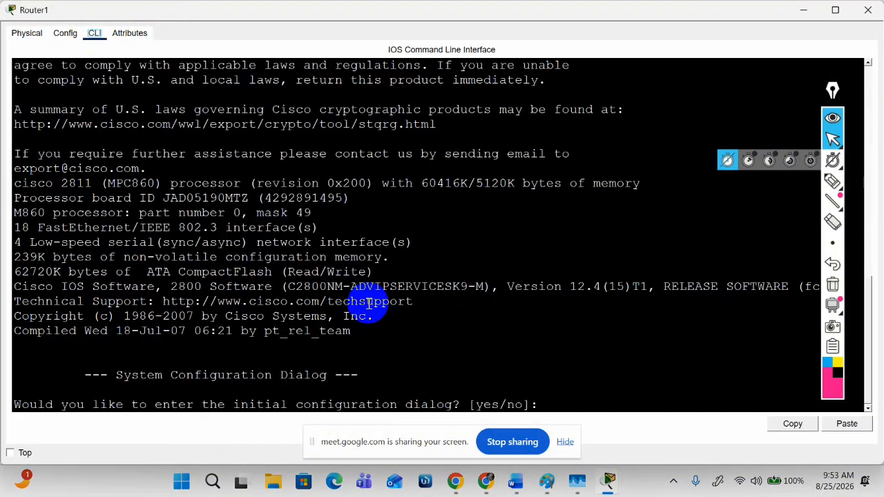
key("Return")
key("Return")
key("Return")
type("no")
key("Return")
key("Return")
key("Return")
key("Return")
key("Return")
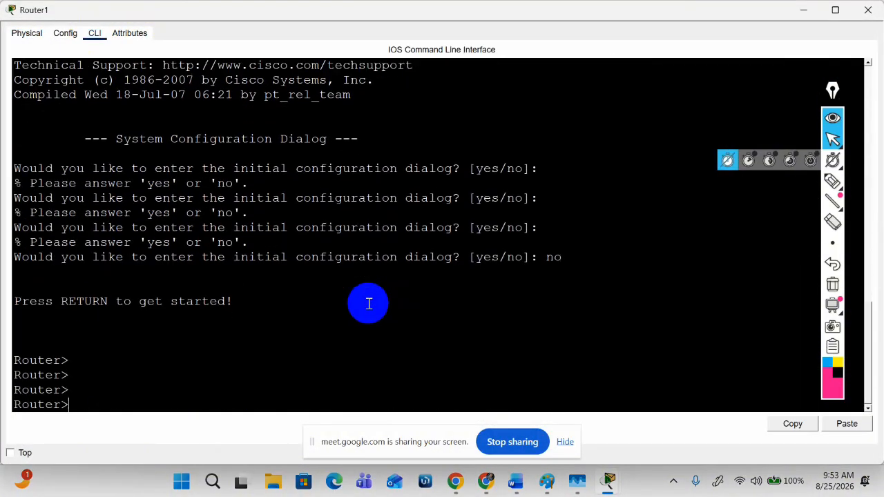
- Enter privileged mode and global configuration mode on Router1 with "en" and "conf t"
type("en")
key("Return")
type("conf t")
key("Return")
type("'")
key("Return")
key("Return")
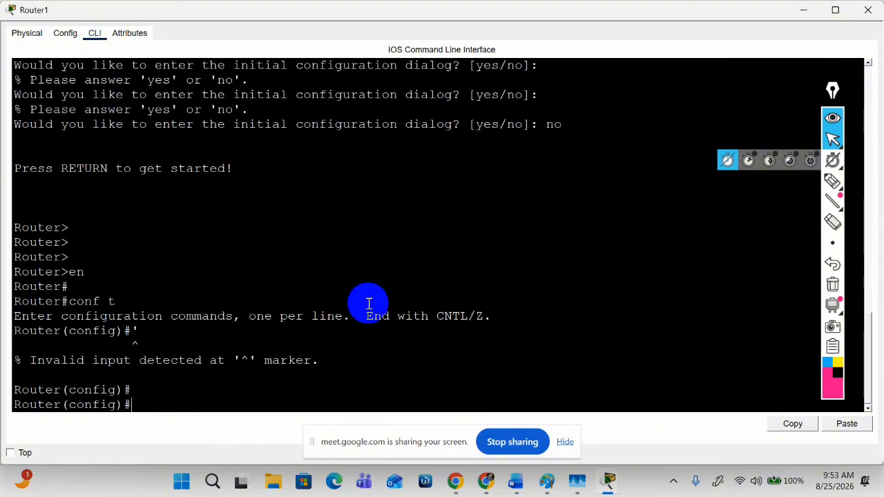
key("Return")
key("Return")
- Enter configuration mode for Router1's LAN interface with "interface fastEthernet 0/0"
type("int")
key("Tab")
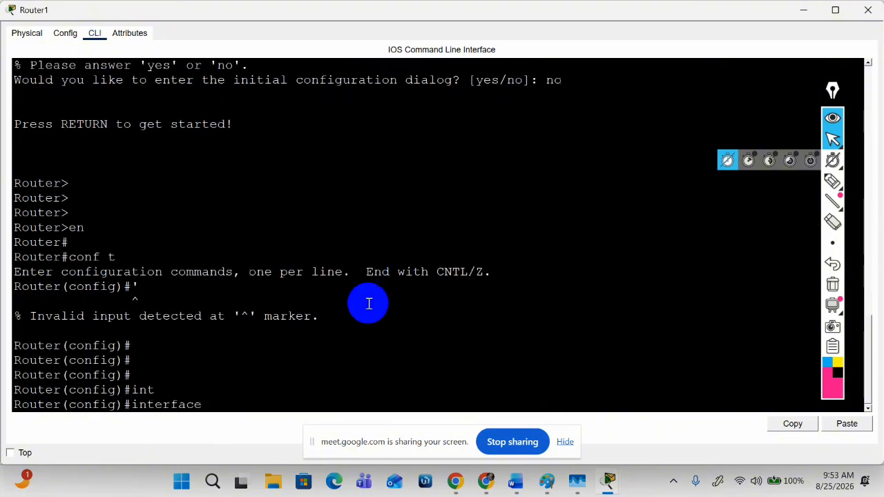
type("fa")
key("Tab")
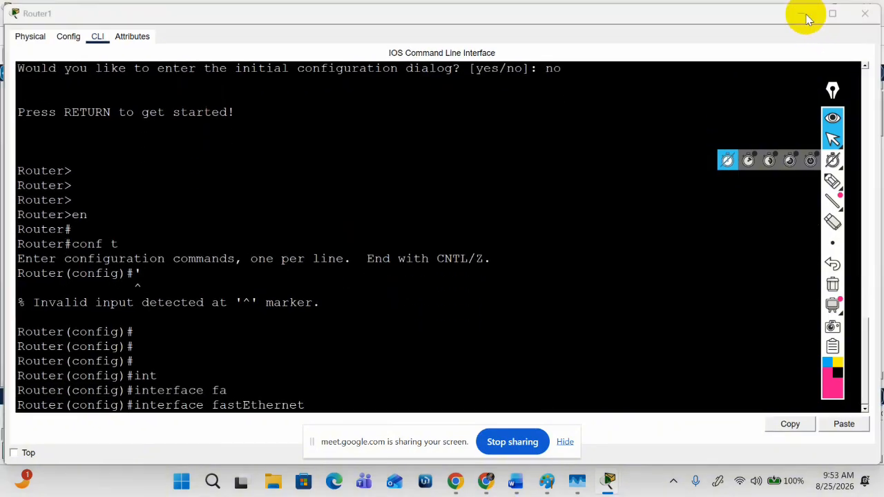
left_click(803, 11)
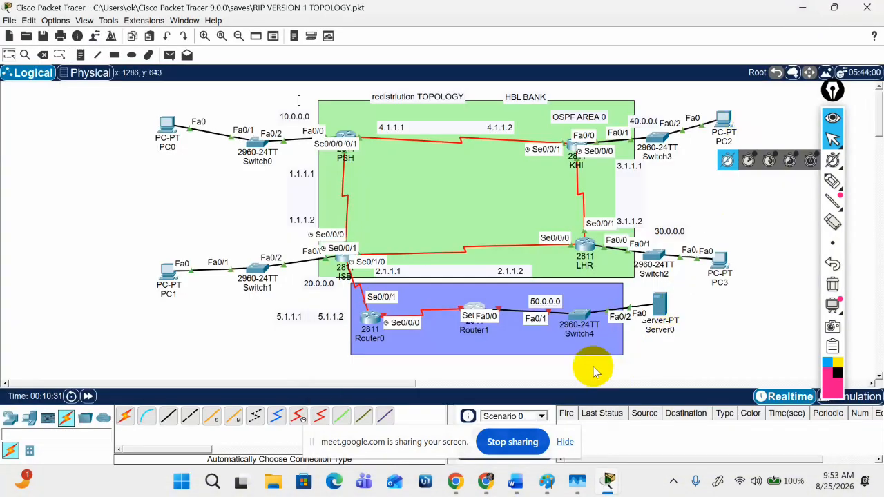
left_click(473, 313)
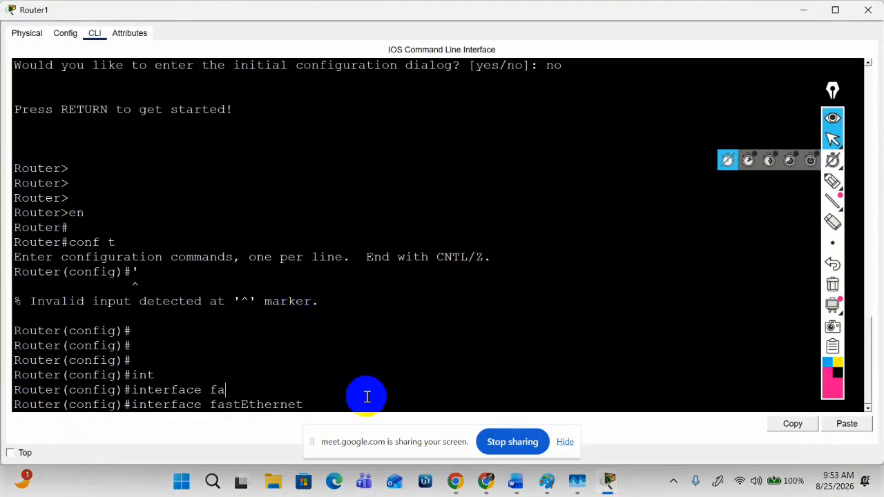
key("Return")
key("Up")
key("Return")
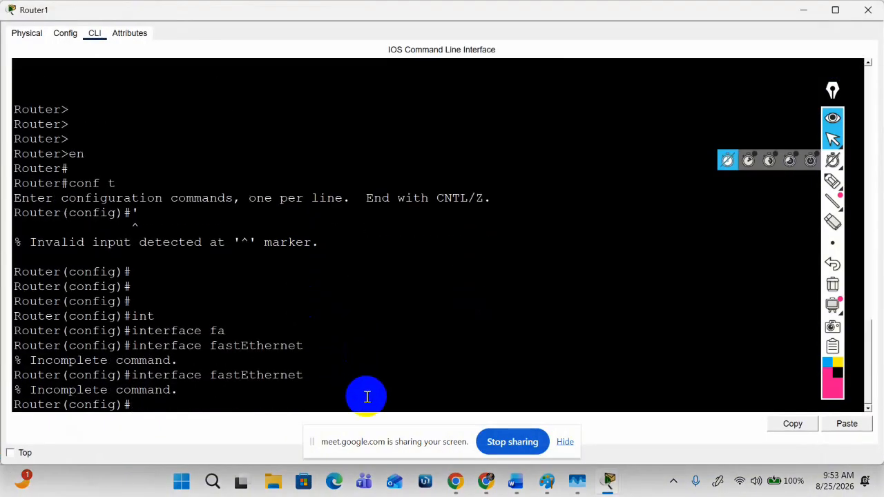
key("Up")
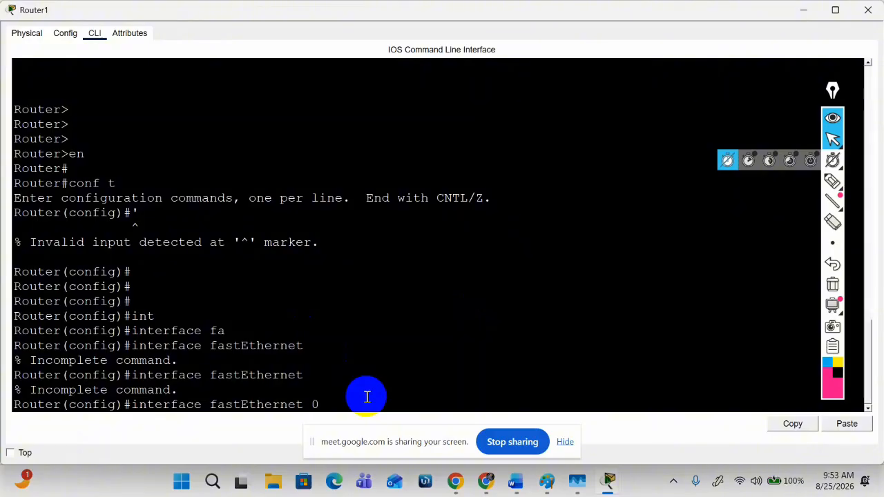
key("Return")
key("Return")
key("Return")
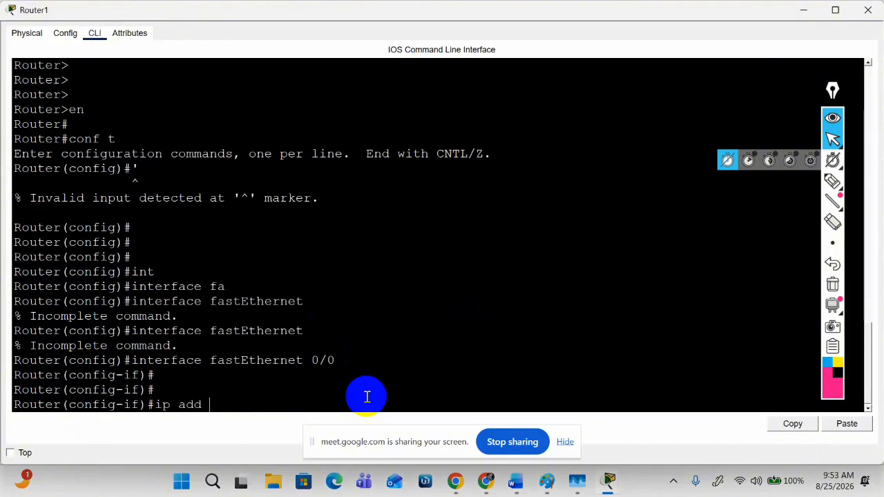
- Assign 50.0.0.100 with mask 255.0.0.0 to Router1's fastEthernet 0/0 interface
type("ip add 50.0.0.100 255")
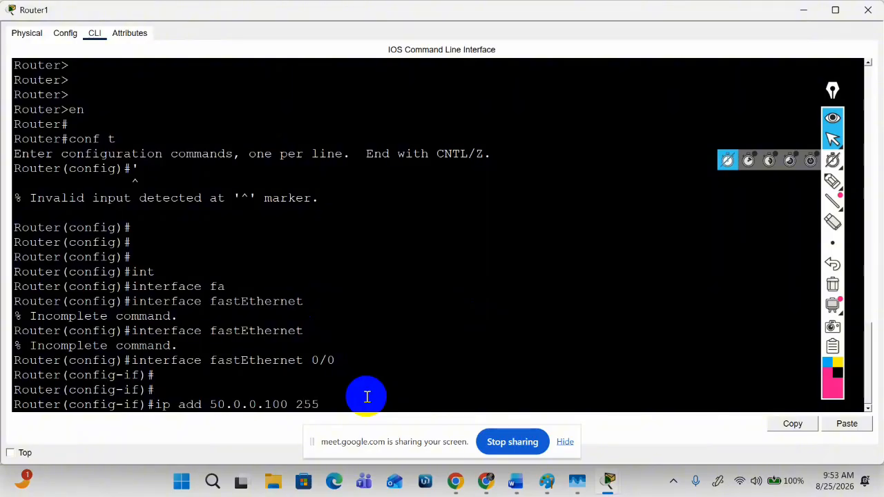
type(".0.0.0")
key("Return")
key("Return")
key("Return")
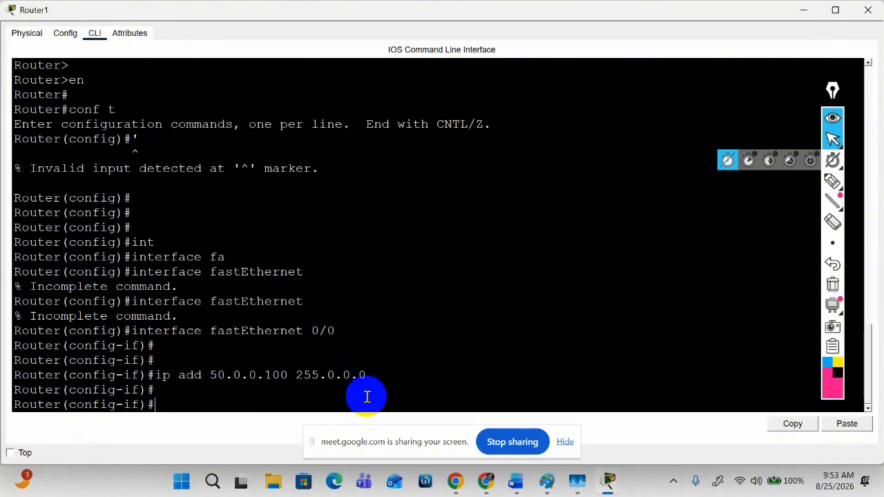
- Enable fastEthernet 0/0 with "no shutdown" and exit back to global configuration mode on Router1
type("no sh")
key("Tab")
key("Return")
key("Return")
key("Return")
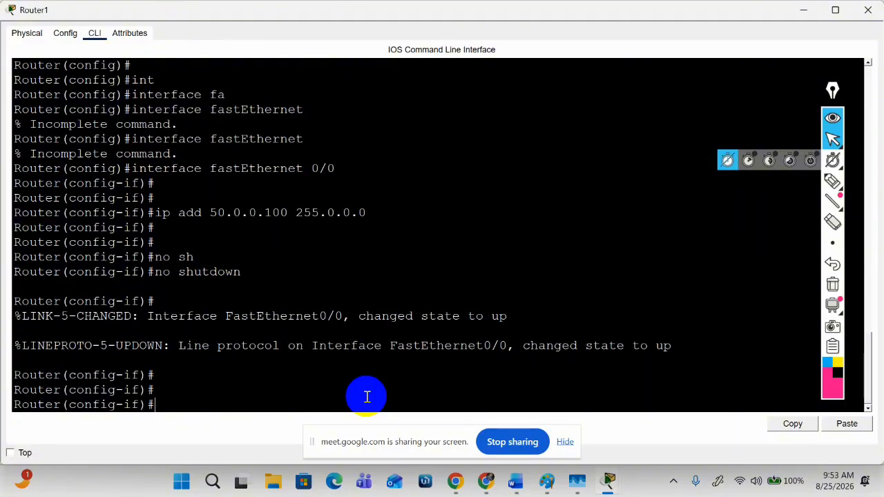
type("exi")
key("Tab")
key("Return")
key("Return")
key("Return")
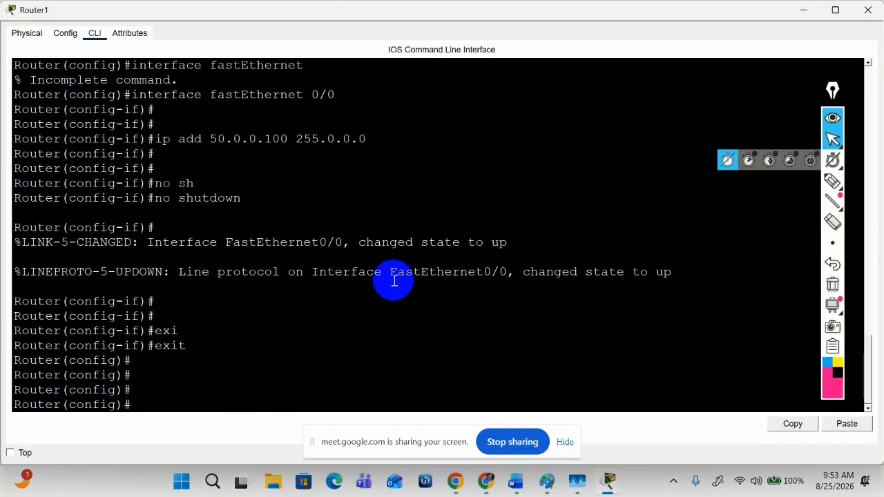
- Enter Router1's serial 0/0/0 interface configuration and enable the interface with "no shutdown"
type("inte")
key("Tab")
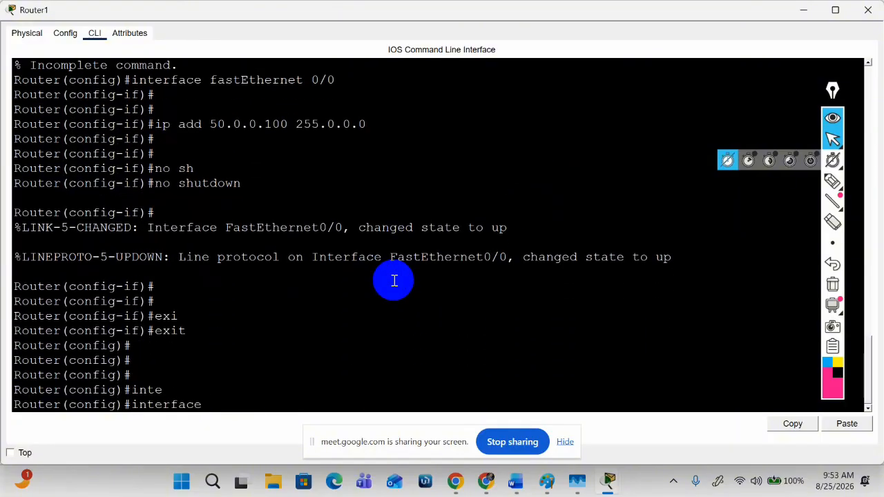
type("ser")
key("Tab")
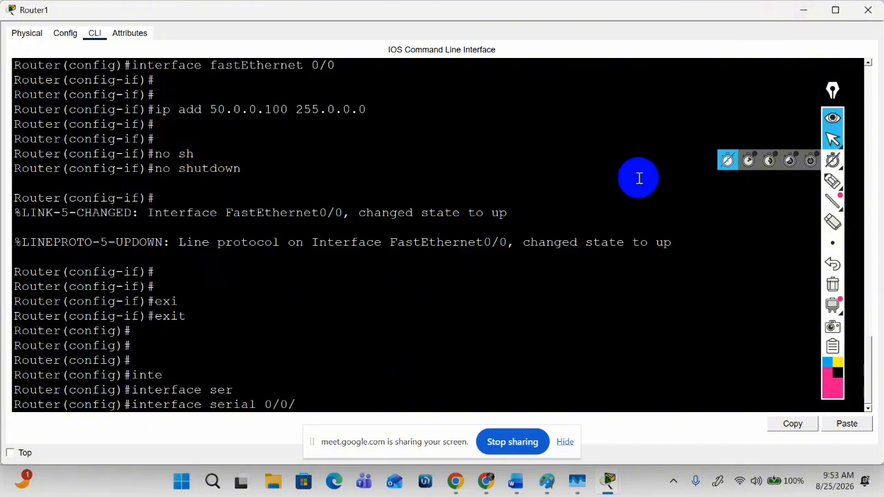
type("0/0/0")
key("Return")
type("no sh")
key("Tab")
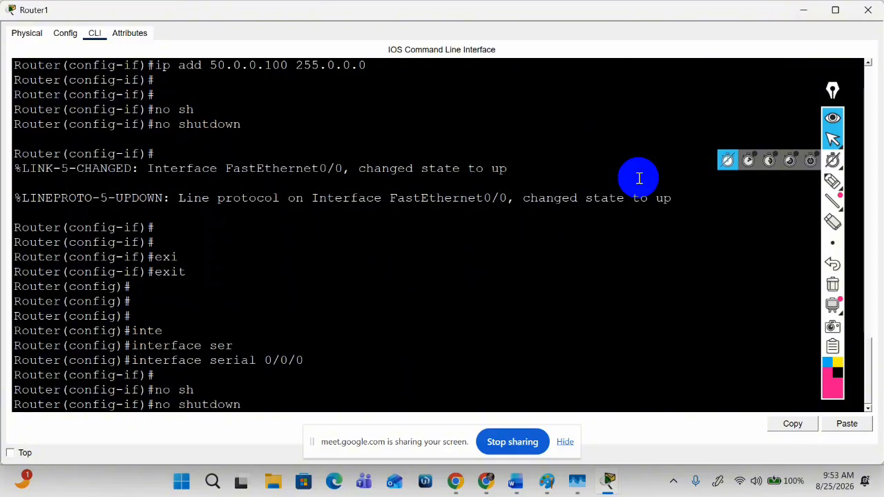
key("Return")
key("Return")
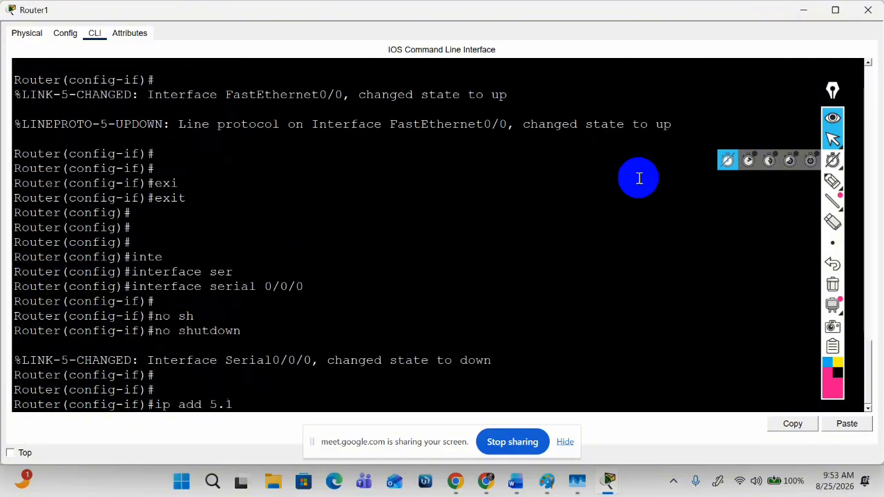
- Assign 5.1.1.2 with mask 255.0.0.0 to Router1's serial 0/0/0 interface
type("ip add 5.1.1.2 255")
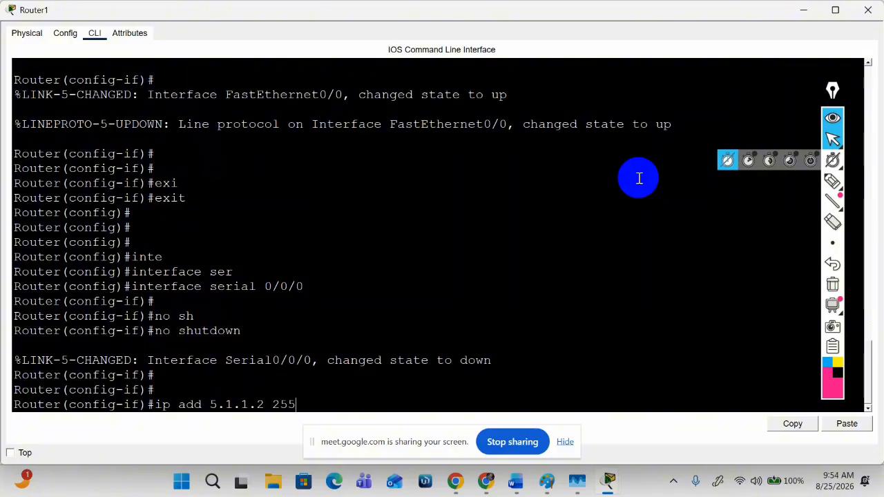
key("Return")
key("Return")
key("Return")
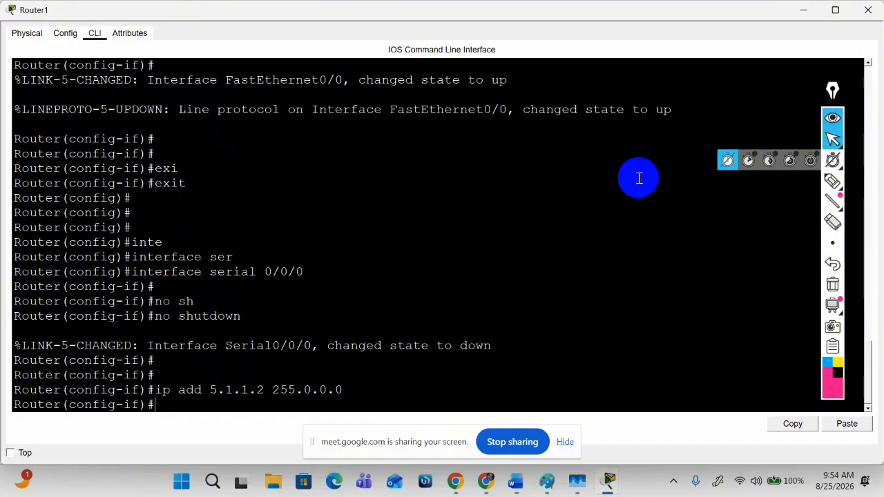
- Issue "no shutdown" again on serial 0/0/0 and exit to Router1's global configuration mode
type("no sh")
key("Tab")
key("Return")
key("Return")
key("Return")
key("Return")
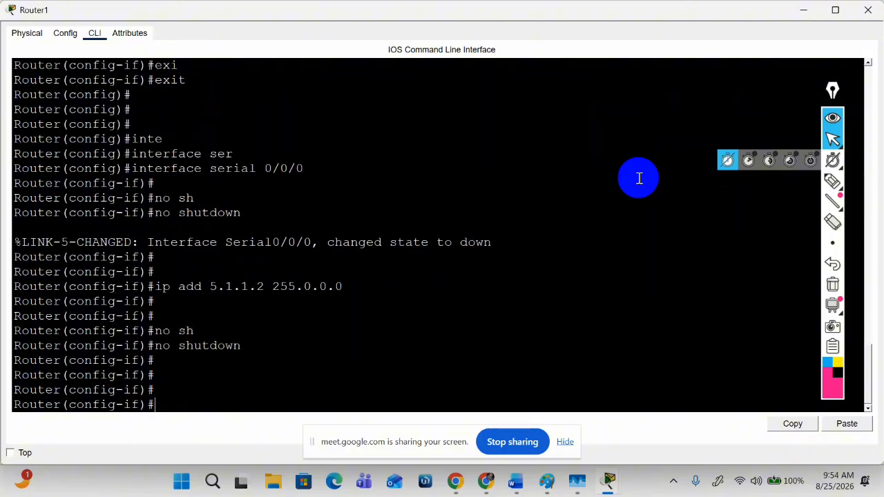
type("exi")
key("Tab")
key("Return")
key("Return")
key("Return")
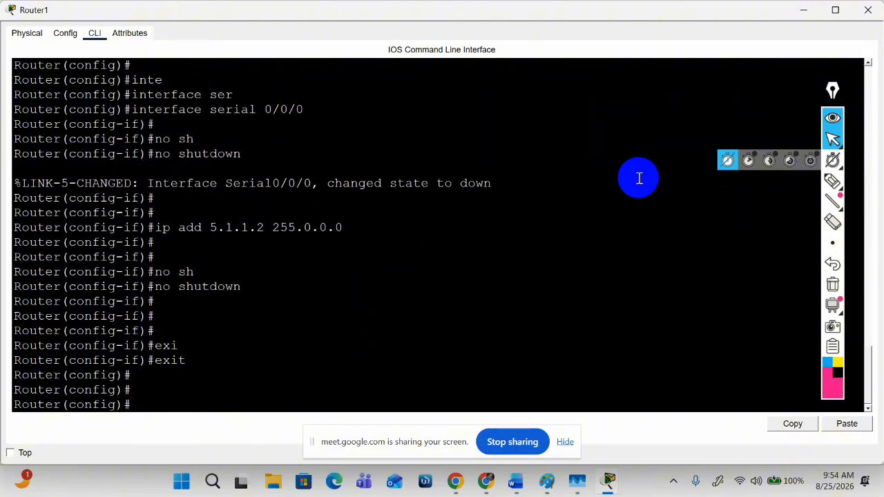
- Access Router0's command line and decline the initial configuration dialog with "no"
left_click(805, 12)
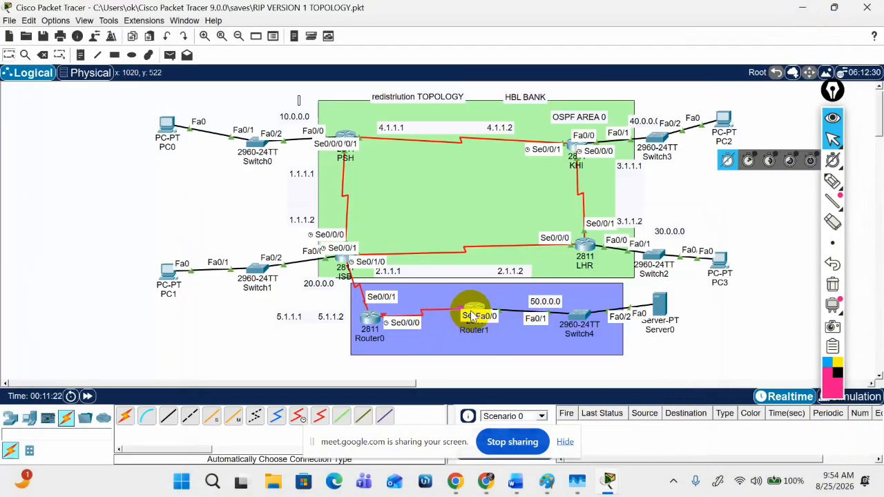
left_click(368, 316)
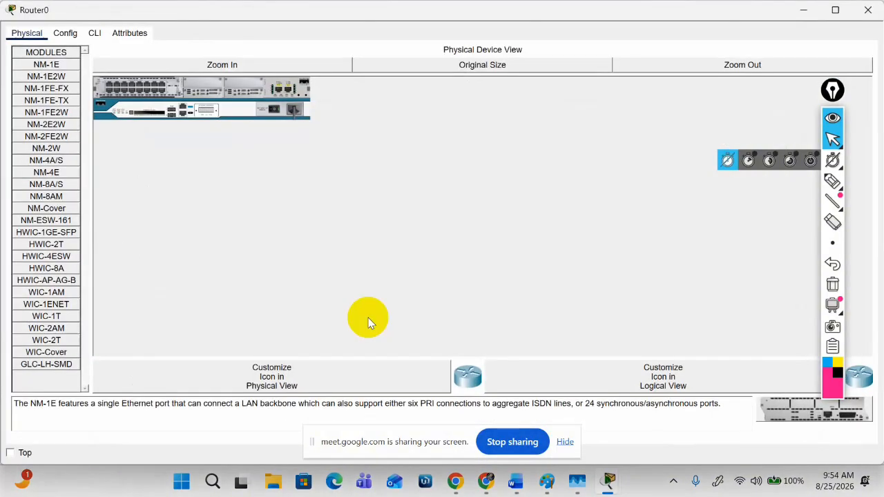
left_click(95, 32)
key("Return")
key("Return")
key("Return")
key("Return")
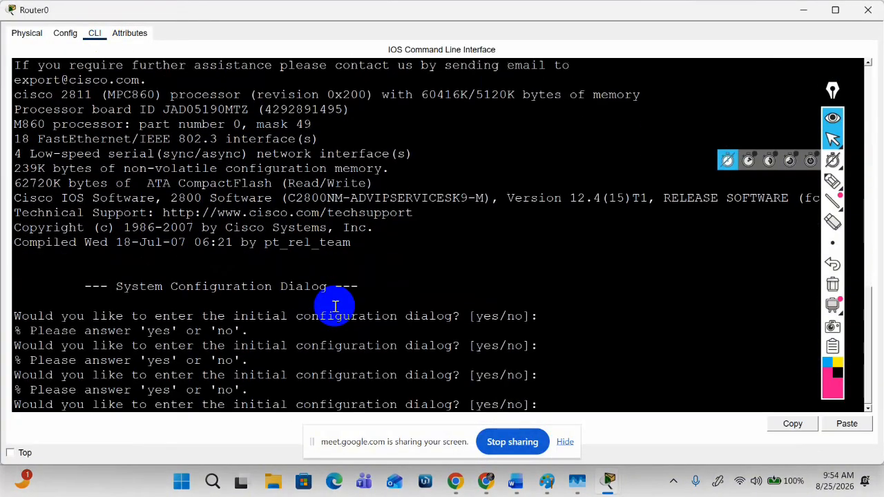
type("eb")
type("n")
key("Return")
key("Return")
key("Return")
key("Return")
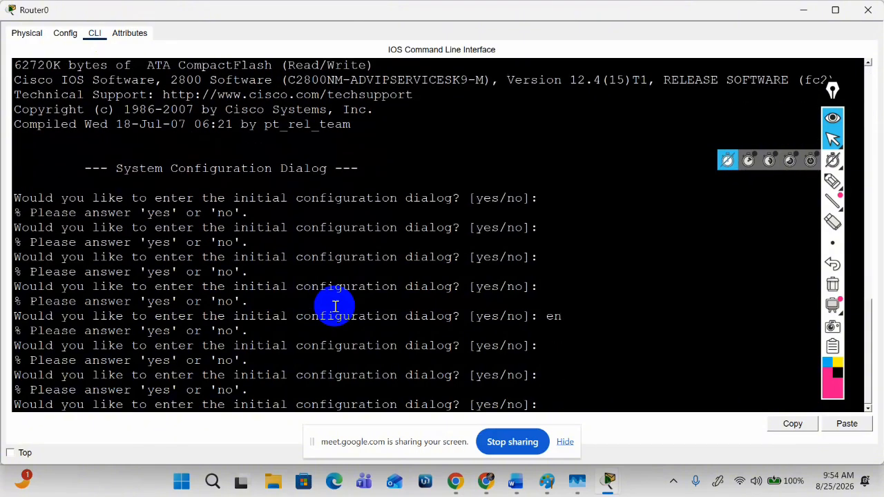
type("no")
key("Return")
key("Return")
key("Return")
- Enter privileged mode and global configuration mode on Router0 with "en" and "conf t"
type("en")
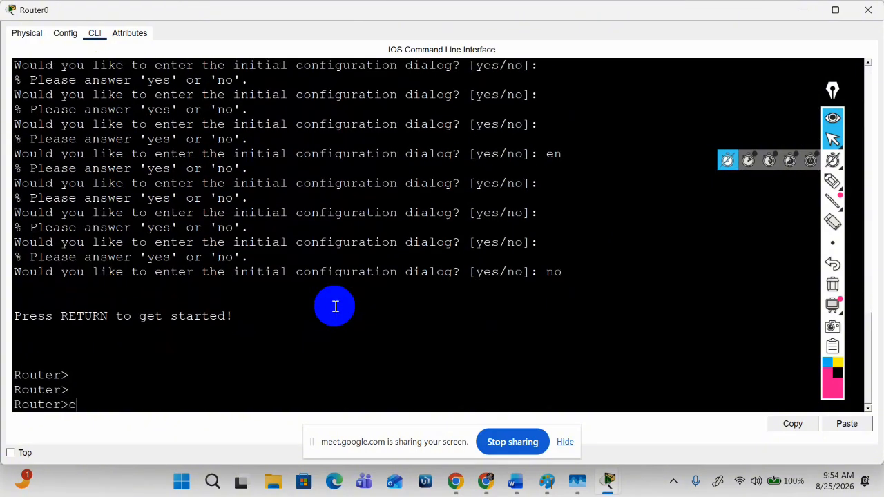
key("Return")
key("Return")
type("conf t")
key("Return")
key("Return")
key("Return")
key("Return")
key("Return")
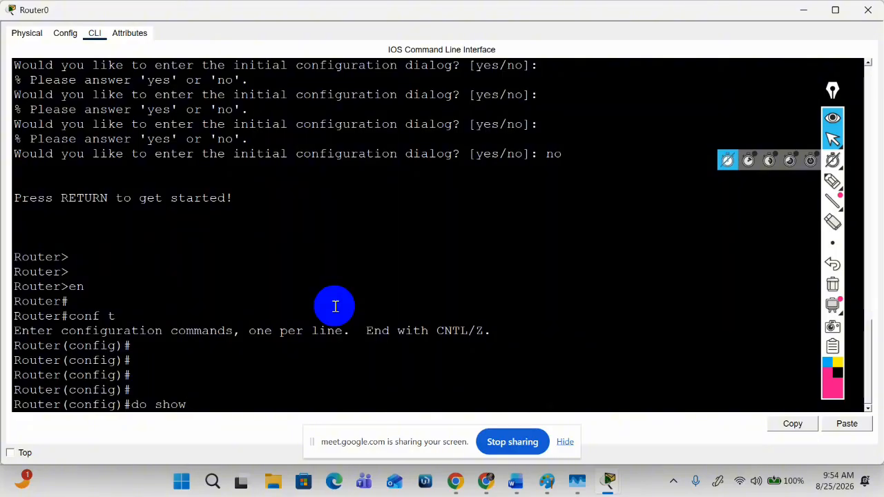
- List Router0's interfaces and their address status with "do show ip int br"
type("do show ip int b r")
key("Return")
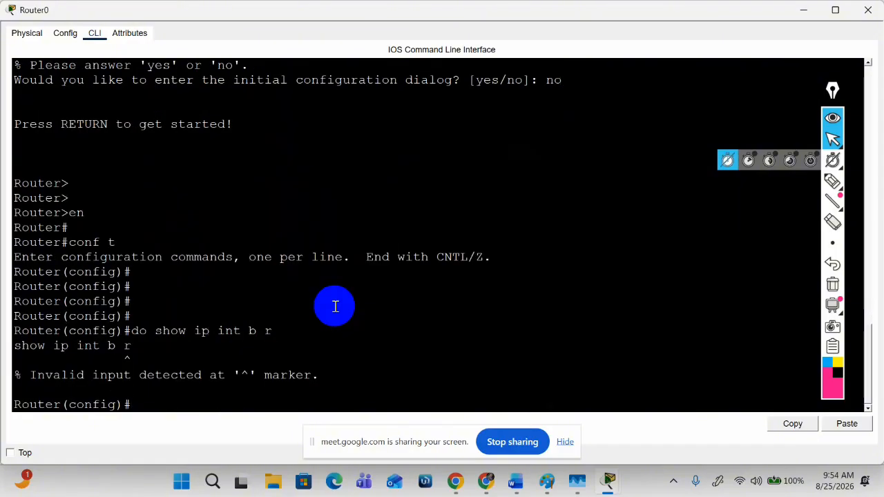
key("Up")
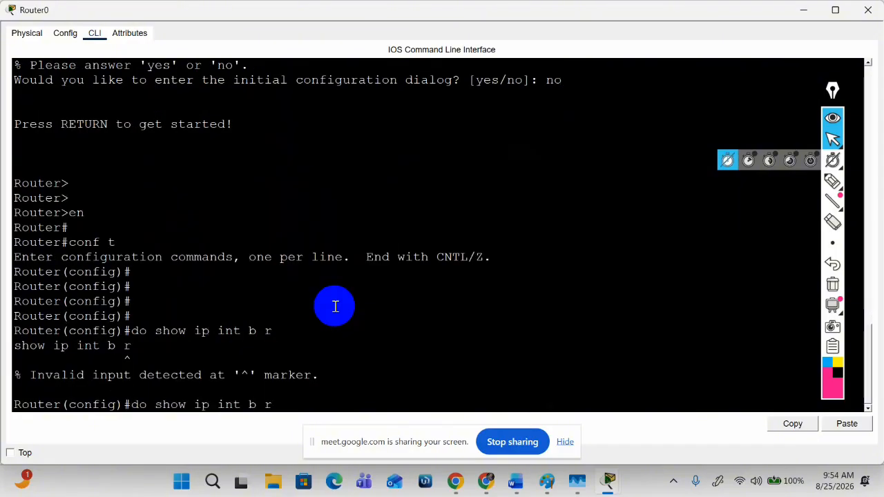
type("b")
key("Return")
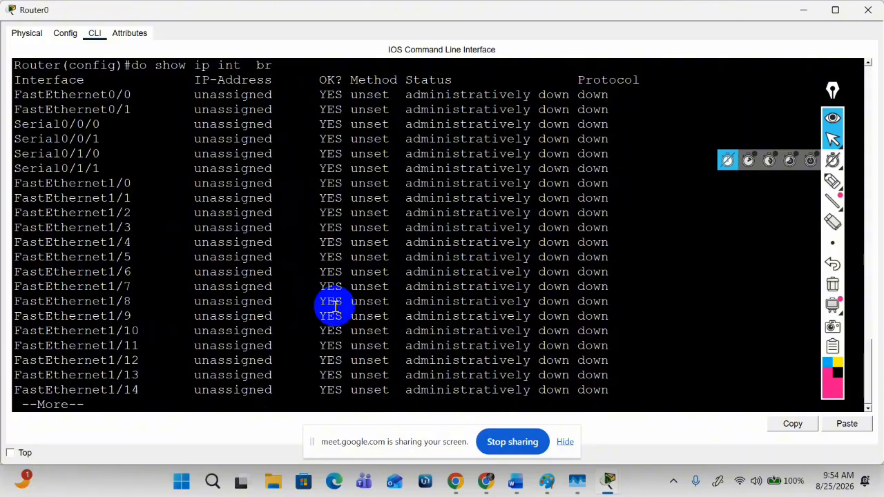
left_click(804, 8)
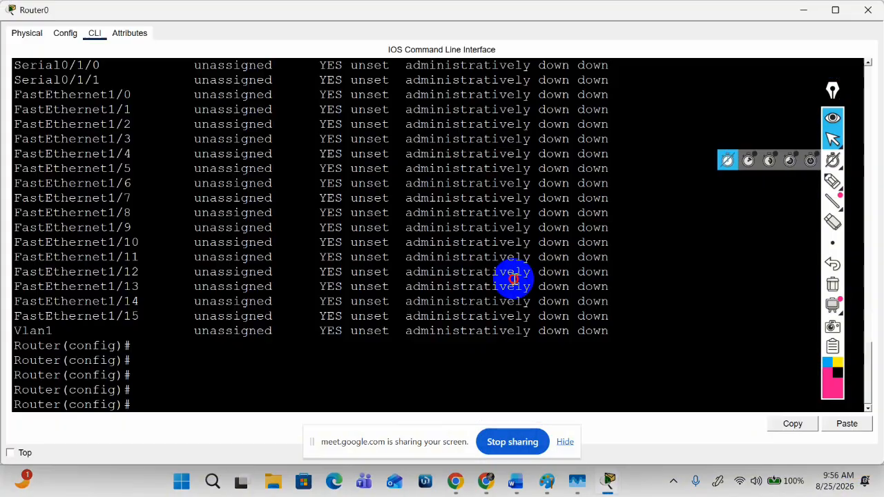
- Return to Router1's command line and enter the serial 0/0/0 interface configuration
left_click(803, 9)
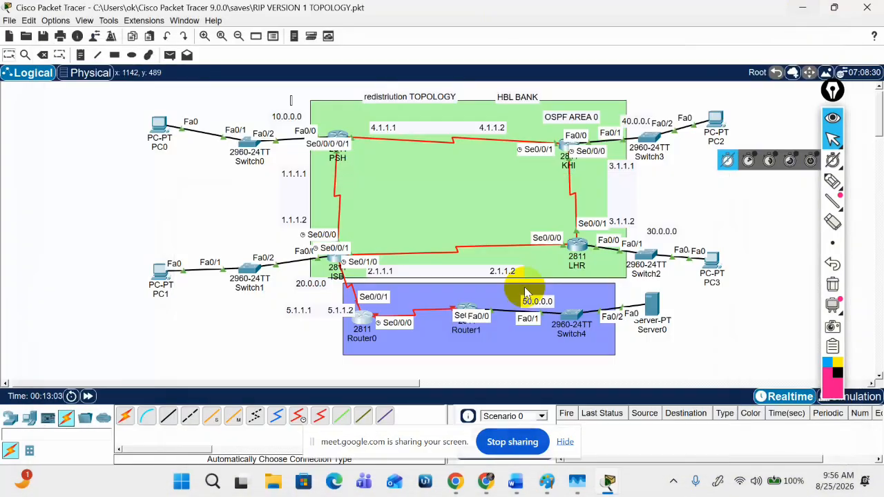
left_click(468, 314)
key("Return")
key("Return")
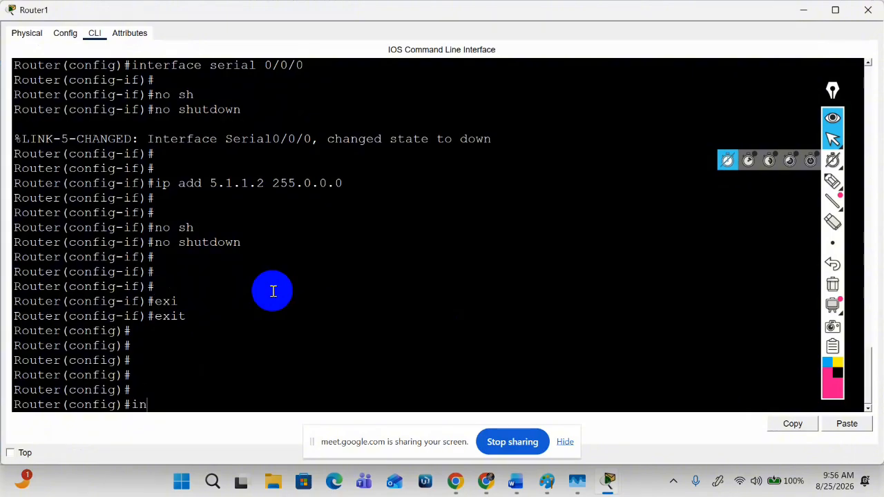
type("int se")
key("Tab")
type("/0")
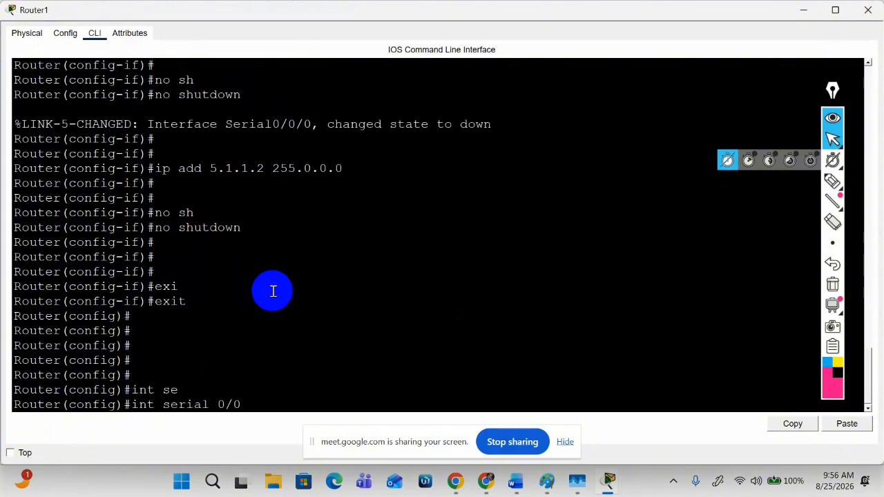
key("Return")
key("Up")
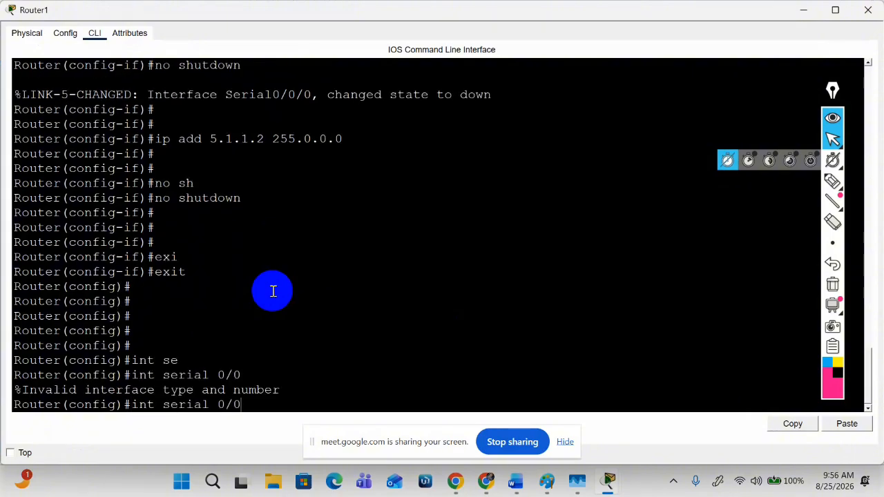
type("/0")
key("Return")
- Remove the existing IP address from Router1's serial 0/0/0 interface with "no ip add"
type("no")
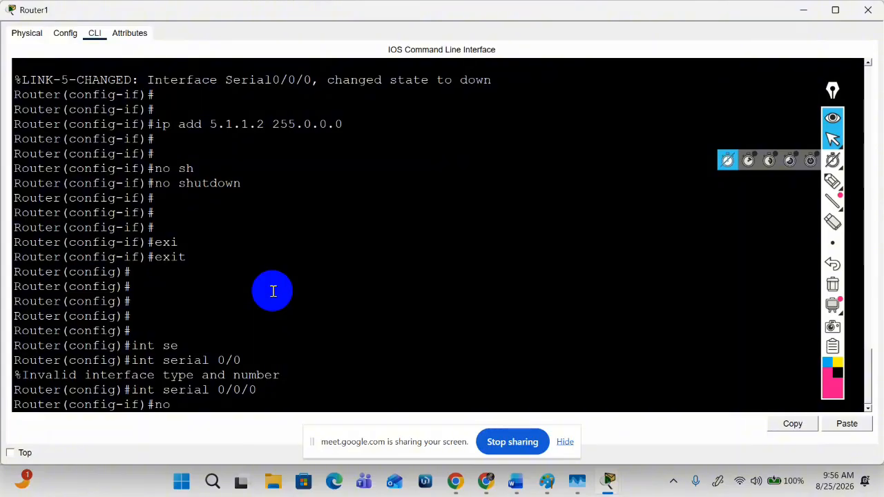
type(" ip add")
key("Return")
key("Return")
key("Return")
key("Return")
key("Return")
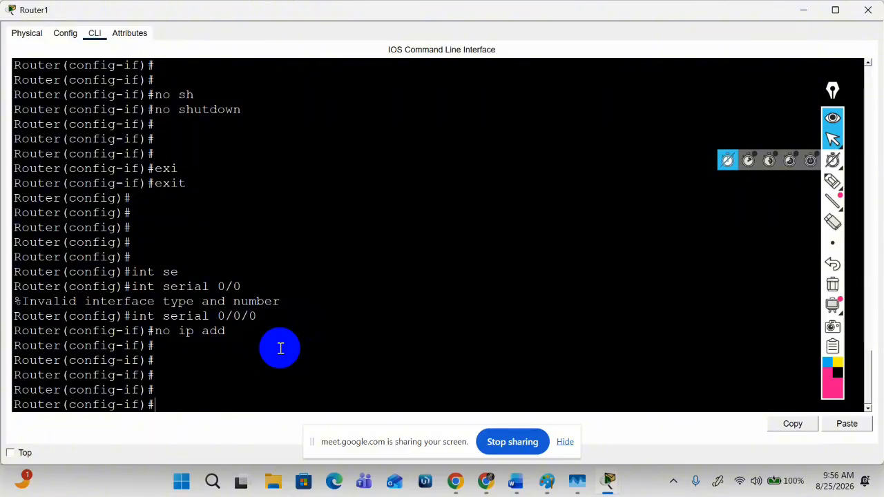
- Assign the IP address 6.1.1.1 to Router1's serial 0/0/0 interface
type("6")
type("p add ")
type("6.1.1.1")
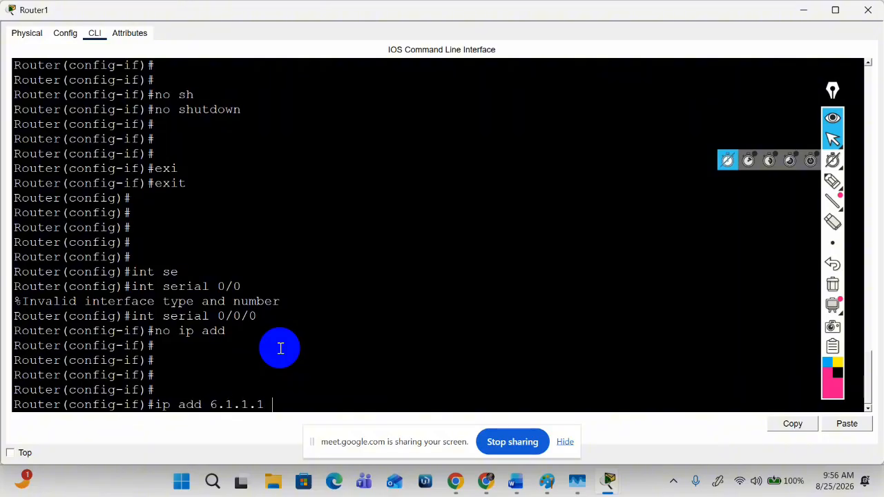
- Assign 6.1.1.1 with mask 255.0.0.0 to Router1's serial 0/0/0 interface and enable the interface
type(" 255.0.0..0")
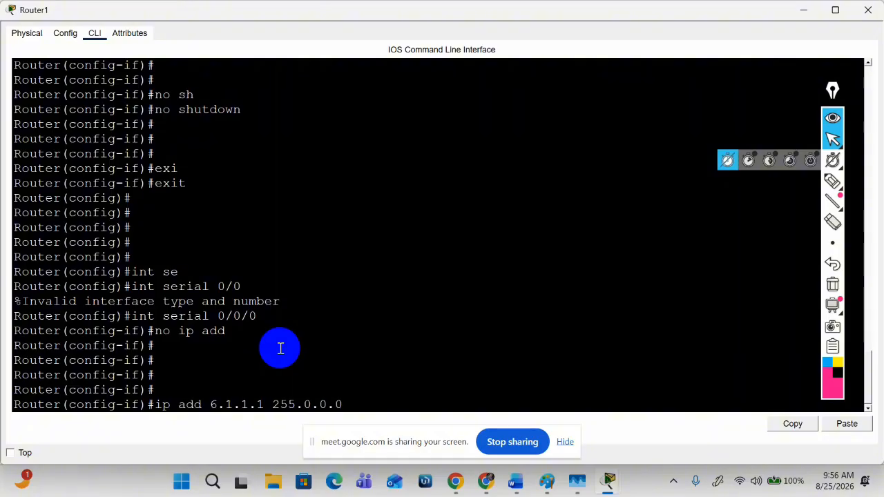
key("Return")
type("no sh")
key("Tab")
key("Return")
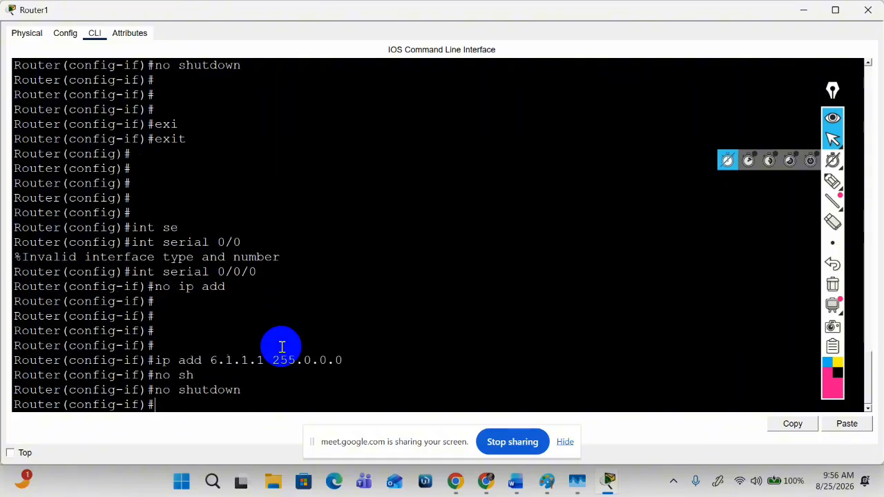
key("Return")
key("Return")
key("Return")
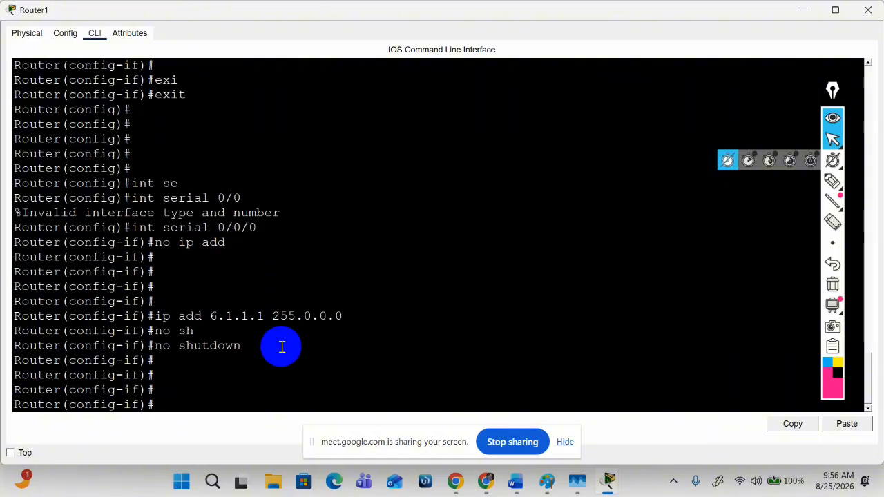
- Check the topology and remove the IP address from Router1's serial 0/0/0 interface
left_click(805, 9)
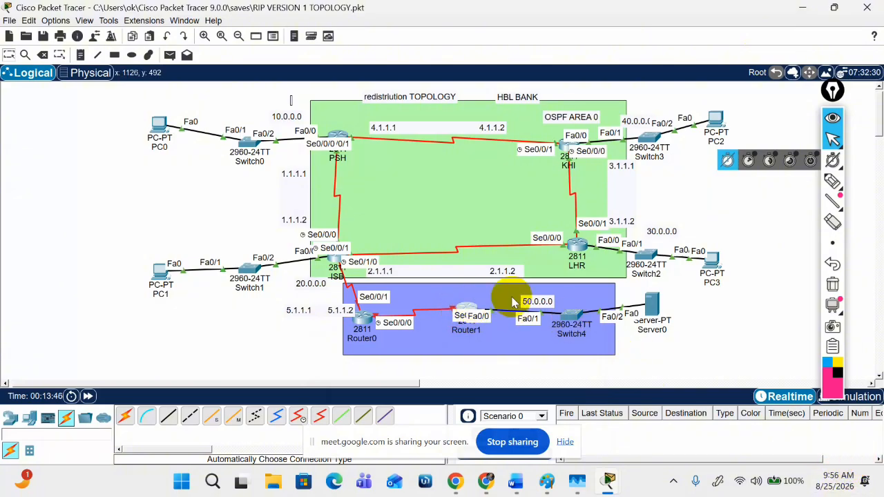
left_click(474, 314)
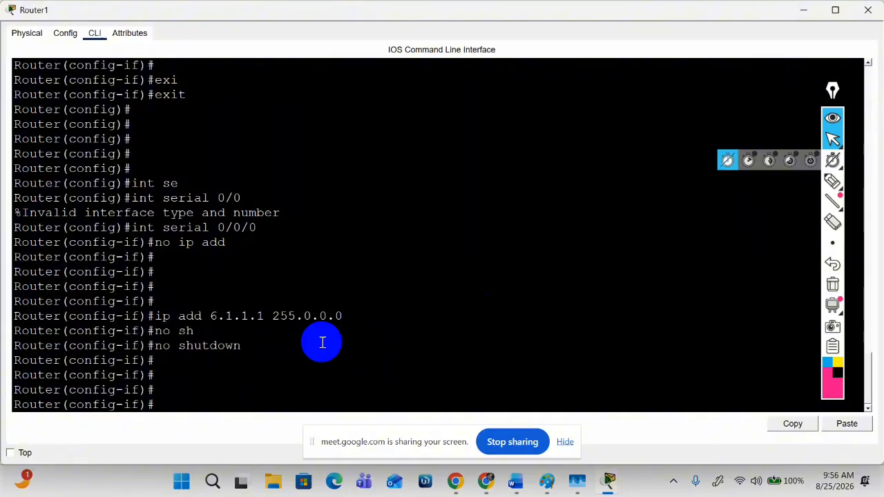
type("no ip add")
key("Return")
key("Return")
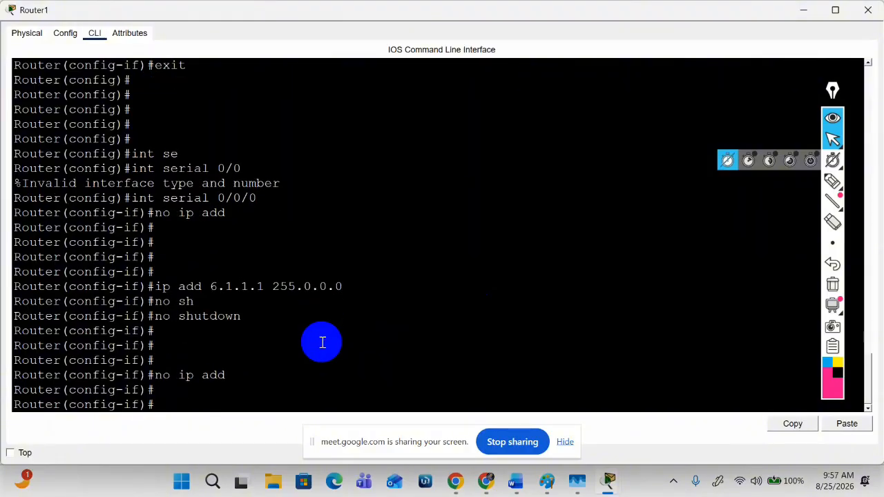
- Assign IP address 6.1.1.2 with mask 255.0.0.0 to Router1's serial 0/0/0 interface
type("ip")
key("BackSpace")
key("BackSpace")
key("Up")
key("Up")
key("Up")
key("Up")
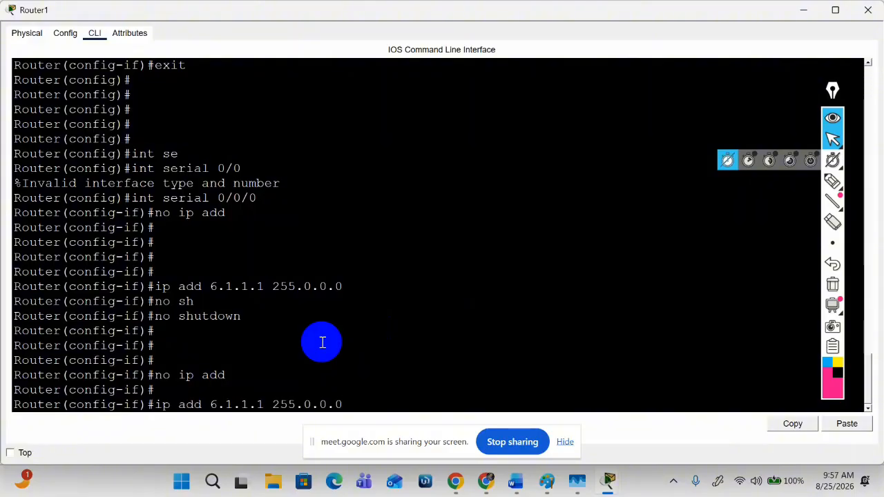
key("BackSpace")
type("2")
key("Return")
key("Return")
- Enable Router1's serial 0/0/0 interface with no shutdown and exit to global configuration mode
type("no sh")
key("Tab")
key("Return")
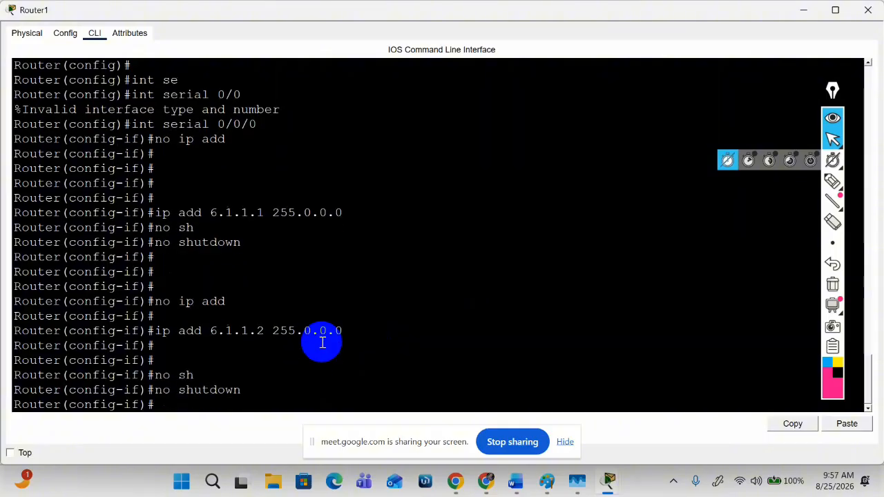
type("ex")
key("Tab")
key("Return")
key("Return")
key("Return")
- Run do show ip int br on Router1 and check the address and status of serial 0/0/0
type("do")
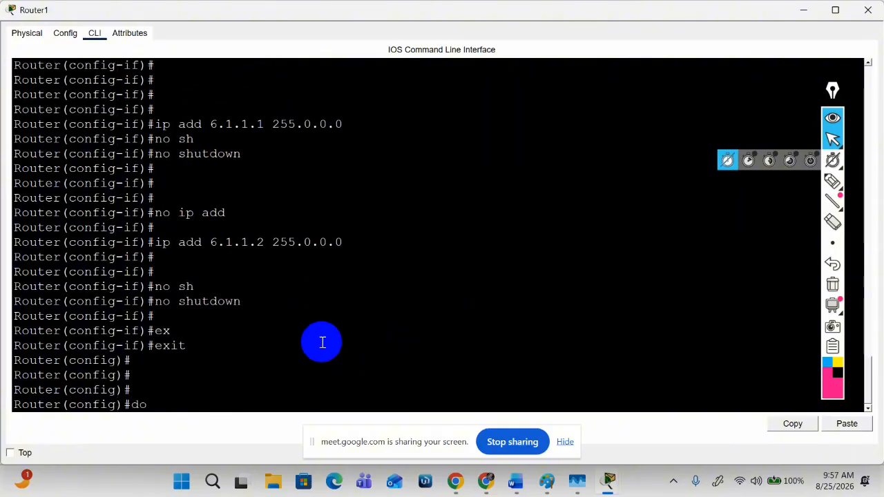
type(" show ip")
key("BackSpace")
key("BackSpace")
key("BackSpace")
type("ip int br")
key("Return")
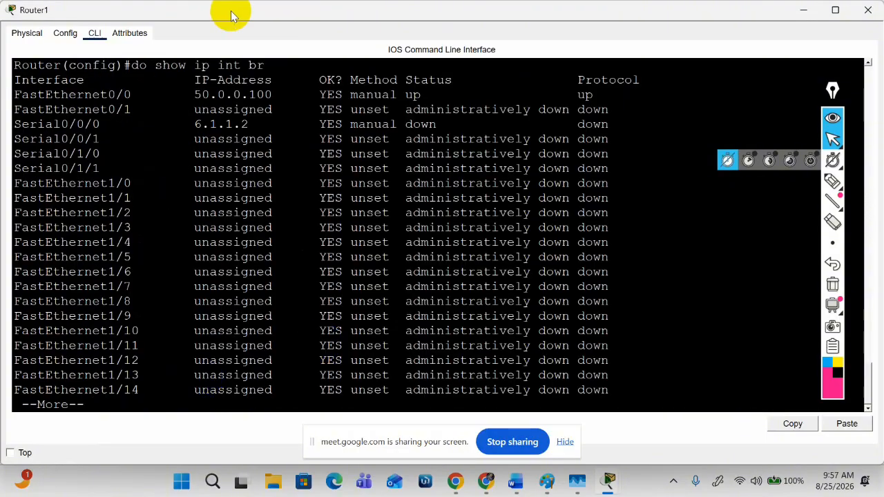
left_click_drag(30, 125, 531, 124)
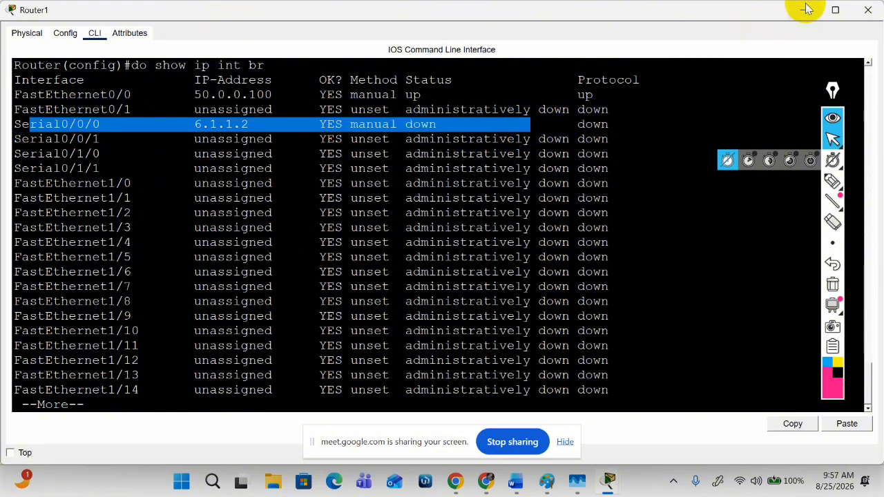
left_click(187, 292)
key("Return")
key("Return")
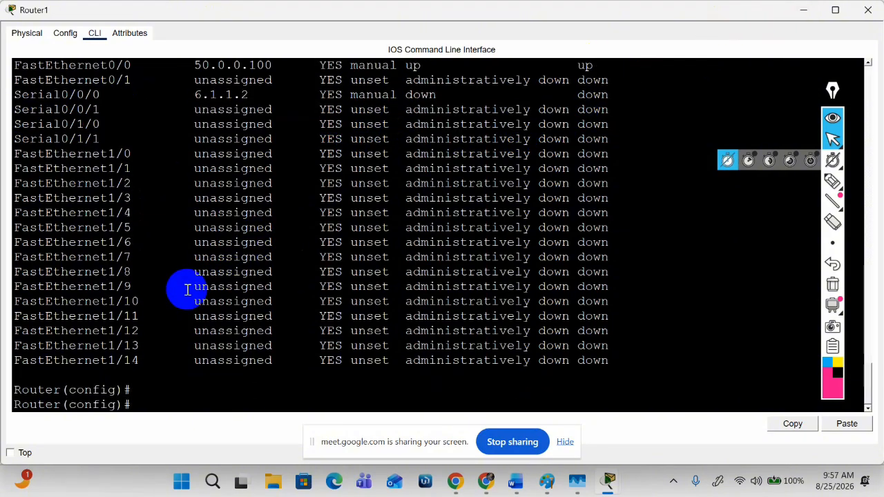
key("Return")
key("Up")
key("Up")
key("Up")
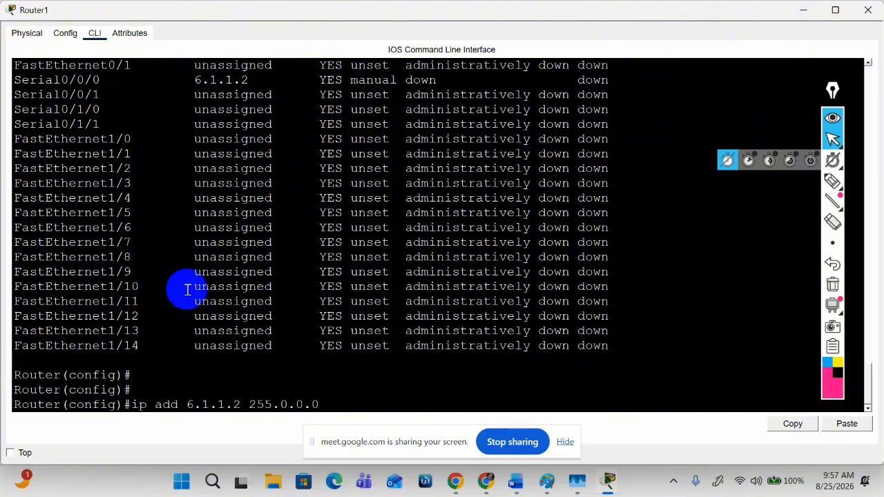
left_click(800, 11)
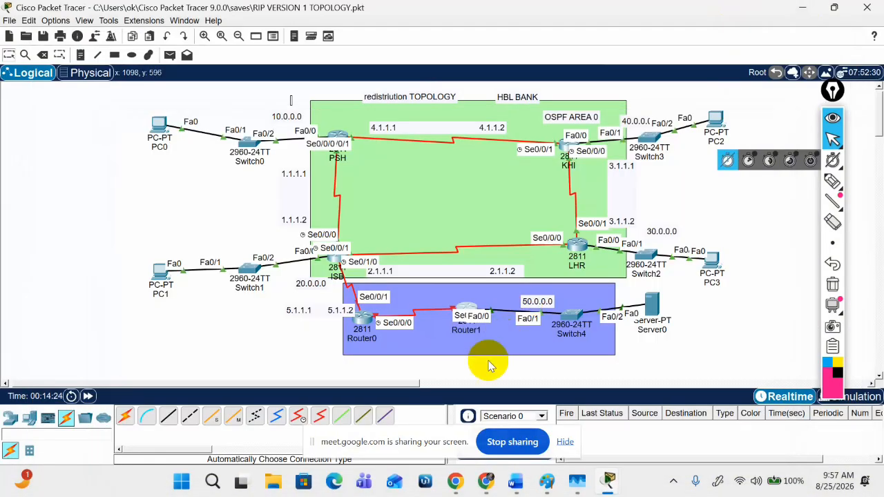
left_click(362, 330)
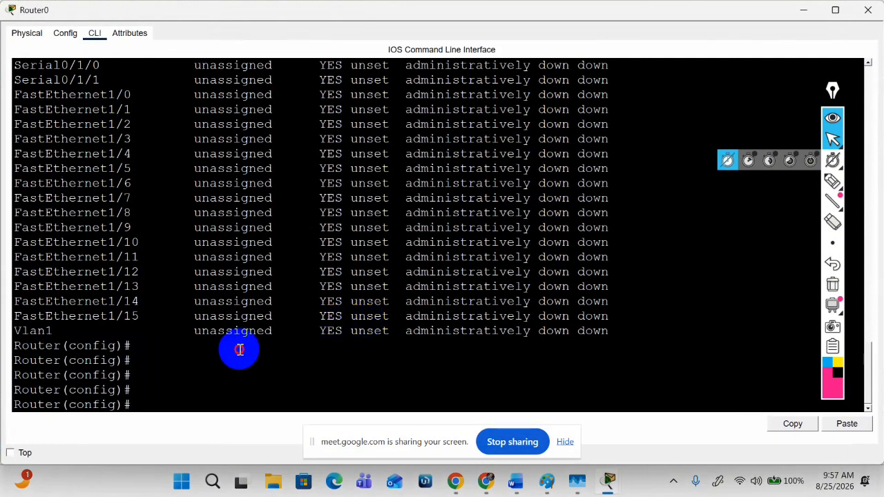
key("Return")
key("Return")
key("Return")
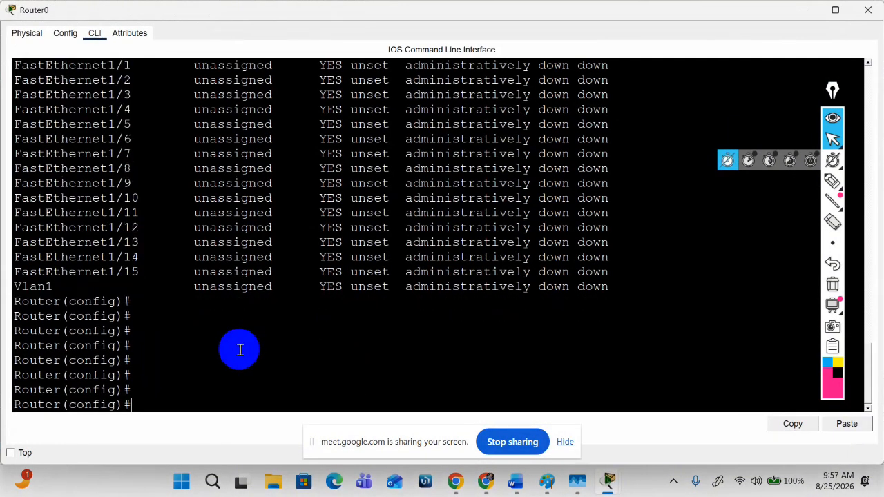
left_click(801, 10)
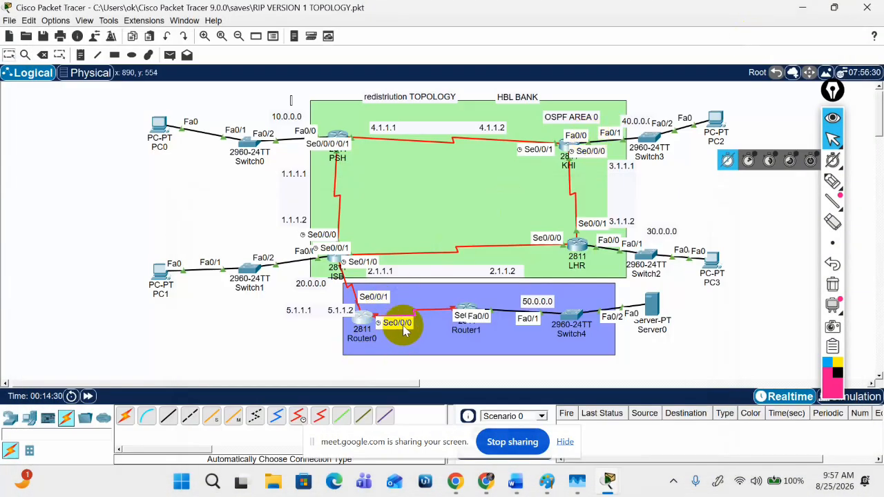
- On Router0, assign IP address 6.1.1.1 with mask 255.0.0.0 to interface serial 0/0/0
left_click(360, 321)
key("Return")
key("Return")
type("int")
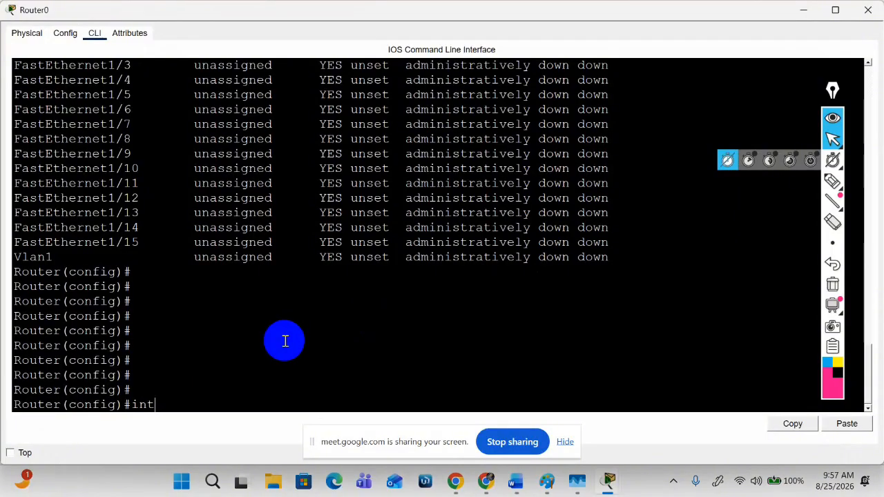
type(" ser")
key("Tab")
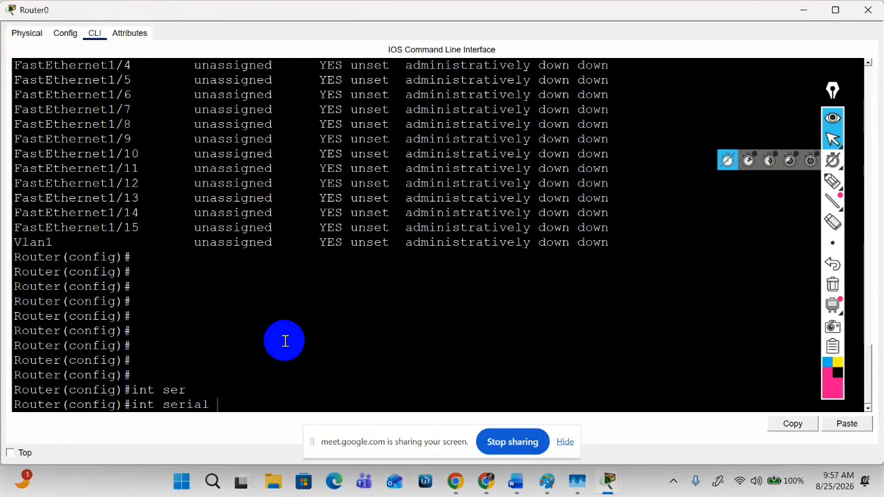
type("0/0/0")
key("Return")
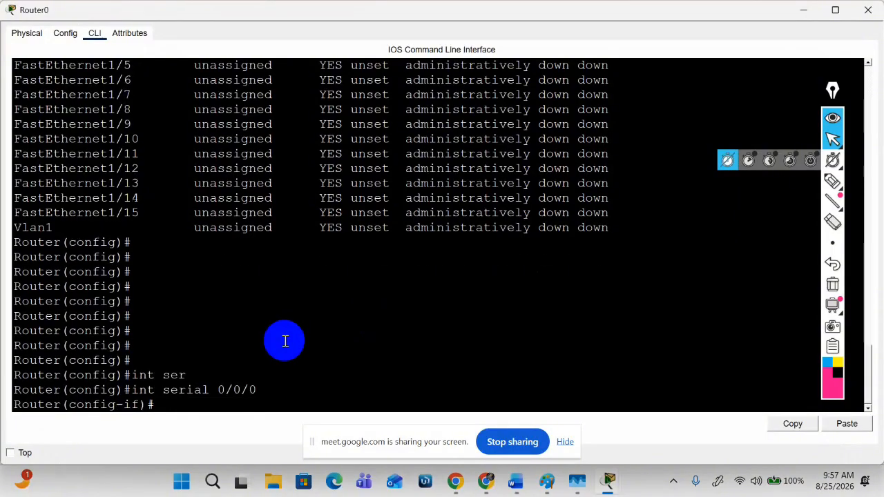
type("ip add 6.1")
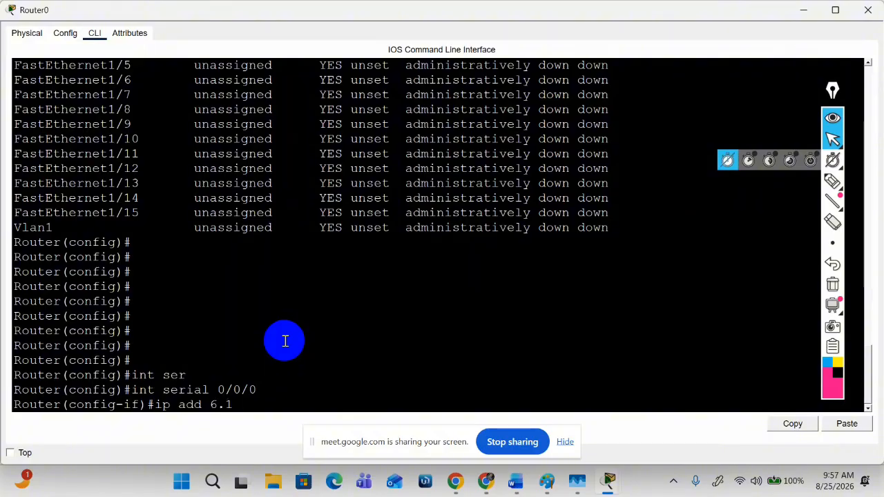
type(".1.1 255.0.0.0")
key("Return")
key("Return")
key("Return")
- Enable Router0's serial 0/0/0 interface with no shutdown and exit to global configuration mode
type("no sh")
key("Tab")
key("Return")
key("Return")
key("Return")
key("Return")
key("Return")
key("Return")
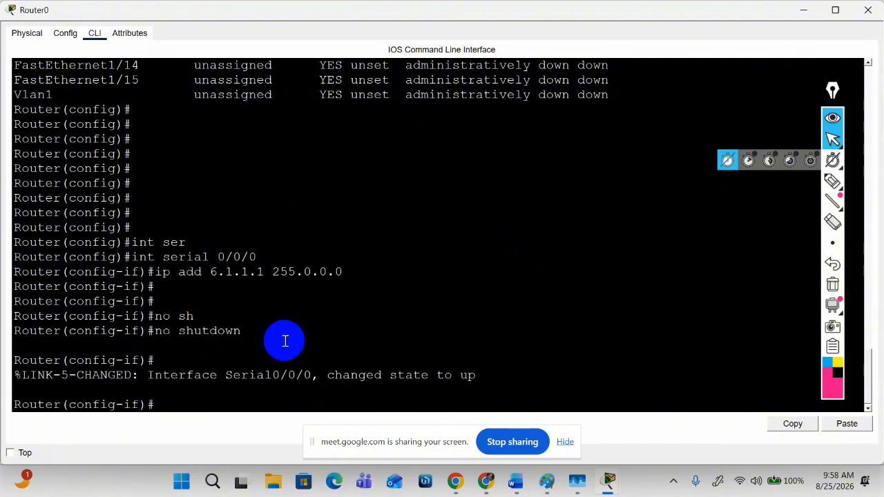
type("exit")
key("Return")
key("Return")
key("Return")
key("Return")
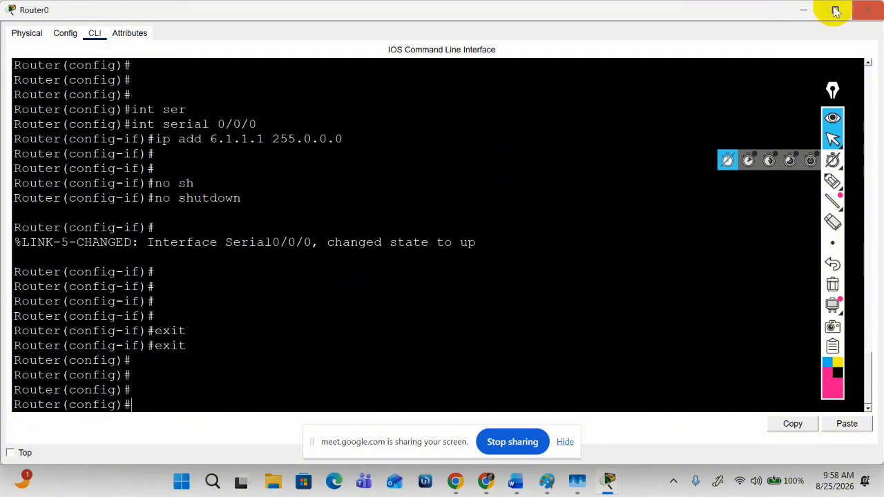
- Check the topology and assign IP address 5.1.1.2 with mask 255.0.0.0 to Router0's interface serial 0/0/1
left_click(803, 10)
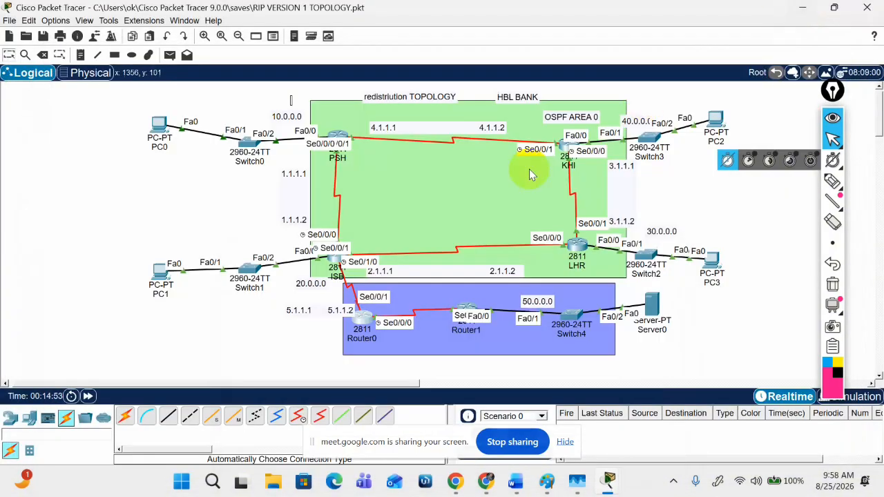
left_click(361, 319)
key("Return")
key("Return")
key("Return")
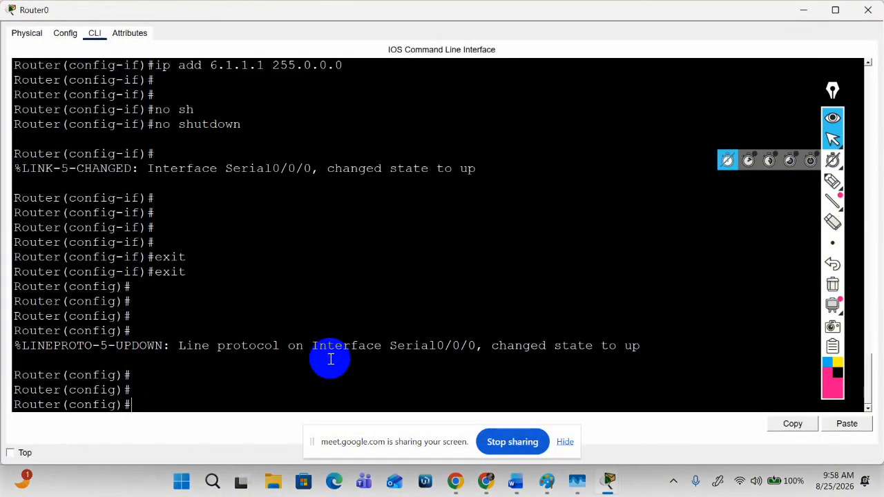
type("int")
key("Tab")
type("ser")
key("Tab")
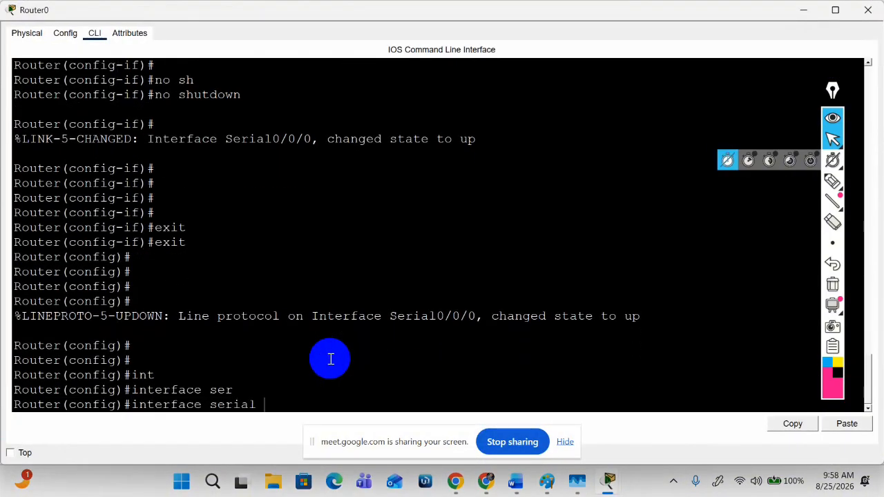
type("0/0/1")
key("Return")
type("ip add 5.")
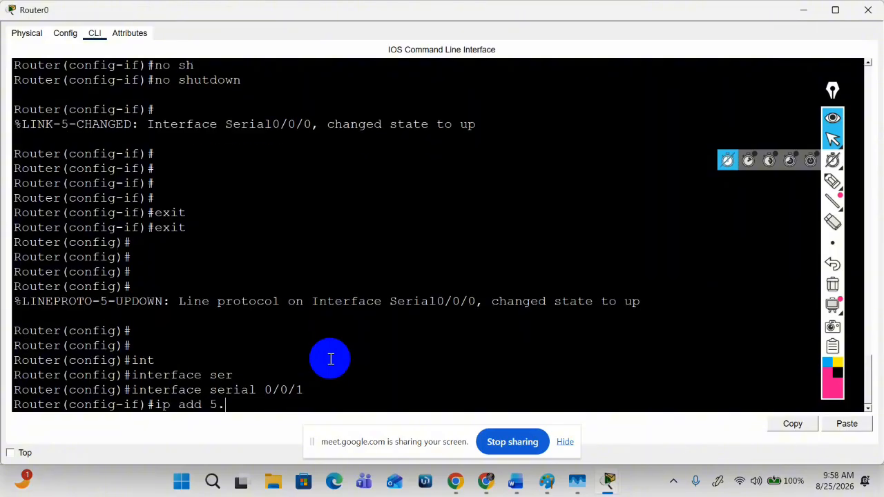
type("1.1.2 255.0.0.0")
key("Return")
key("Return")
- Enable Router0's serial 0/0/1 interface with no shutdown and exit to global configuration mode
type("no sh")
key("Tab")
key("Return")
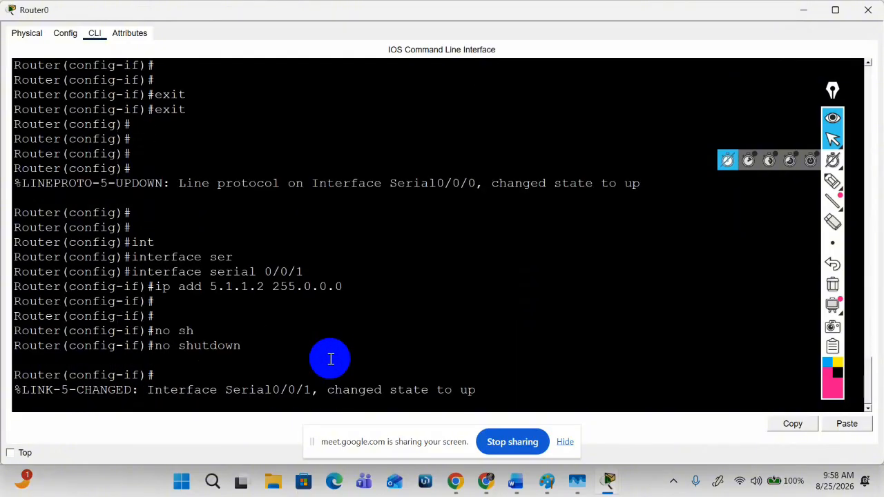
key("Return")
key("Return")
key("Return")
type("exi")
key("Tab")
key("Return")
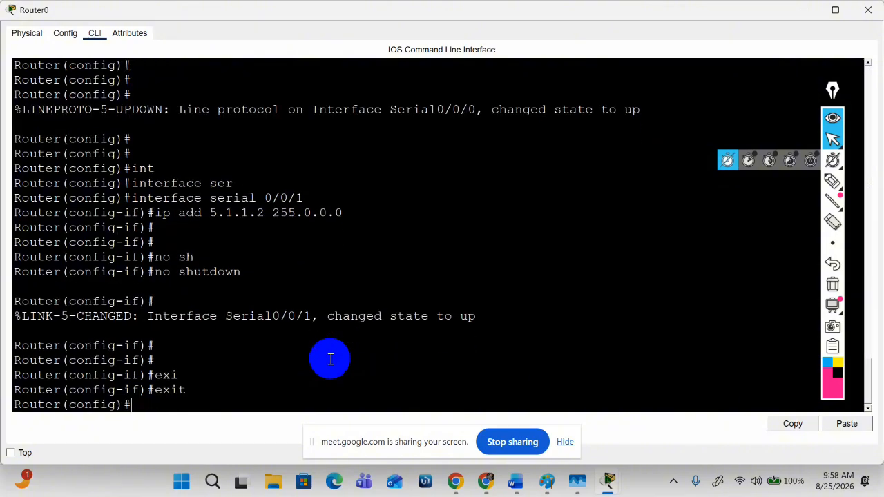
key("Return")
key("Return")
key("Return")
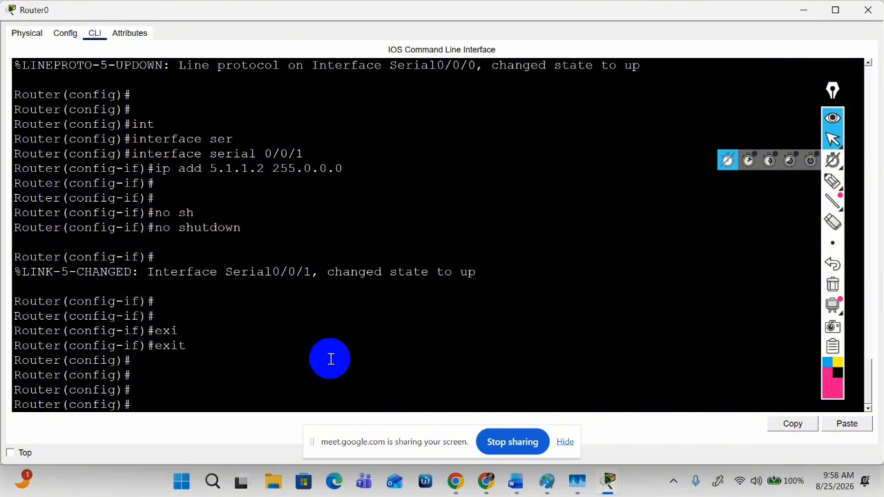
key("Return")
key("Return")
key("Return")
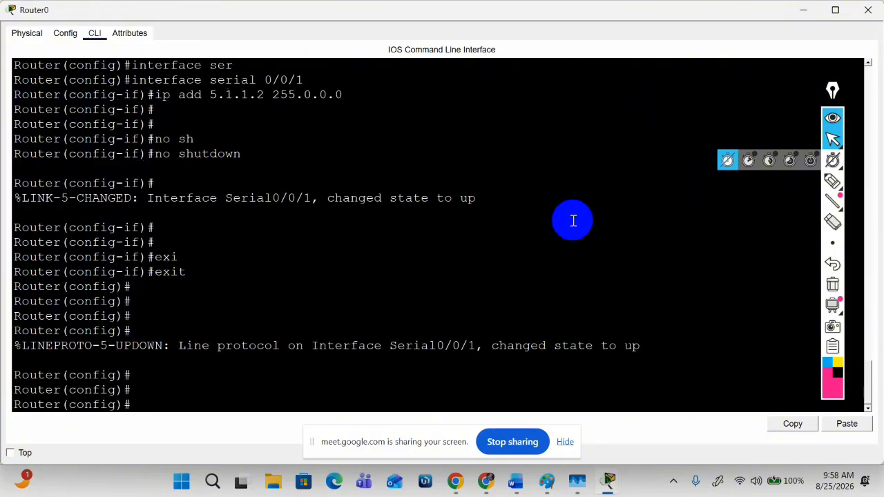
- Switch from Router0 to Router1's command line and display its IP routing table
left_click(803, 10)
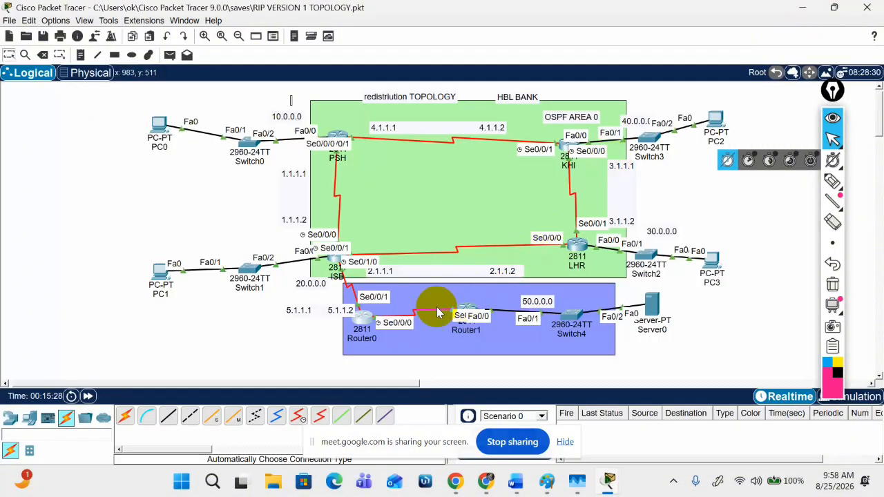
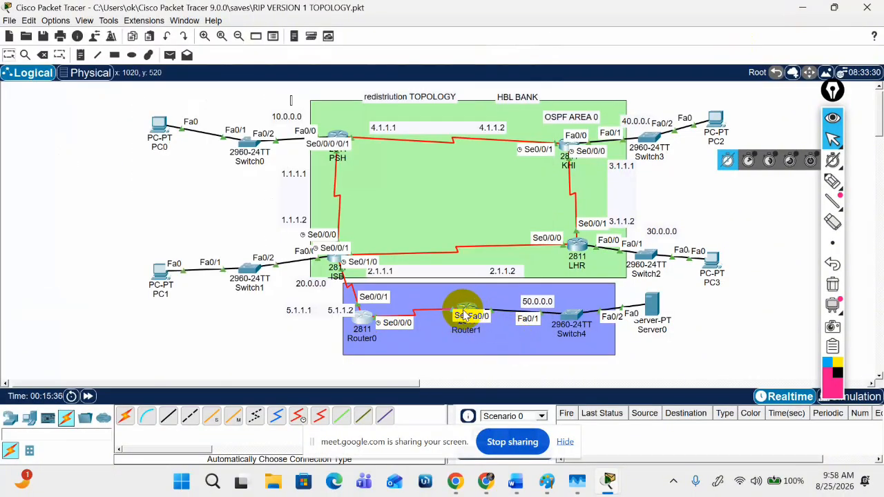
left_click(464, 314)
key("Return")
key("Return")
key("Return")
key("Return")
key("Return")
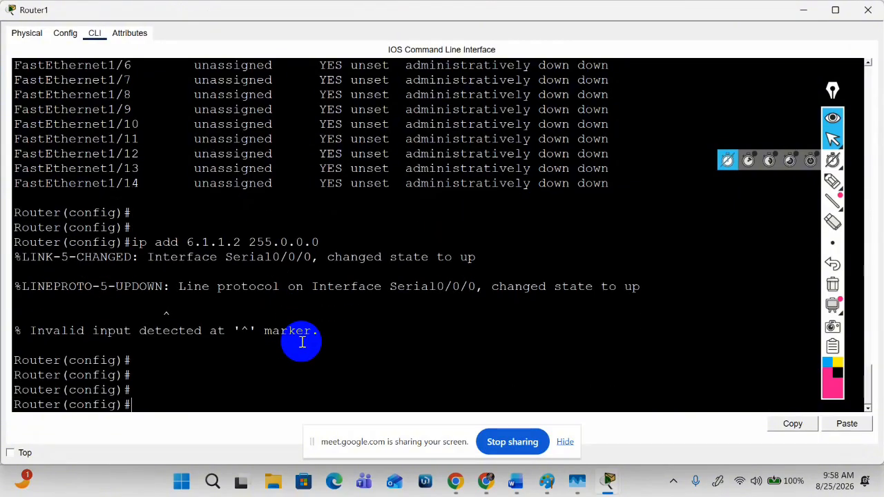
type("do show ")
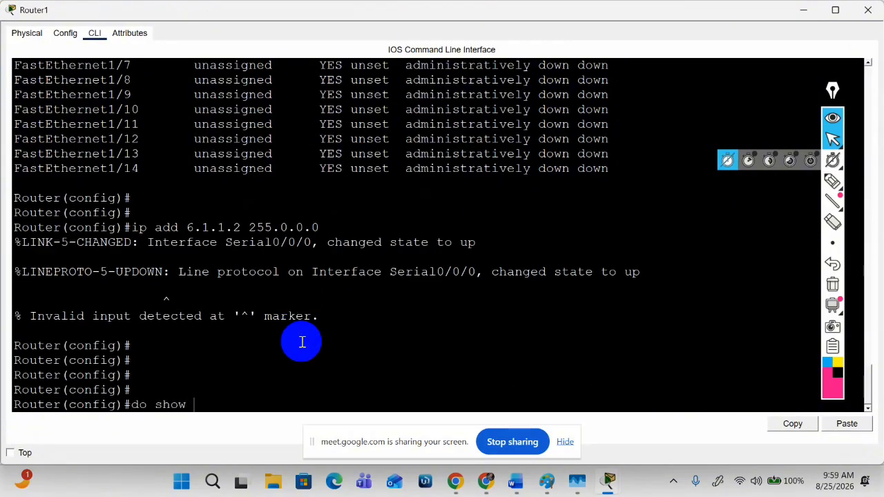
type("ip ro")
key("Return")
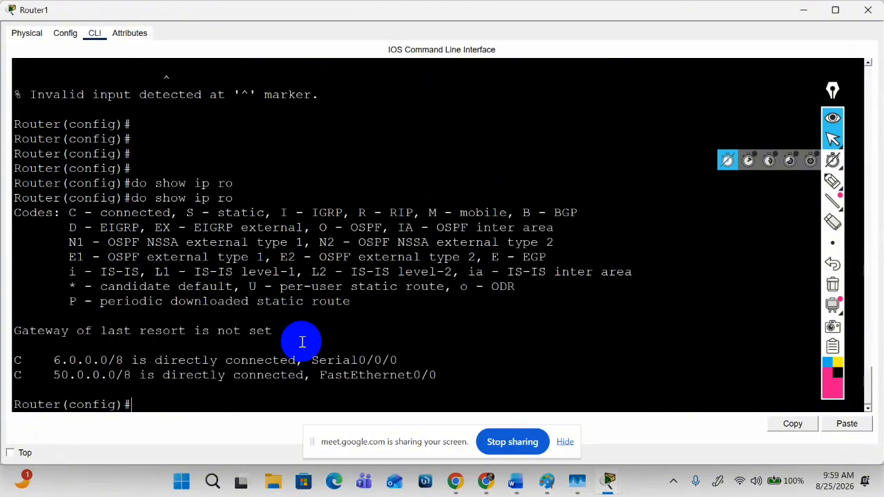
type("eip")
key("Tab")
key("BackSpace")
key("BackSpace")
key("BackSpace")
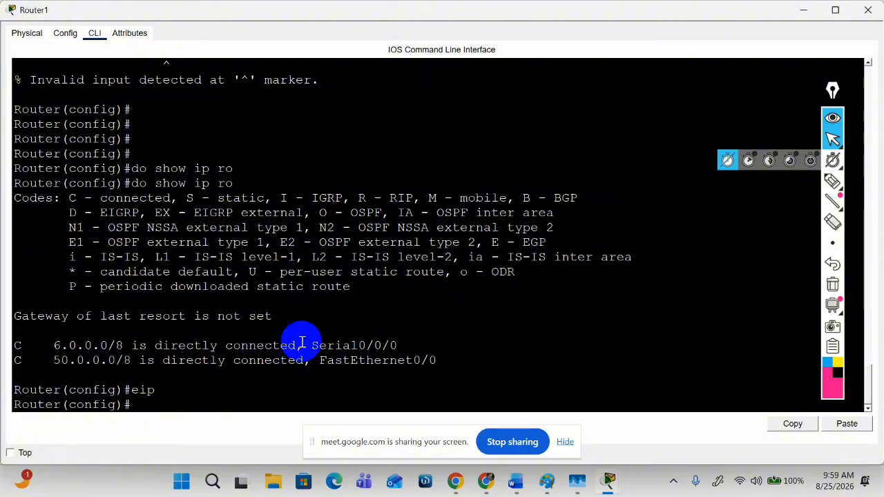
- Enter EIGRP router configuration on Router1 with autonomous system number 10
type("r")
key("Tab")
type("outer ei")
key("Tab")
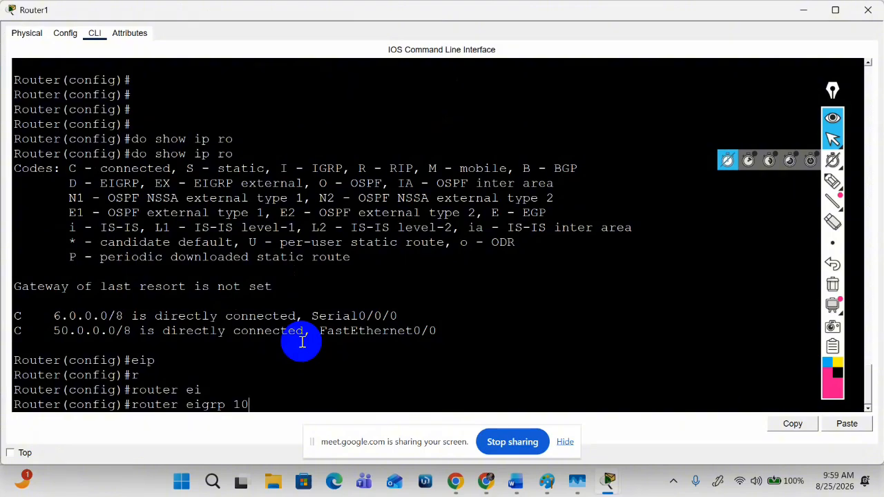
key("Return")
type("net")
key("Tab")
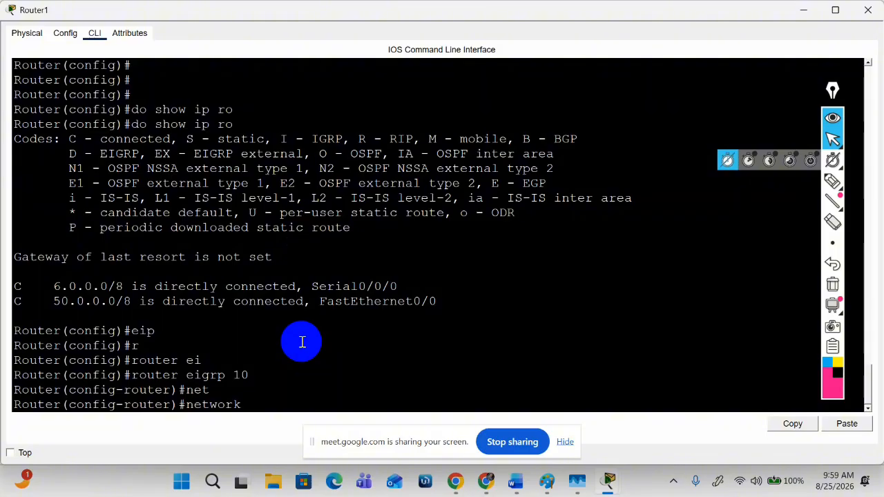
key("BackSpace")
key("BackSpace")
key("BackSpace")
key("BackSpace")
key("BackSpace")
key("BackSpace")
key("BackSpace")
key("BackSpace")
- Disable automatic route summarization for EIGRP 10 on Router1
type("no a")
key("Tab")
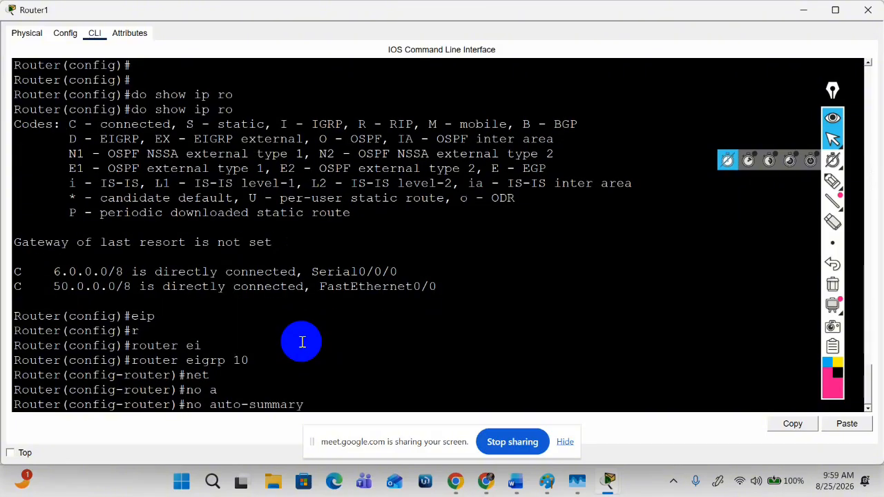
key("Return")
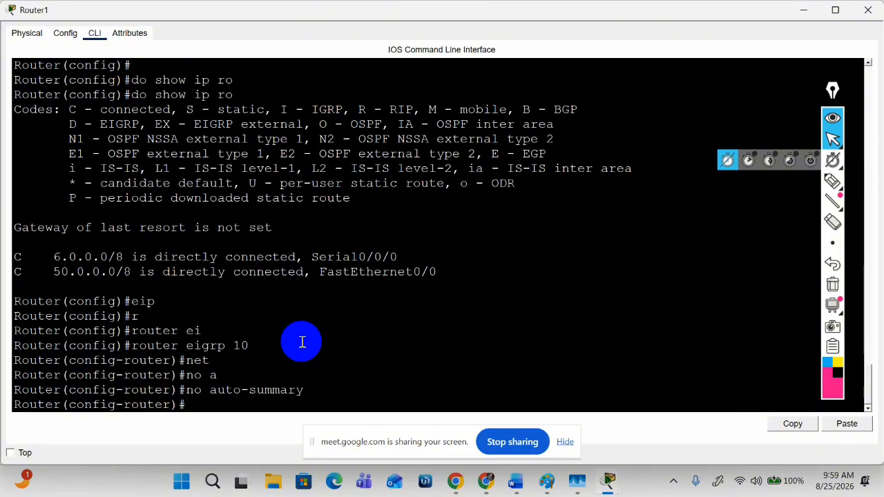
- Advertise network 6.0.0.0 with mask 255.0.0.0 in Router1's EIGRP 10 process
type("net")
key("Tab")
type("6")
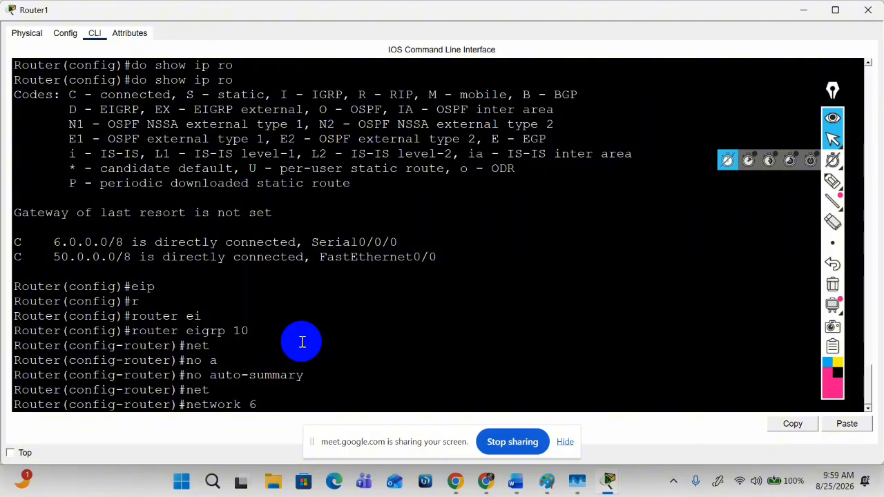
type(".0.0.0 255.0.0.0")
key("Return")
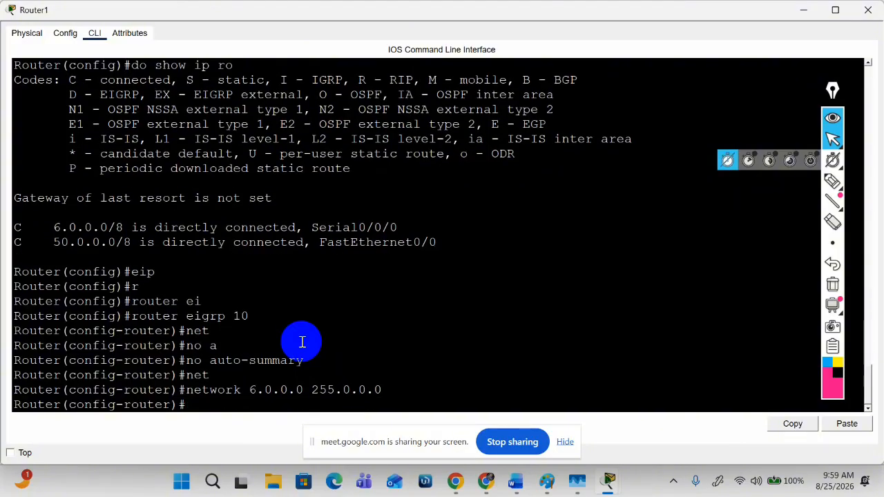
- Advertise network 50.0.0.0 with mask 255.0.0.0 in Router1's EIGRP 10 process and exit to global configuration mode
key("Up")
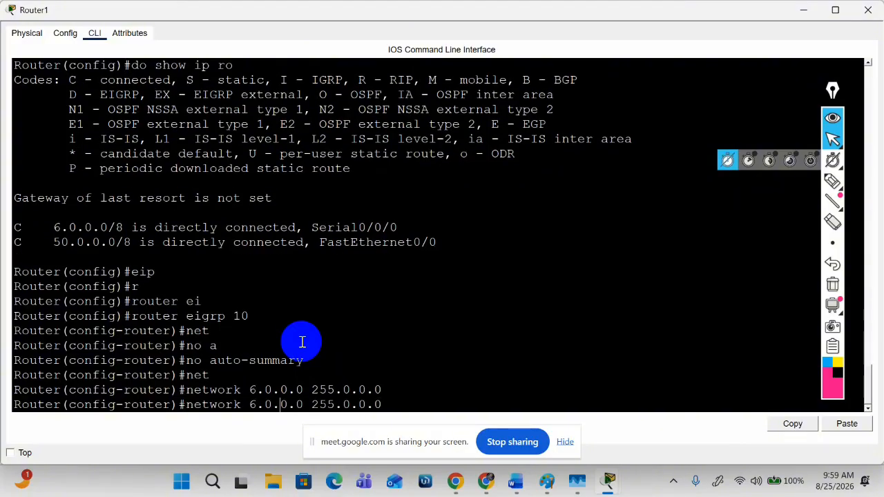
key("BackSpace")
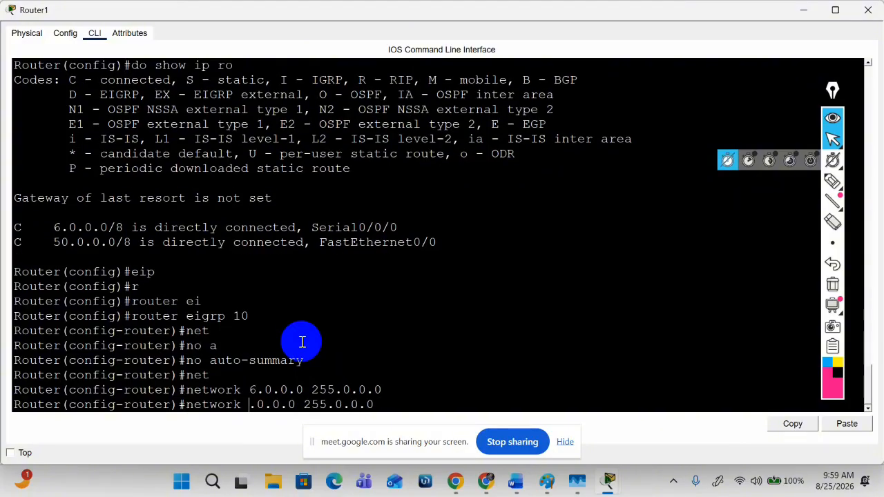
type("50")
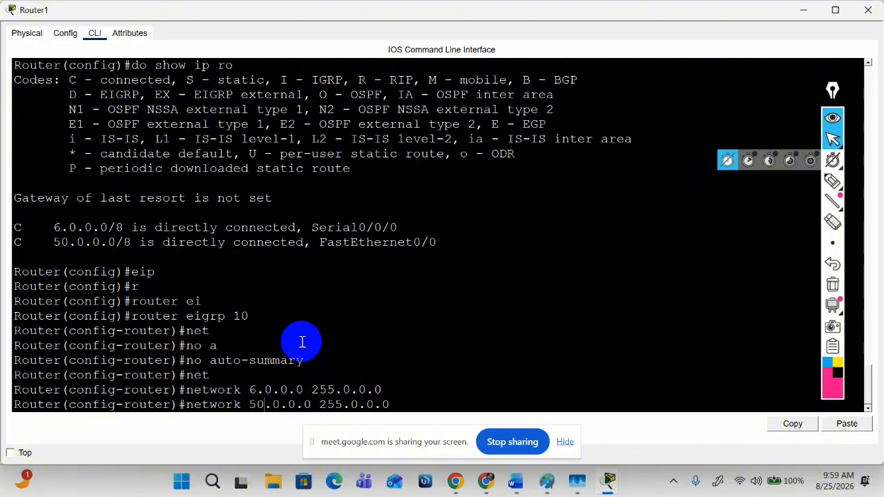
key("Return")
key("Return")
key("Return")
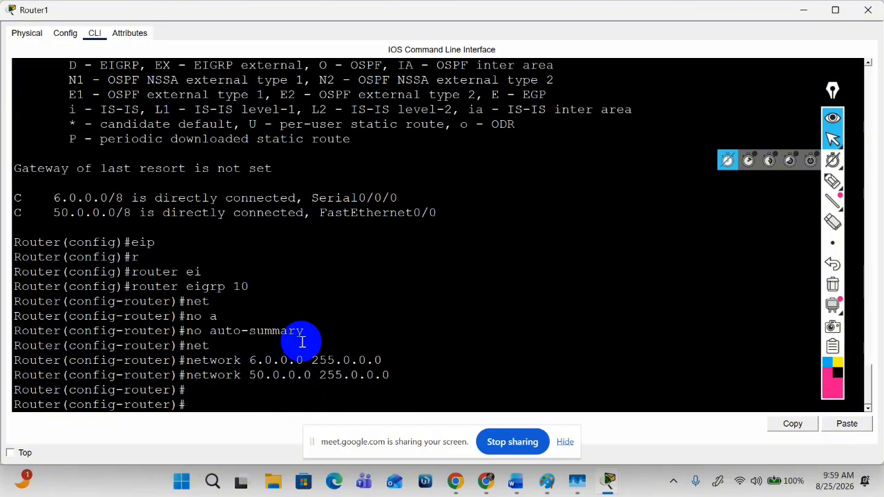
type("exi")
key("Tab")
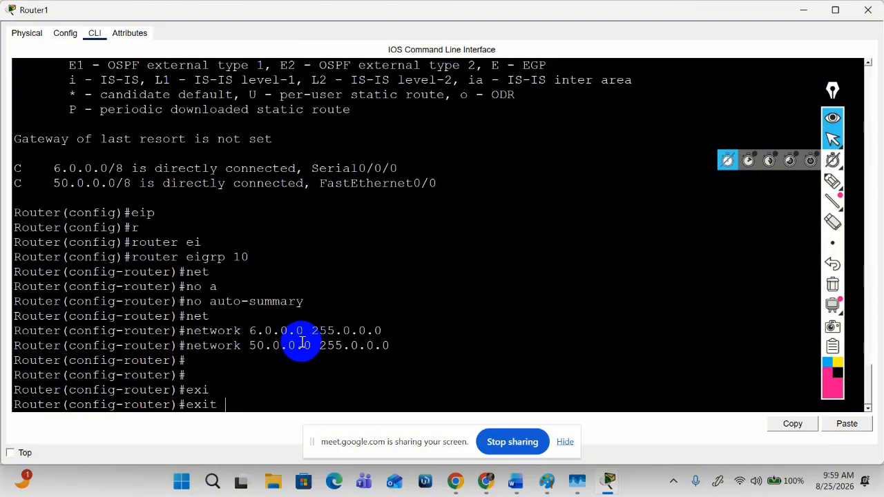
key("Return")
key("Return")
key("Return")
- Switch from Router1 to Router0's command line
left_click(803, 10)
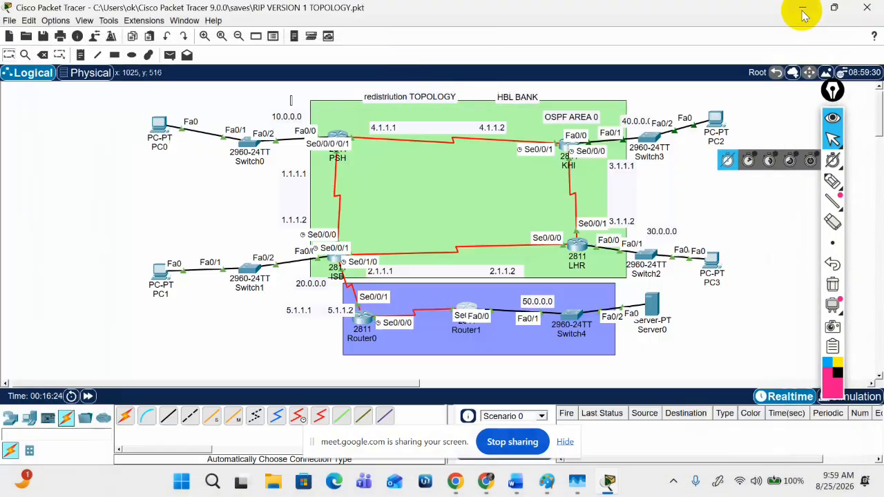
left_click(364, 323)
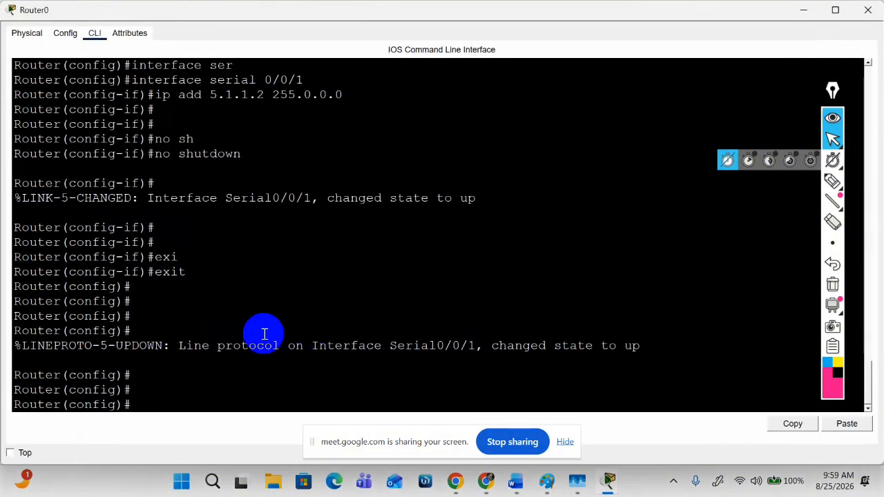
key("Return")
key("Return")
key("Return")
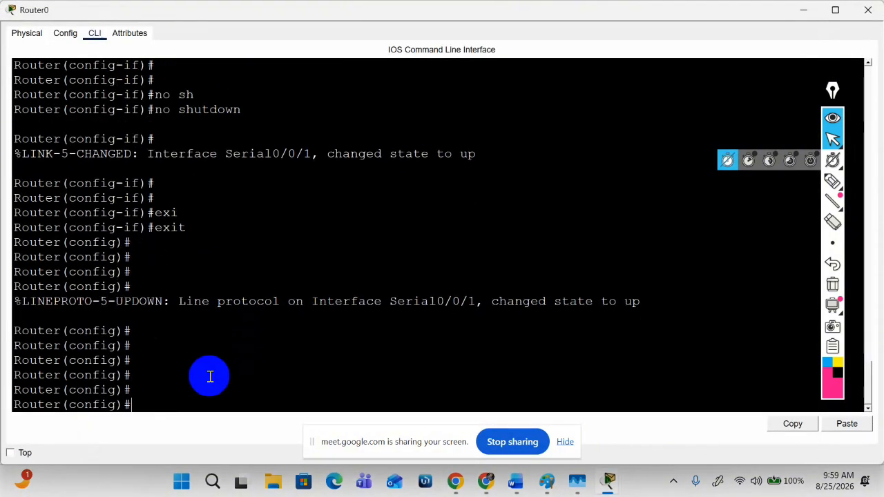
type("eip")
key("BackSpace")
key("BackSpace")
key("BackSpace")
- Enter EIGRP router configuration on Router0 with autonomous system number 10
type("r")
key("Tab")
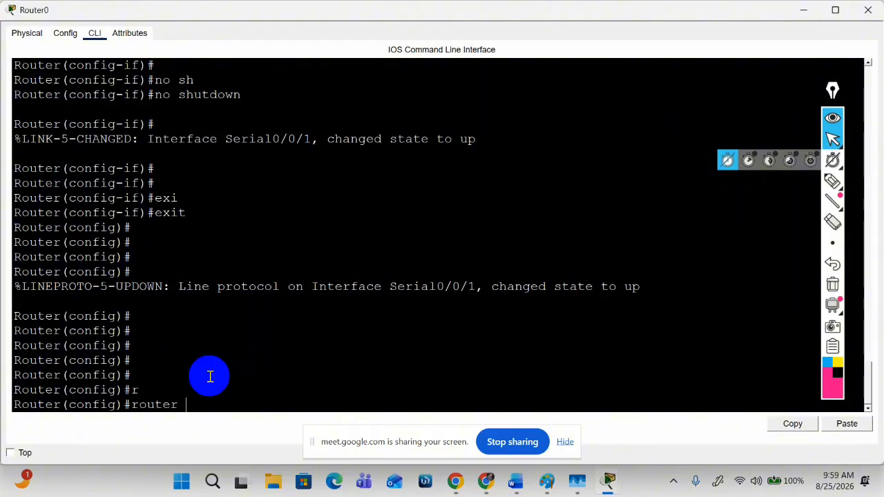
type("ei")
key("Tab")
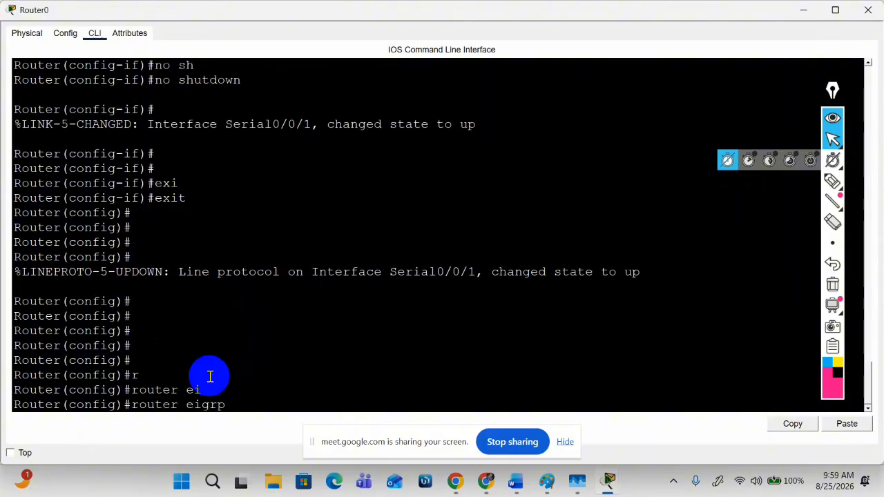
type("10")
key("Return")
key("Return")
key("Return")
- Display Router0's IP routing table from router configuration mode to check its connected networks
type("do s")
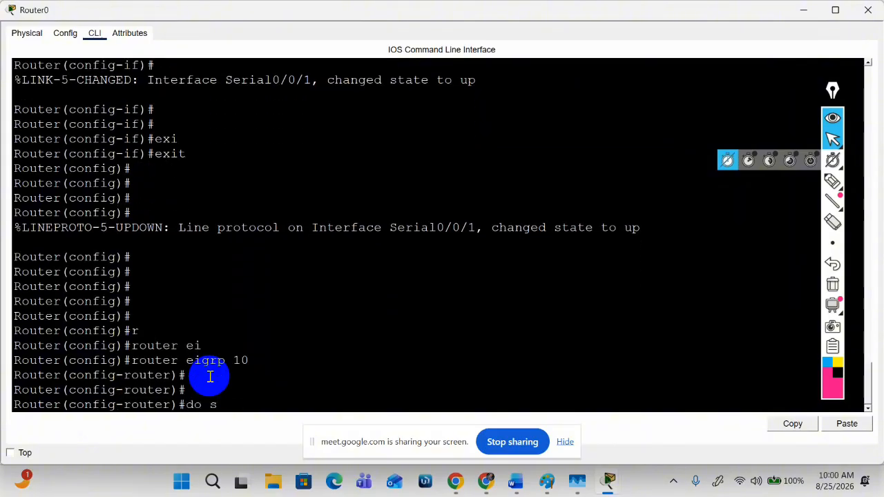
type("how ip ro")
key("Tab")
key("Return")
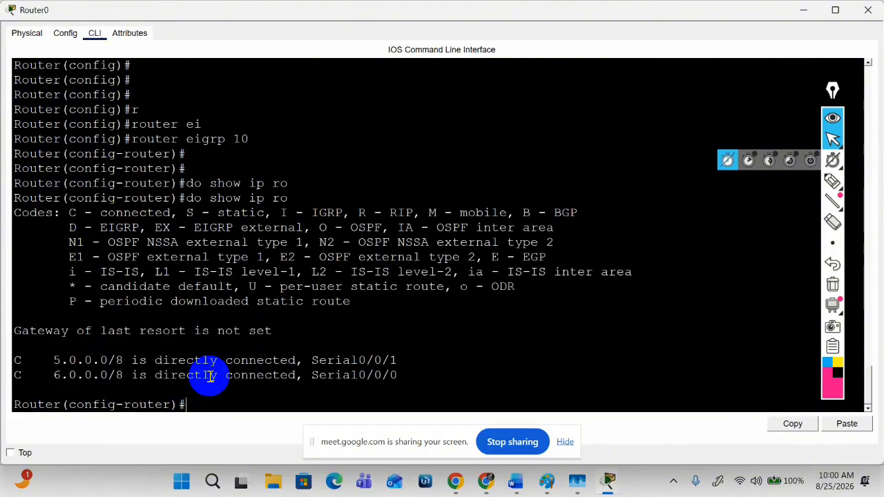
- Advertise network 5.0.0.0 with mask 255.0.0.0 in Router0's EIGRP 10 process
type("net")
key("Tab")
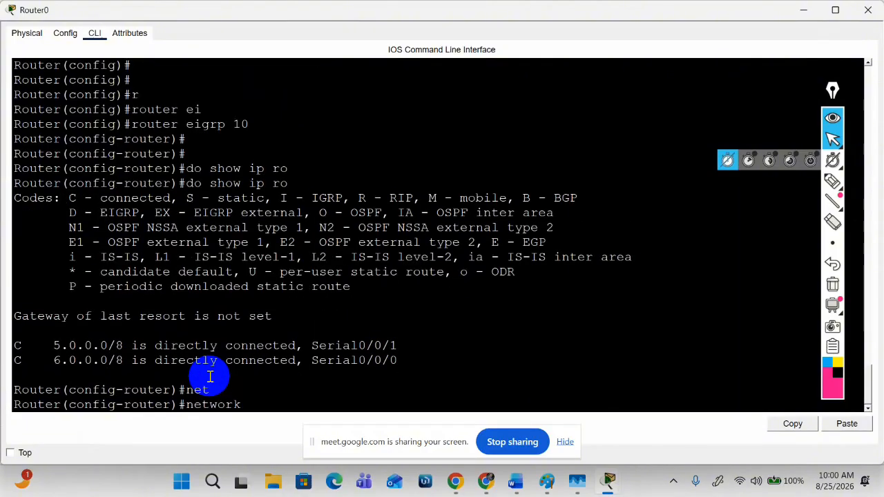
type("5.0.0.0 255.0.0.0")
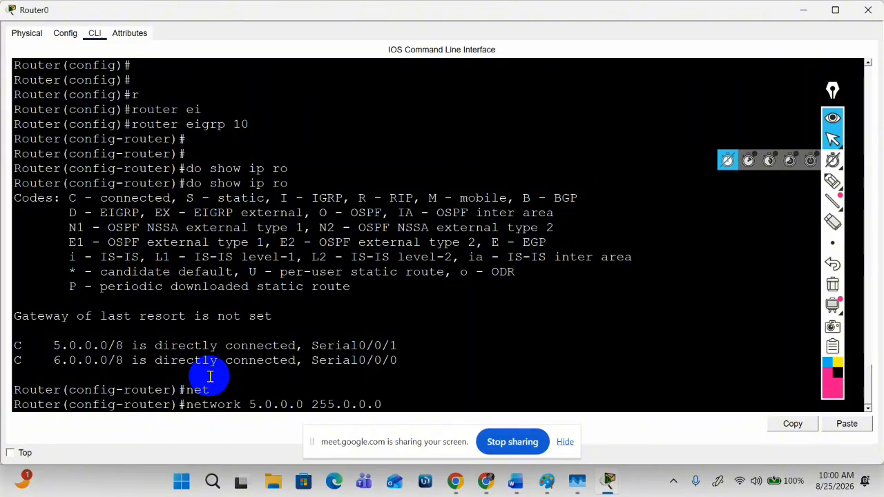
key("Return")
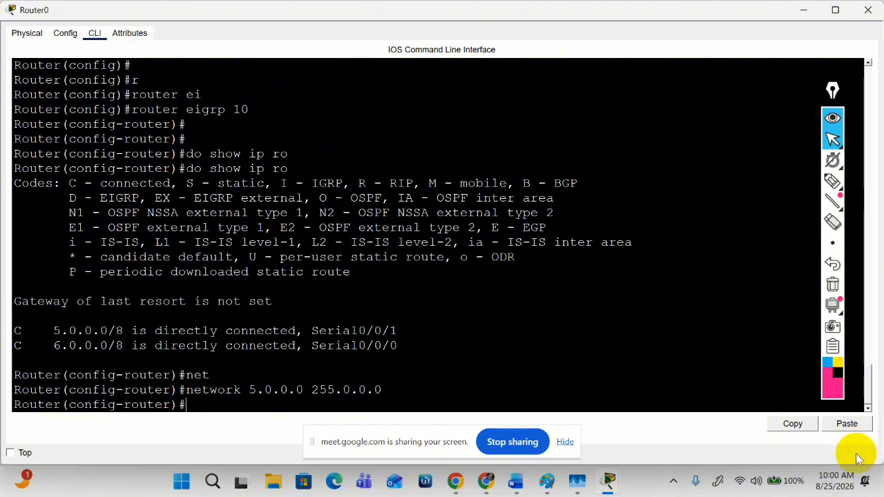
- Advertise network 6.0.0.0 with mask 255.0.0.0 in Router0's EIGRP 10 process
left_click(404, 419)
key("Up")
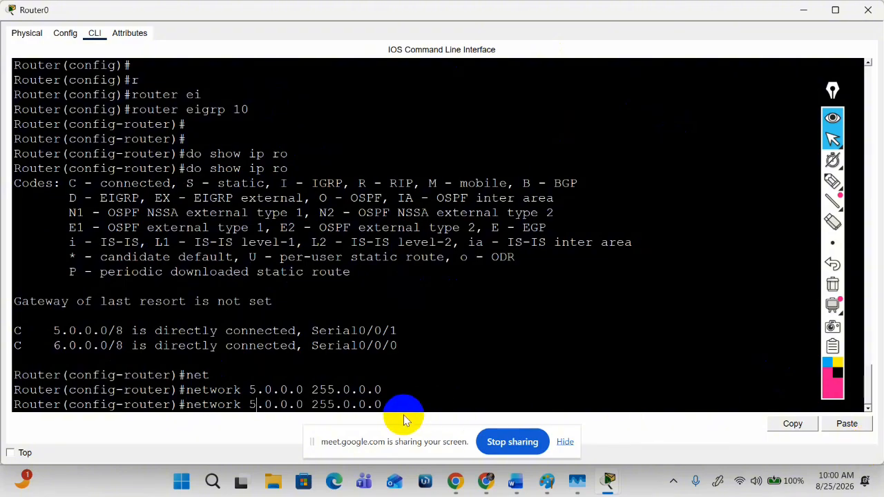
key("BackSpace")
type("6")
key("Return")
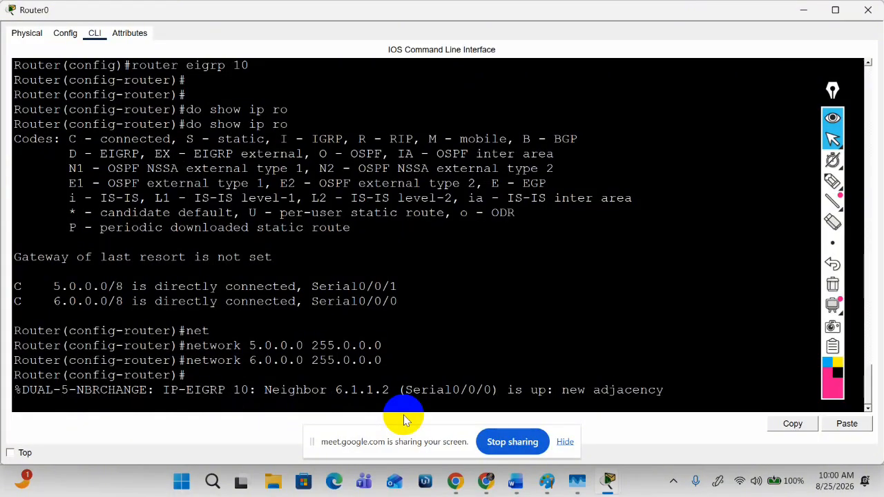
key("Return")
key("Return")
key("Return")
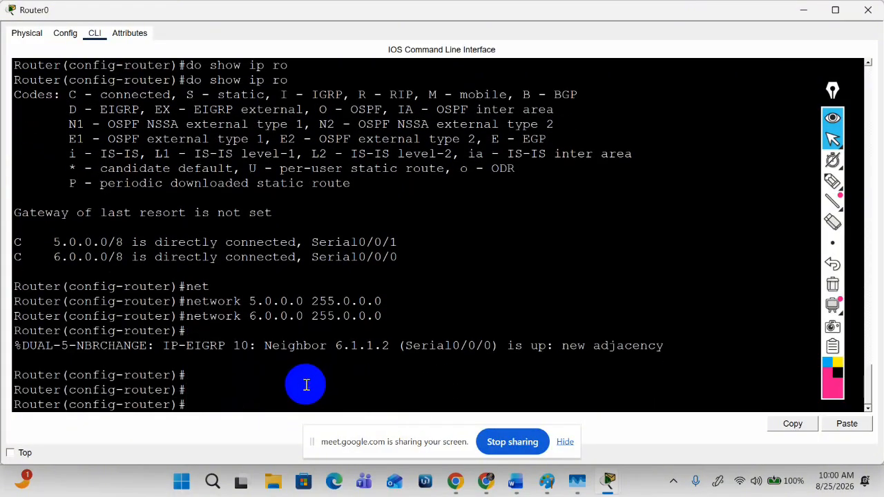
- Disable automatic route summarization for EIGRP 10 on Router0 and exit to global configuration mode
type("no a")
key("Tab")
key("Return")
key("Return")
key("Return")
key("Return")
key("Return")
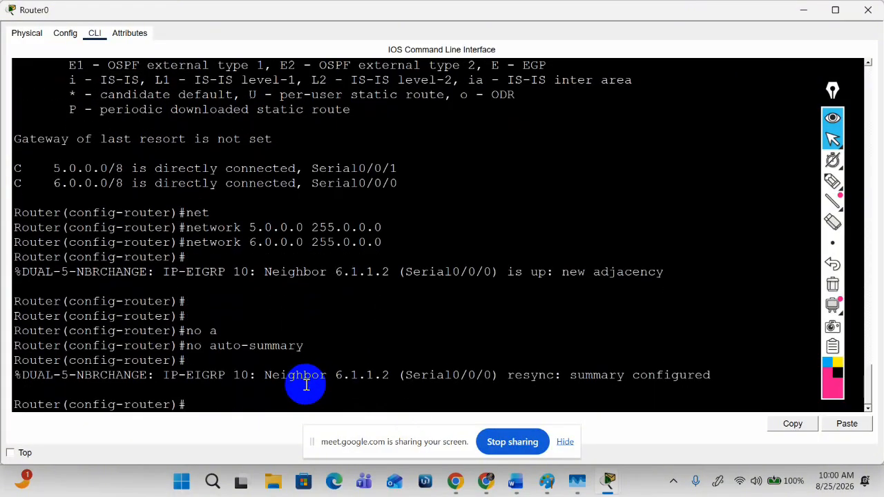
type("exi")
key("Tab")
key("Return")
key("Return")
key("Return")
key("Return")
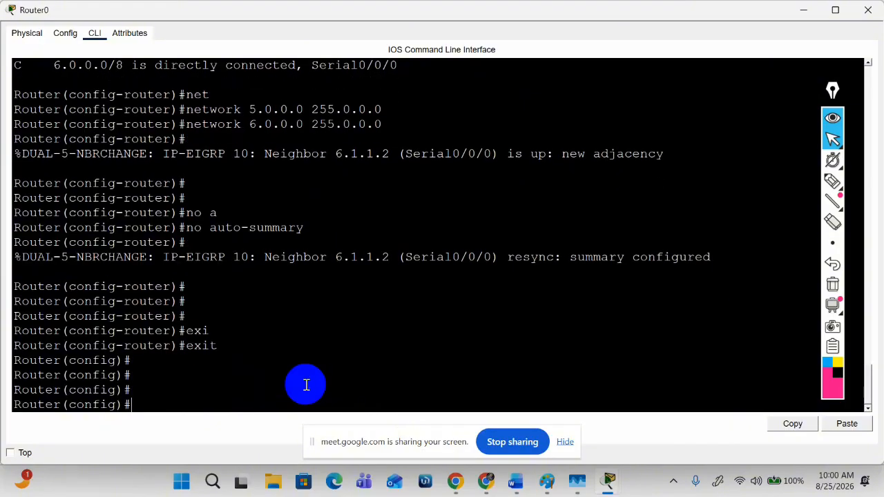
- Switch from Router0 to the ISB router's command line and display its OSPF process details from global configuration mode
left_click(815, 11)
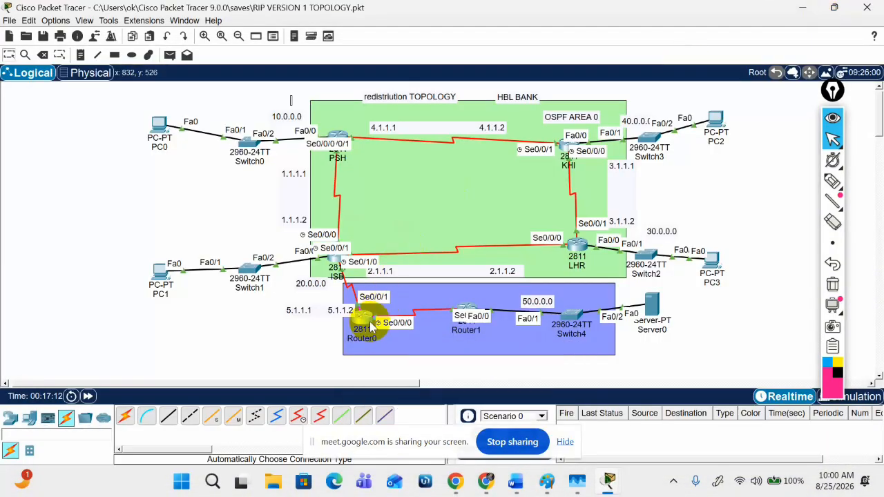
left_click(336, 265)
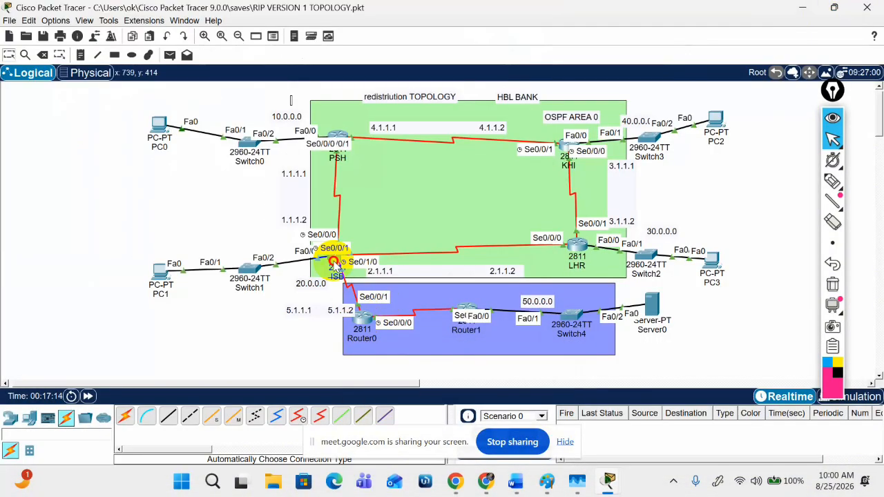
key("Return")
key("Return")
key("Return")
key("Return")
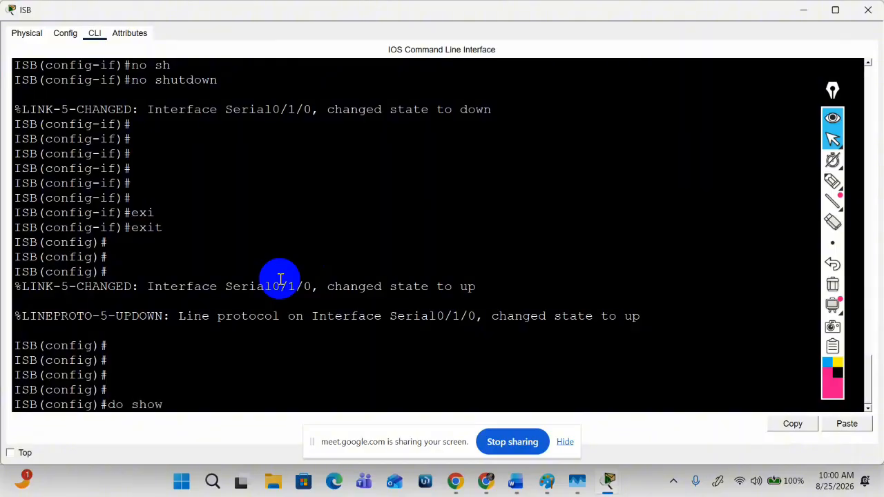
type("do show ip os")
key("Tab")
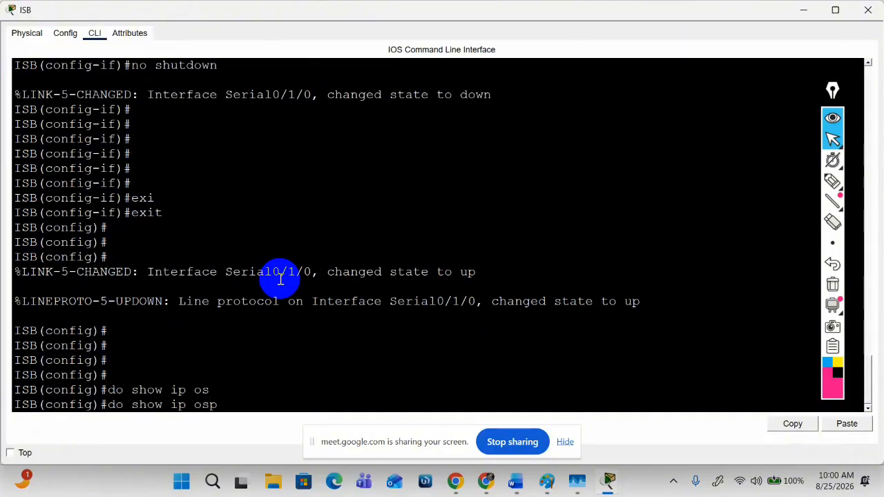
key("Return")
key("Return")
key("Return")
key("Return")
key("Return")
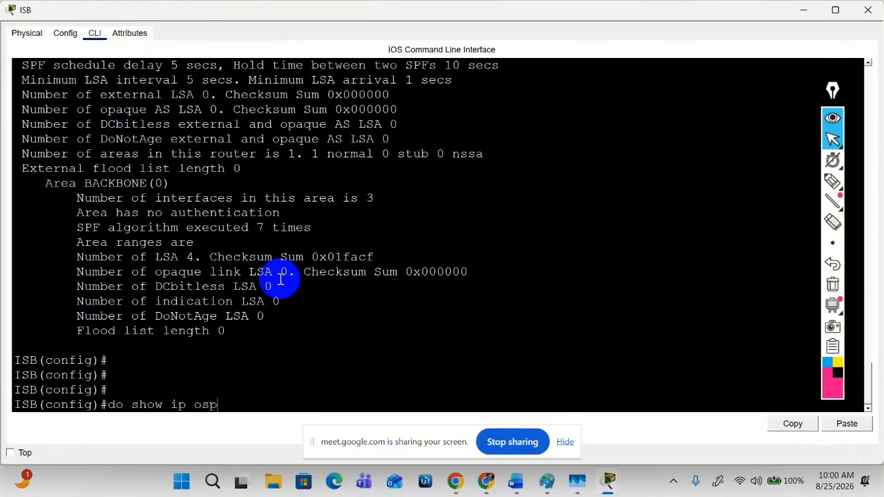
- Try to display ISB's OSPF routes from global configuration mode with do show ip ospf rou
type("do show ip ospf rou")
key("Tab")
key("Return")
key("Return")
key("Return")
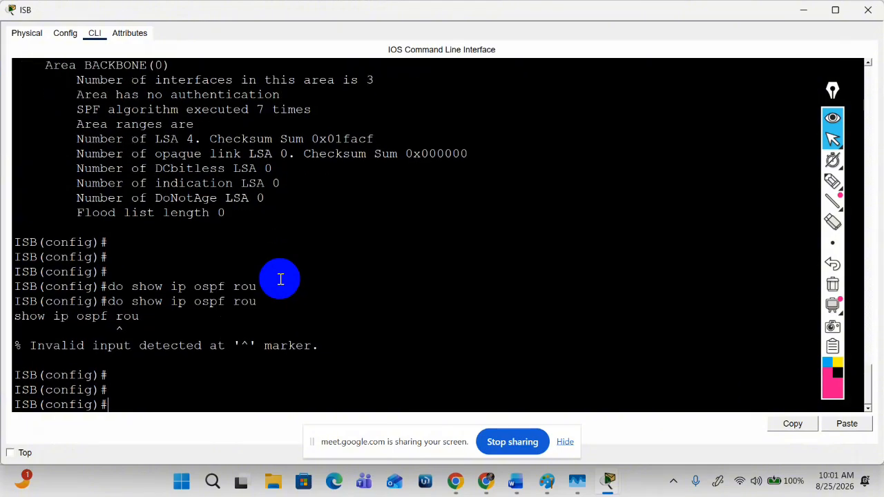
- Exit global configuration mode on ISB to privileged EXEC mode
type("exi")
key("Tab")
key("Return")
key("Return")
key("Return")
key("Return")
key("Return")
key("Return")
- Try to display ISB's OSPF and routing information with do show commands in privileged EXEC mode
type("d")
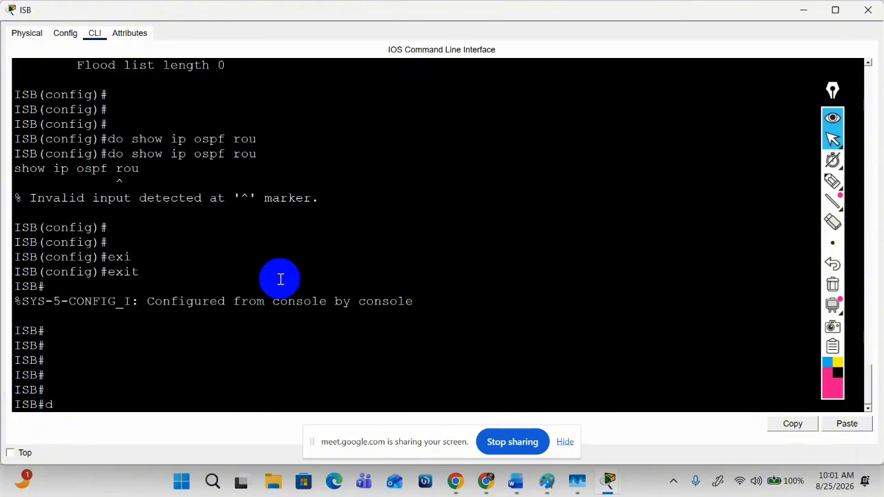
type("o show ip os")
key("Tab")
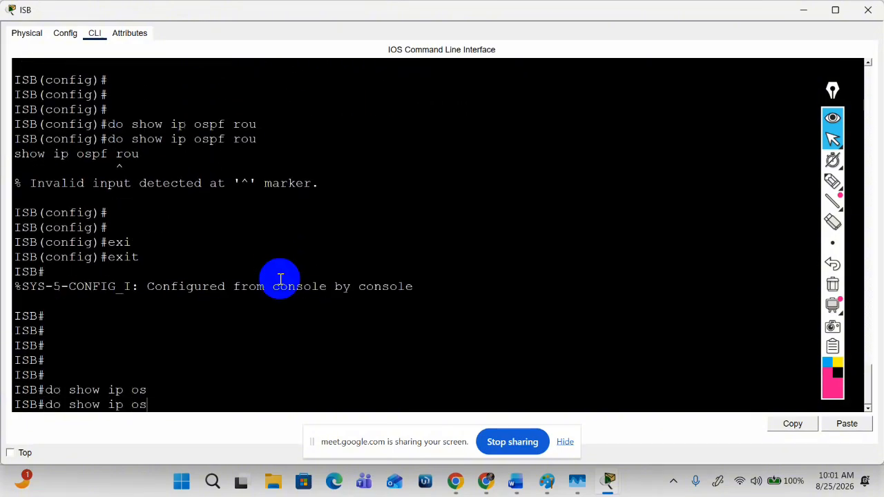
type("p")
key("Tab")
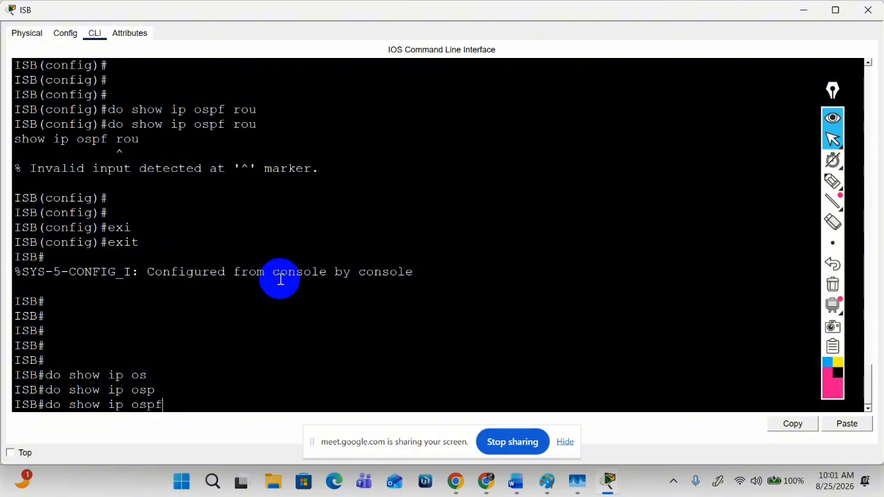
key("Tab")
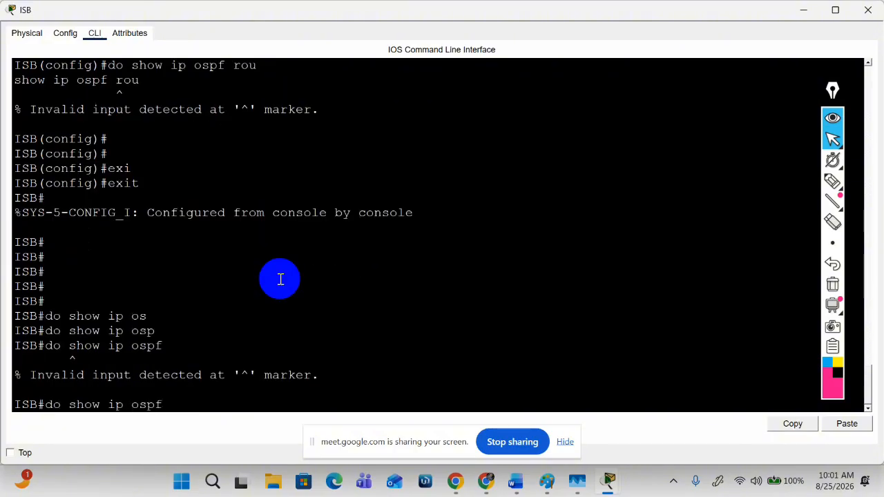
type("rou")
key("Tab")
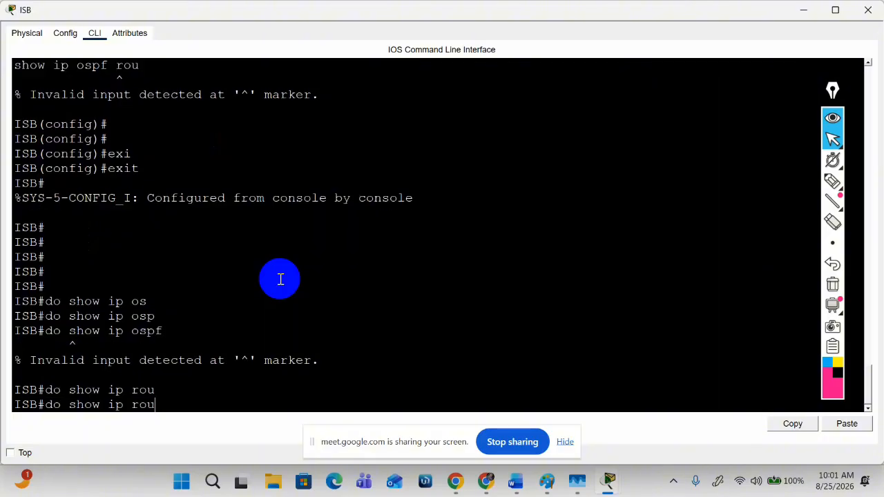
type("t")
key("Tab")
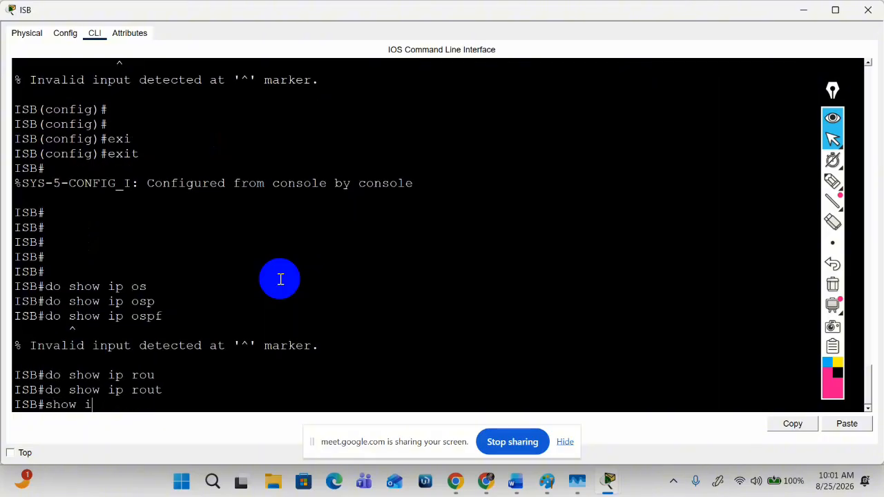
- Display ISB's OSPF process information with show ip ospf in privileged EXEC mode
type("os")
key("Tab")
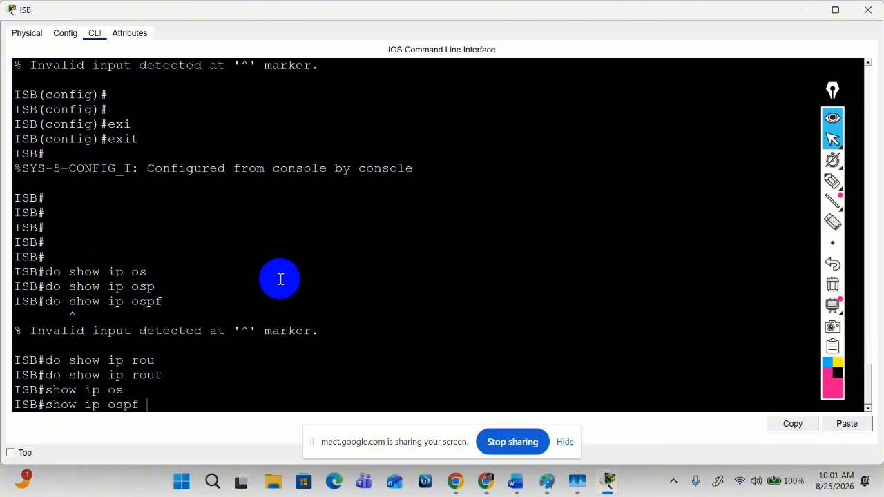
type("ro")
key("Tab")
type("u")
key("Tab")
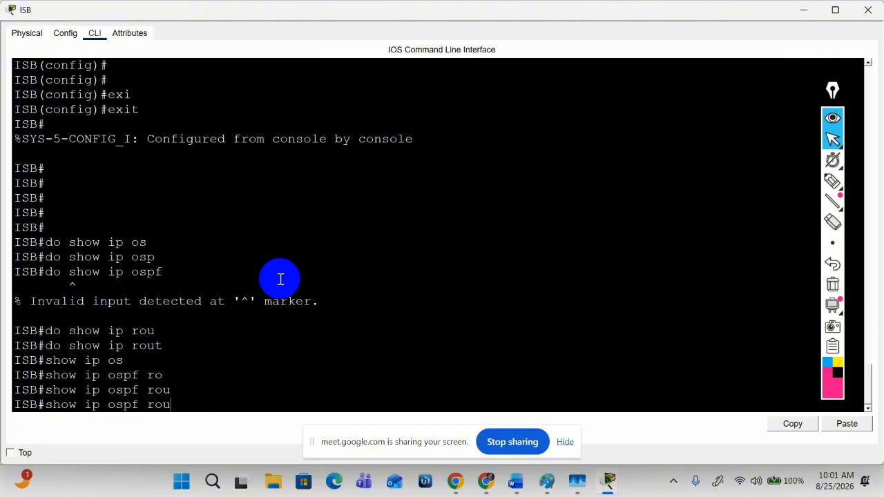
key("Return")
key("Return")
key("Return")
key("Return")
key("Return")
key("Return")
key("Return")
key("Return")
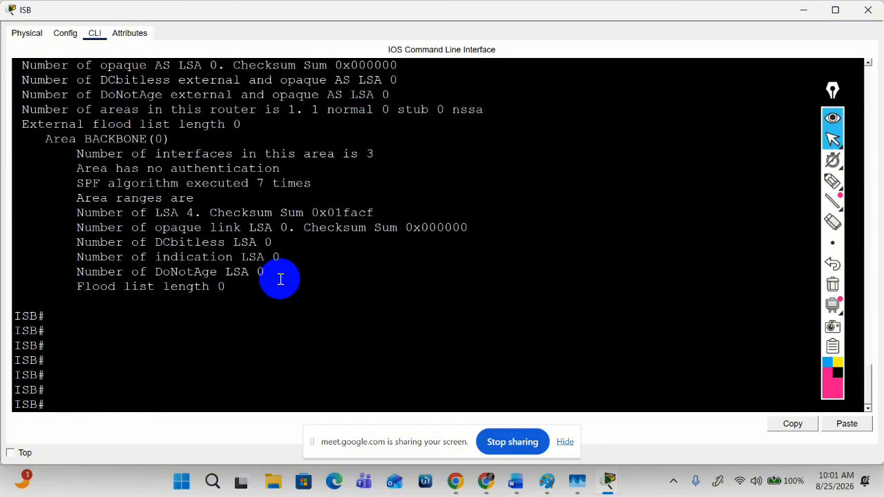
- Display ISB's OSPF neighbor table with show ip ospf neighbor
key("Up")
type("ne")
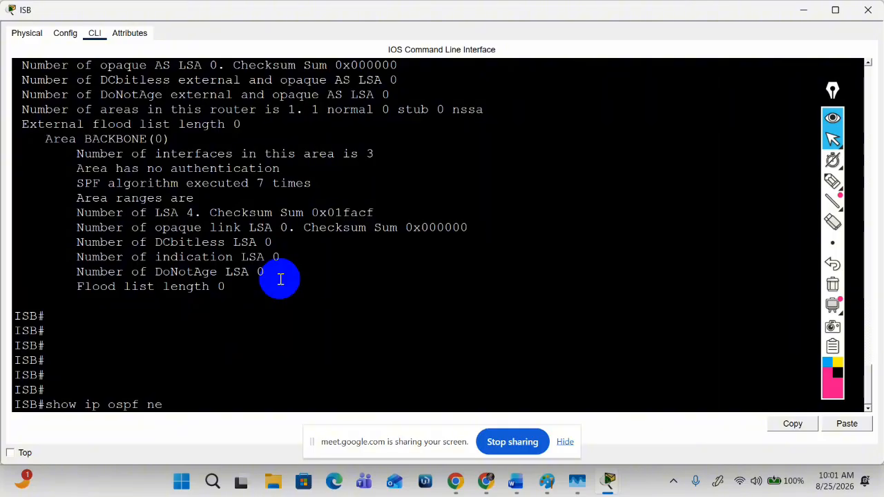
key("Tab")
key("Return")
key("Return")
key("Return")
key("Return")
key("Return")
key("Return")
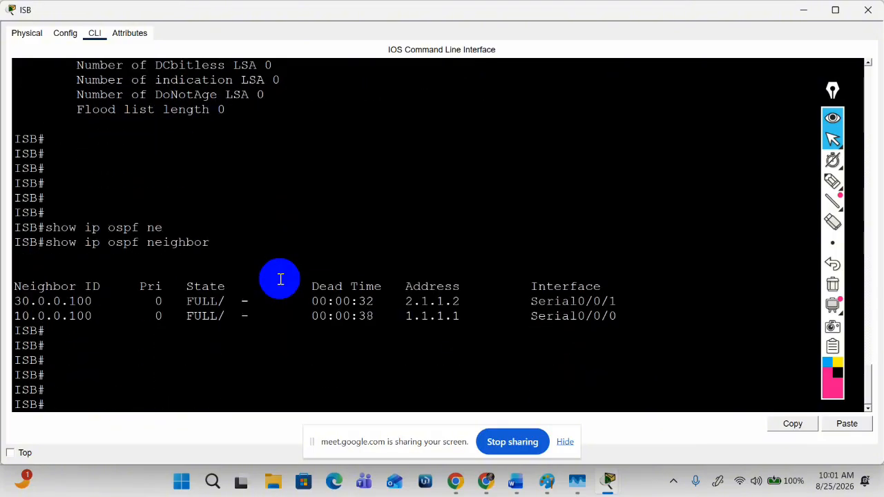
key("Return")
- Display ISB's IP routing table with show ip route
key("Up")
key("BackSpace")
key("BackSpace")
key("BackSpace")
key("BackSpace")
key("BackSpace")
key("BackSpace")
key("BackSpace")
key("BackSpace")
key("BackSpace")
key("BackSpace")
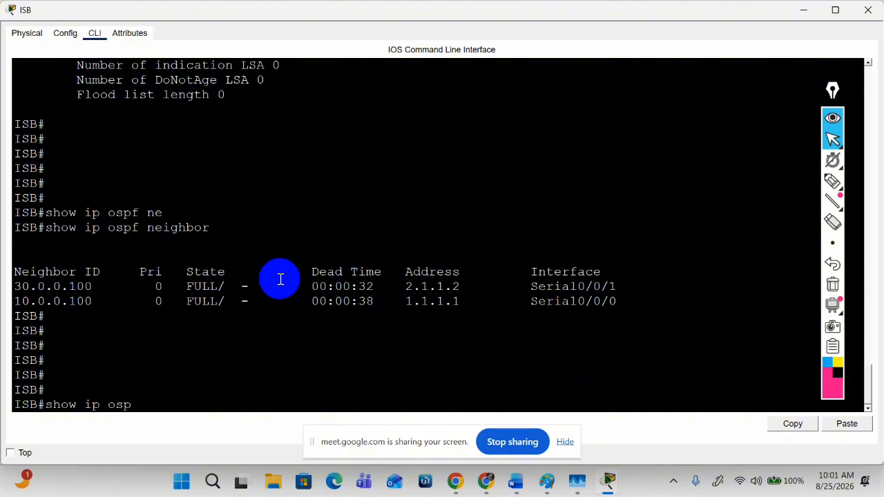
type("rou")
key("Tab")
key("Return")
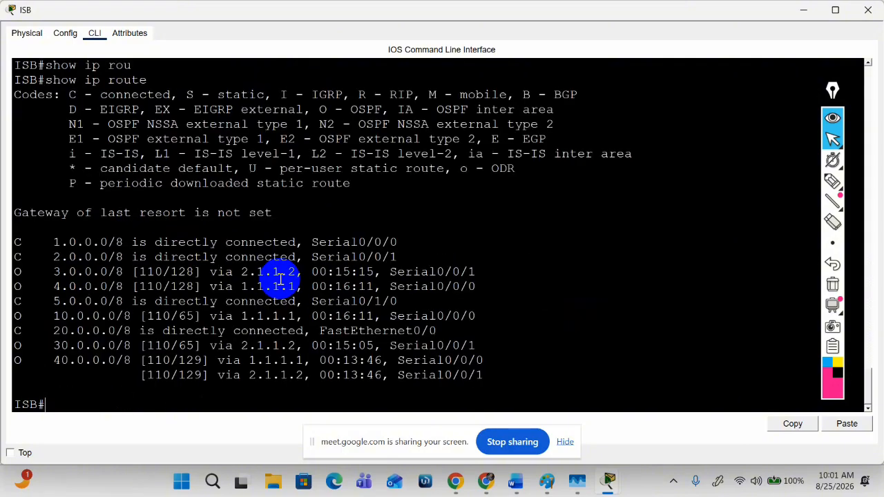
- Highlight the OSPF-learned routes in ISB's routing table to examine them, and return to the prompt
left_click_drag(20, 277, 68, 286)
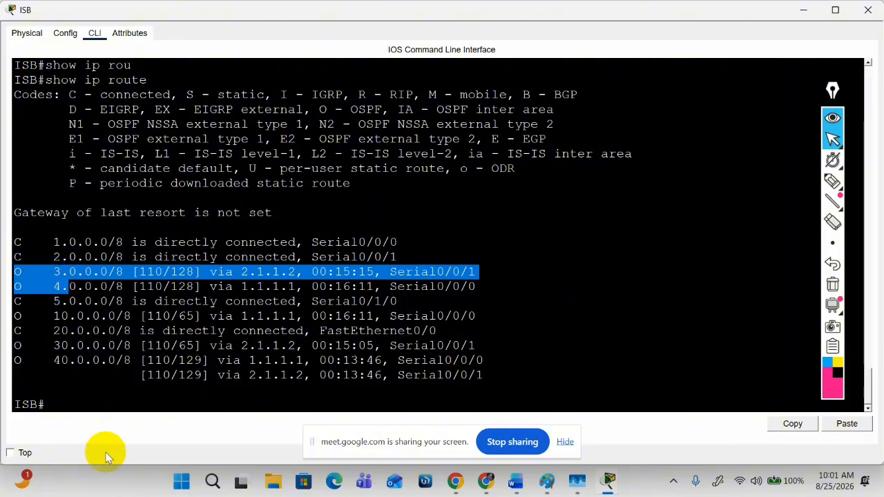
left_click_drag(22, 317, 264, 376)
left_click(204, 399)
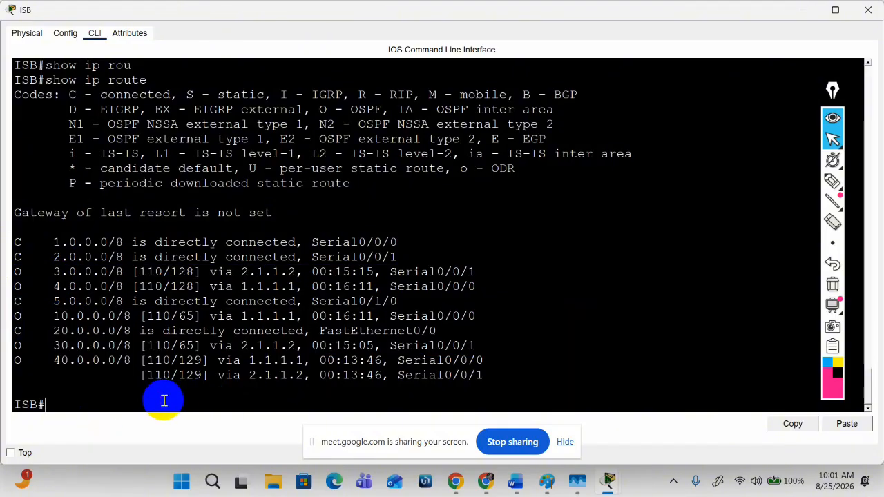
key("Return")
key("Return")
key("Return")
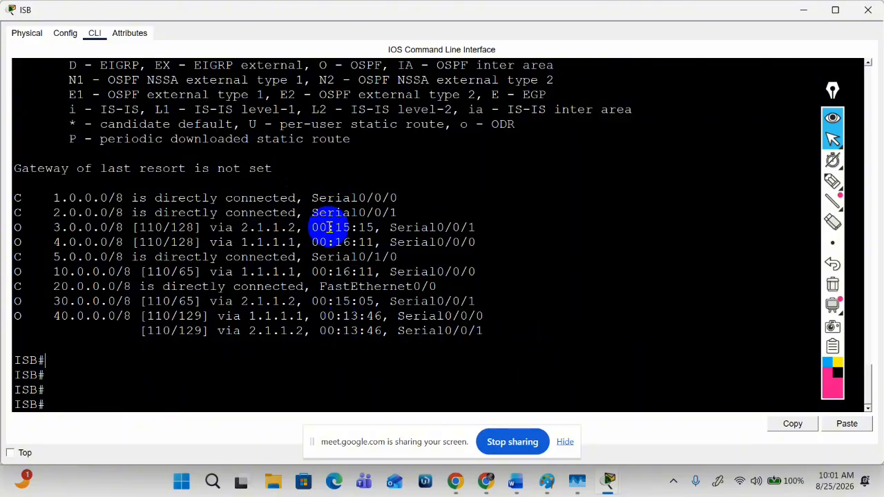
- Exit ISB's privileged EXEC session to log out of the console
type("exit")
key("Return")
key("Return")
key("Return")
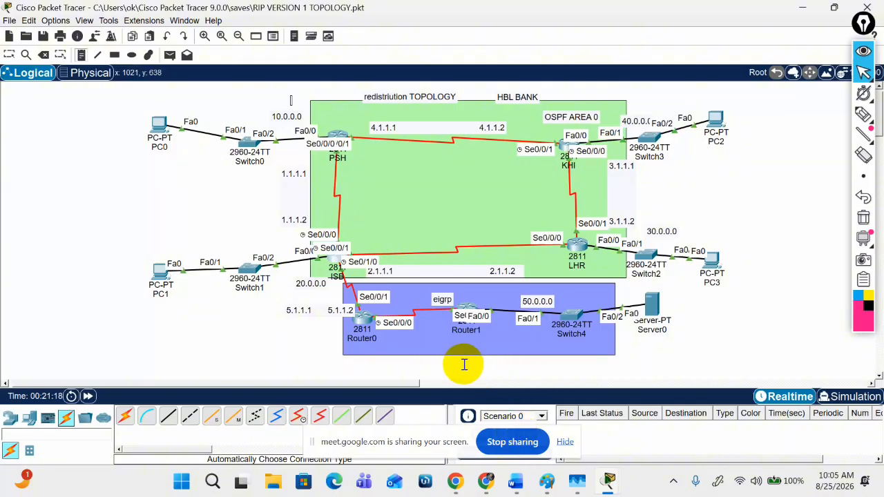
- Add the note "meezan bank" below the blue EIGRP area of the topology
type("meezan bank")
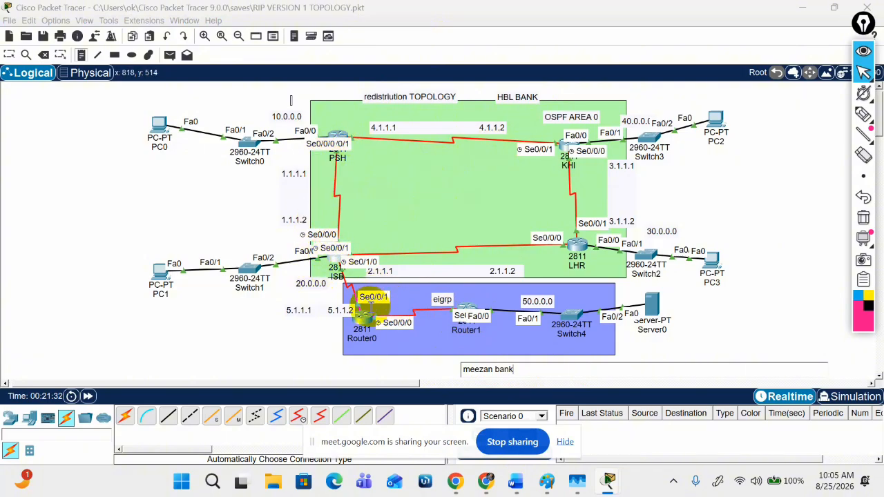
left_click(68, 183)
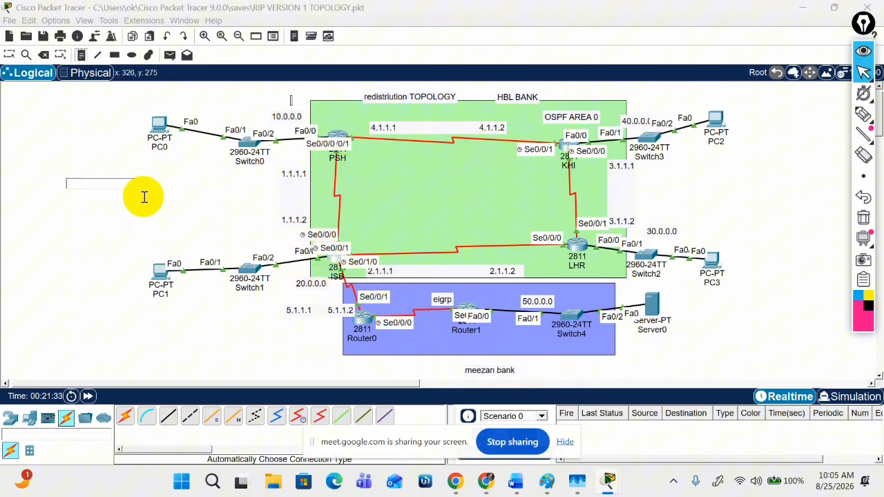
left_click(204, 208)
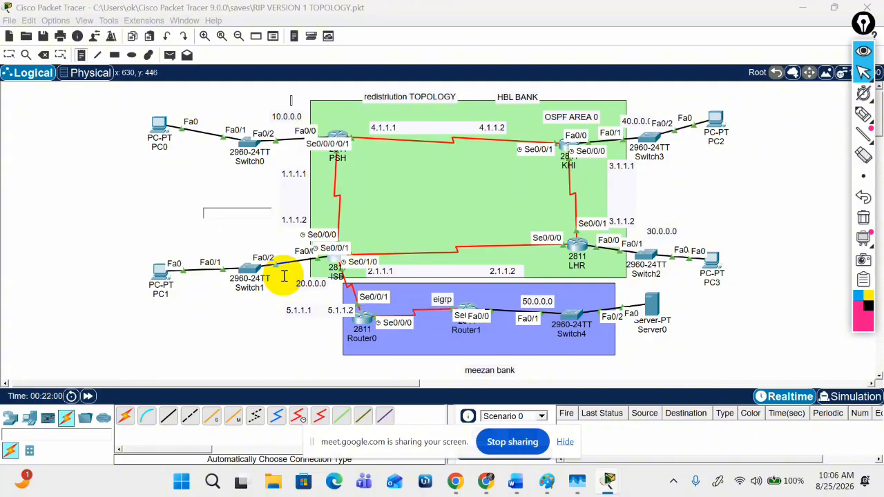
- Handwrite "ASBR" with short, underlined routing protocol abbreviations in the empty space between PC0 and PC1
left_click(863, 115)
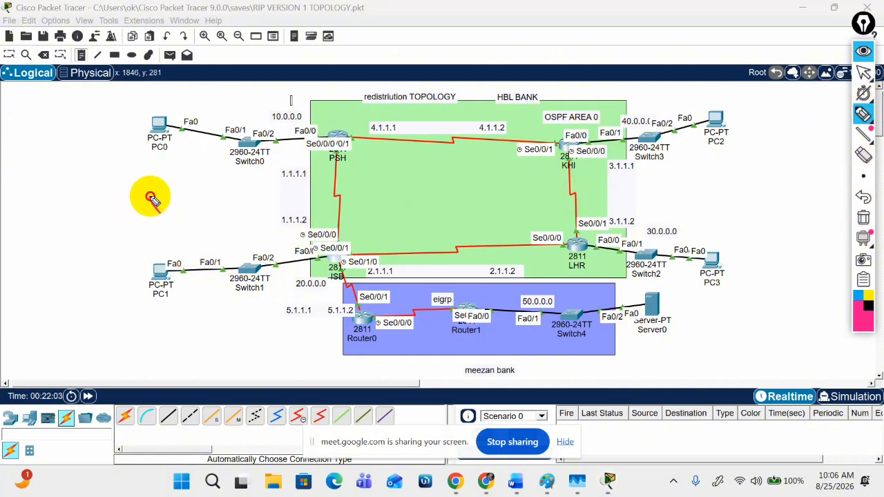
mouse_move(152, 209)
left_mouse_down()
mouse_move(160, 192)
mouse_move(168, 217)
mouse_move(178, 174)
mouse_move(191, 178)
mouse_move(177, 207)
mouse_move(181, 185)
mouse_move(219, 228)
left_mouse_up()
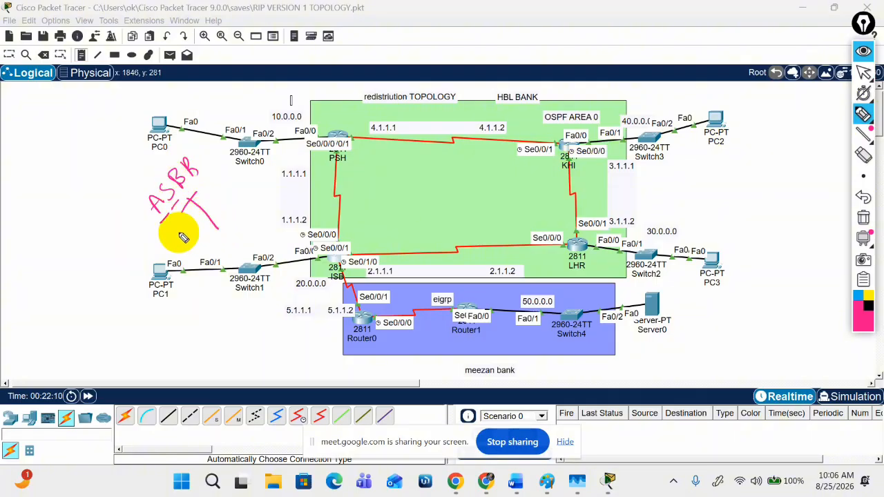
left_click_drag(163, 240, 178, 232)
mouse_move(175, 225)
left_mouse_down()
mouse_move(192, 215)
mouse_move(188, 246)
left_mouse_up()
left_click_drag(183, 239, 192, 242)
left_click_drag(195, 230, 200, 228)
left_click_drag(207, 193, 207, 193)
left_click_drag(217, 179, 222, 177)
left_click_drag(224, 174, 230, 169)
left_click_drag(217, 210, 229, 192)
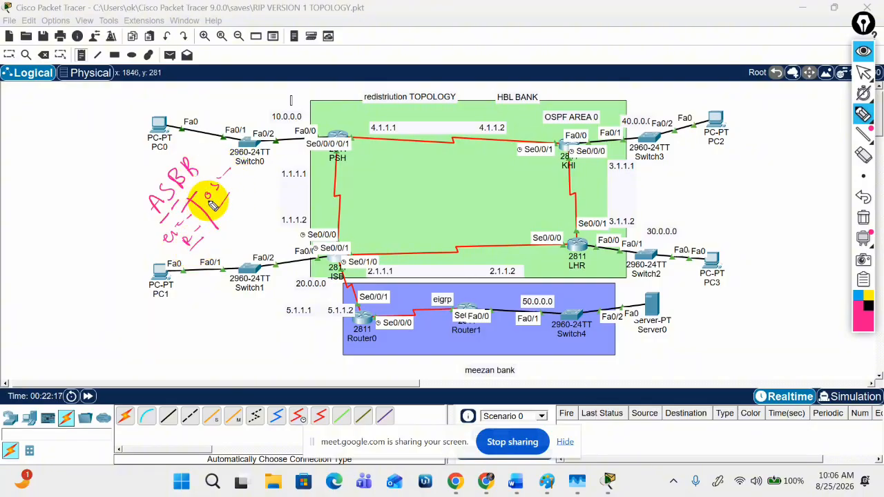
- Circle the ISB router, mark it with an arrow and handwritten "ASBR", and return to the normal pointer
mouse_move(352, 248)
left_mouse_down()
mouse_move(339, 241)
mouse_move(332, 256)
mouse_move(381, 223)
mouse_move(403, 181)
mouse_move(431, 158)
mouse_move(404, 202)
left_mouse_up()
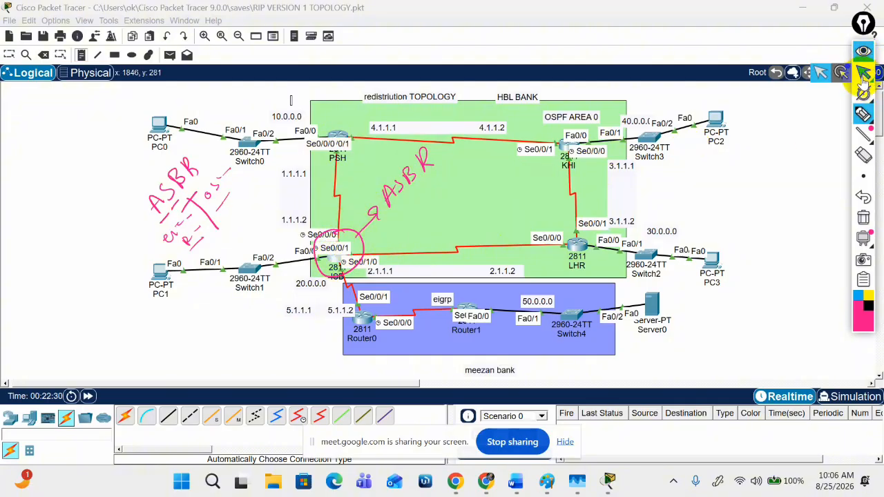
left_click(863, 73)
left_click(863, 217)
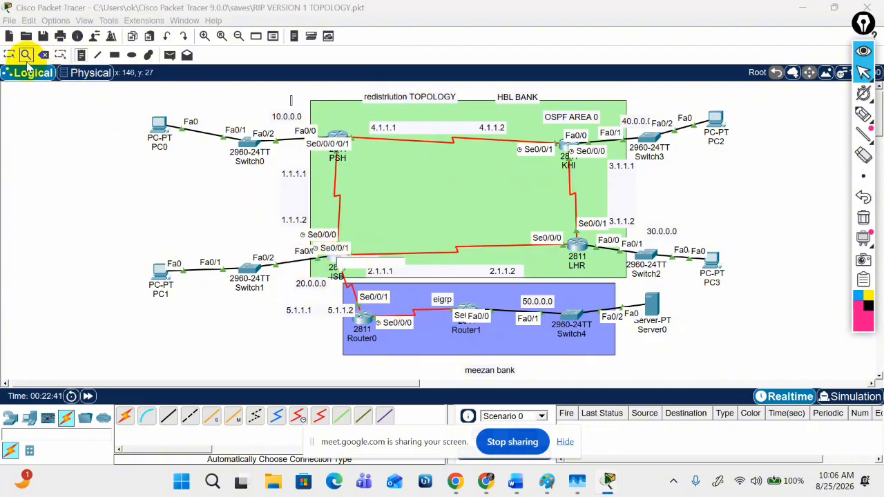
- Open the ISB router's command line at the user EXEC prompt and clear all pen annotations from the screen
left_click(335, 259)
type("'")
key("Return")
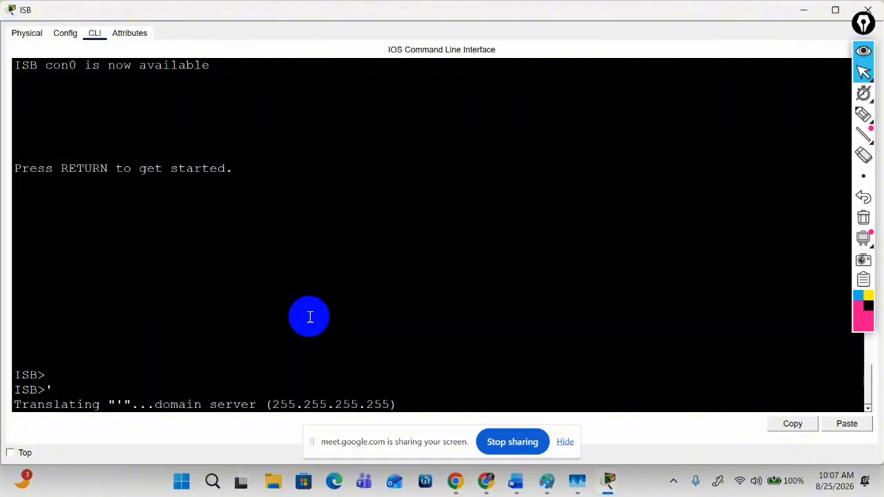
key("Return")
key("Return")
key("Return")
key("Return")
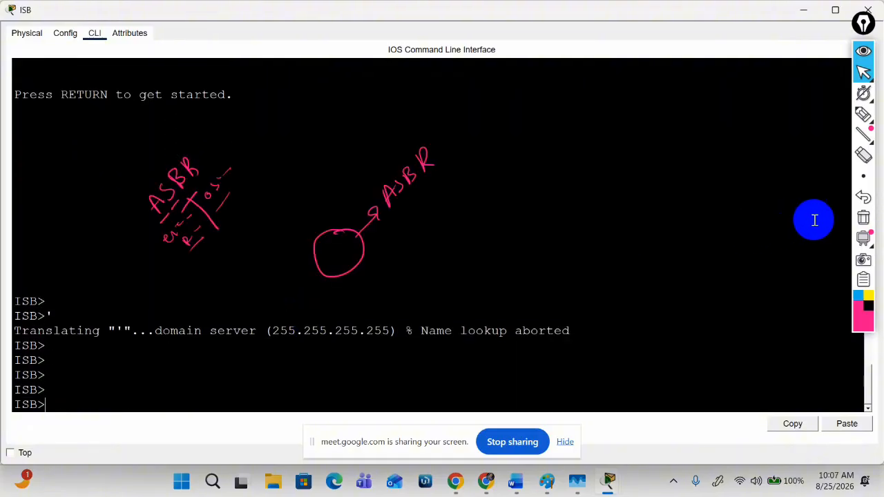
left_click(864, 218)
- Enter privileged EXEC mode on ISB with the en command
key("Return")
key("Return")
key("Return")
type("e")
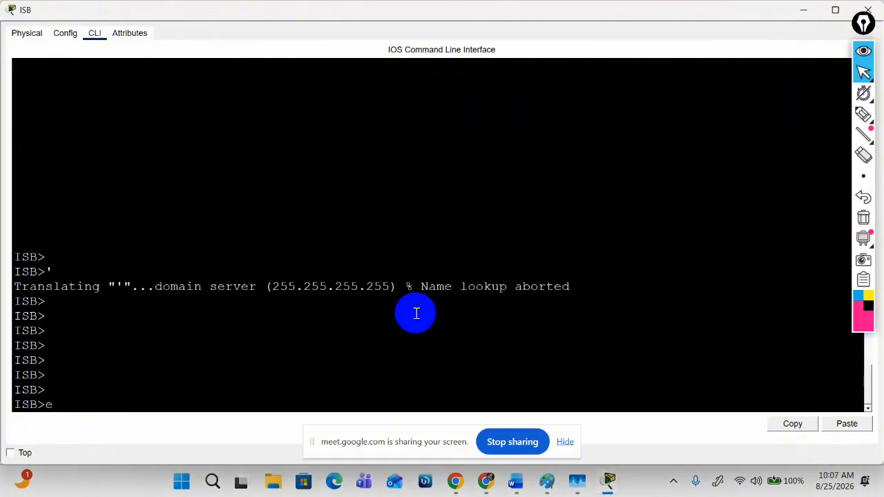
type("n")
key("Return")
key("Return")
key("Return")
key("Return")
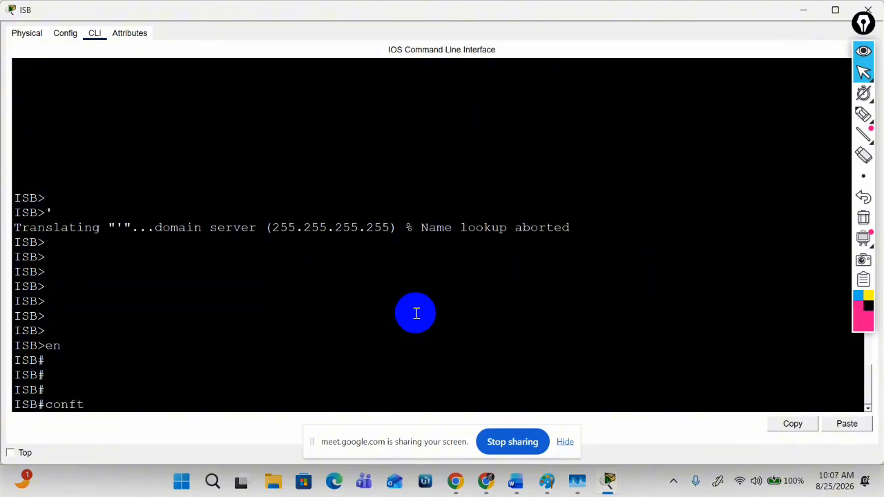
- Enter global configuration mode on ISB with conf t, aborting the mistyped conft lookup
type("conft")
key("Return")
key("ctrl+shift+6")
key("Return")
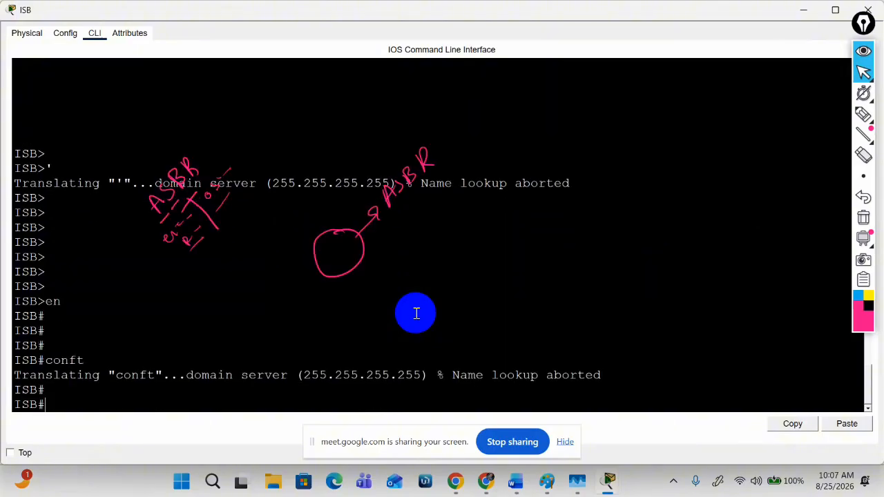
type("conf t")
key("Return")
key("Return")
key("Return")
- Start EIGRP process 10 on ISB with router eigrp 10, checking ISB's place in the topology along the way
type("ei")
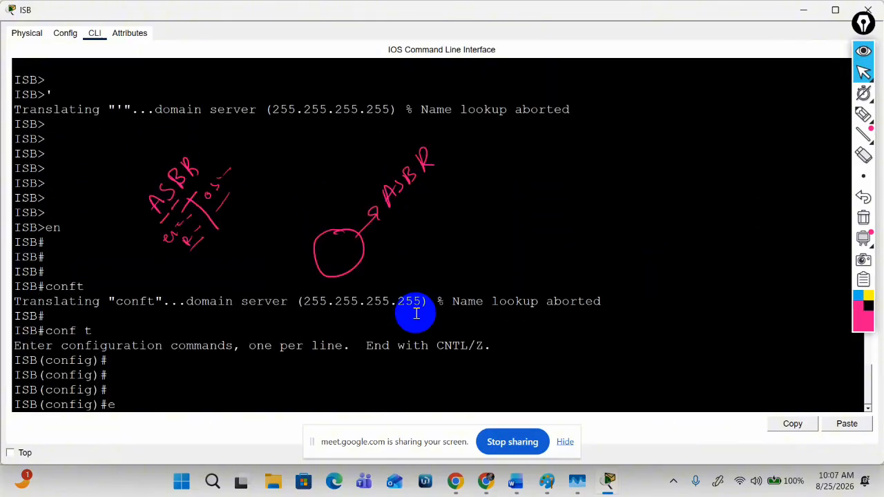
key("Tab")
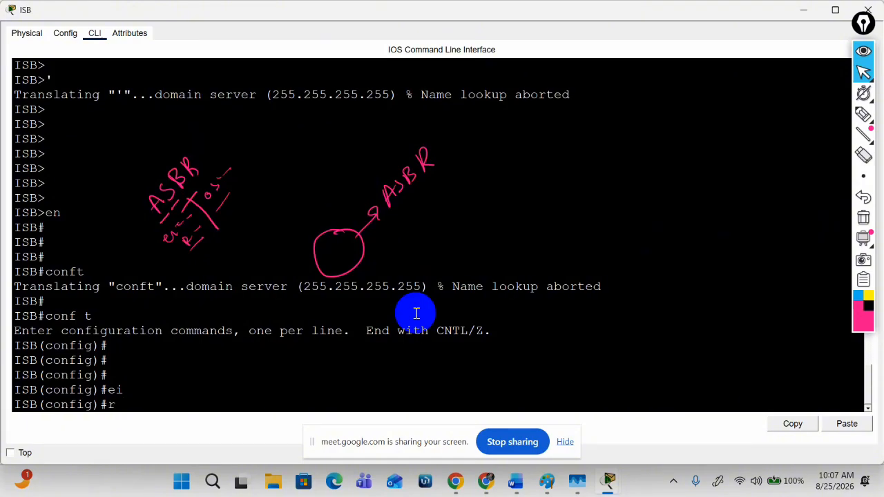
type("r")
key("Tab")
type("outer")
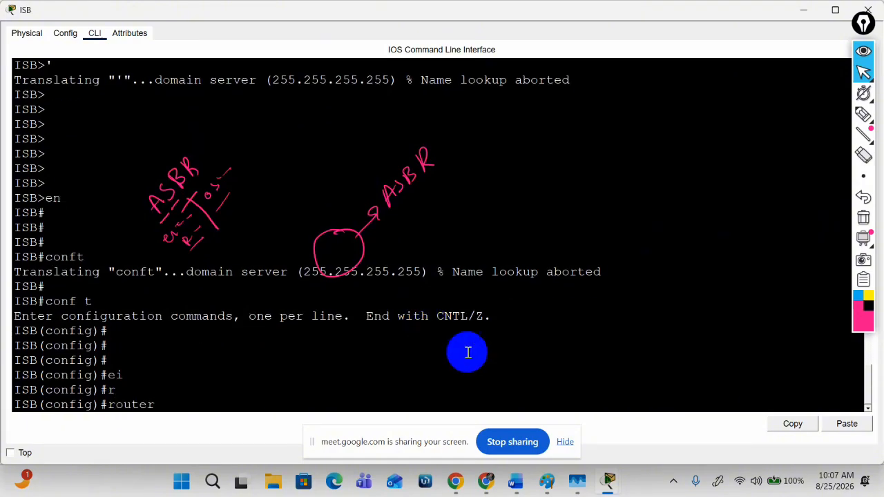
mouse_move(455, 477)
left_click(436, 457)
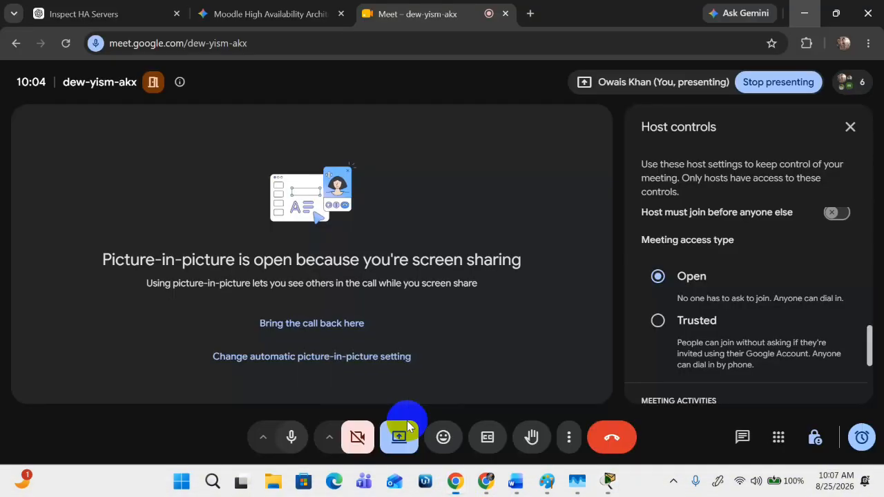
left_click(812, 13)
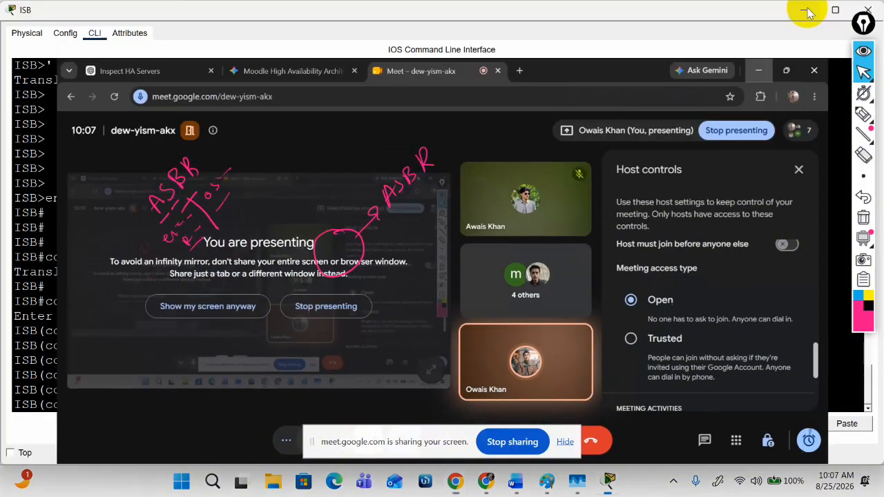
type("ei")
key("Tab")
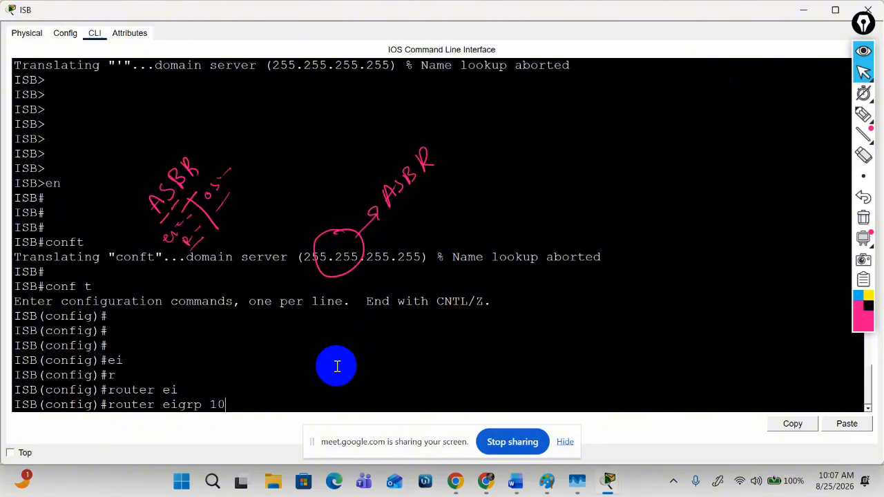
left_click(806, 11)
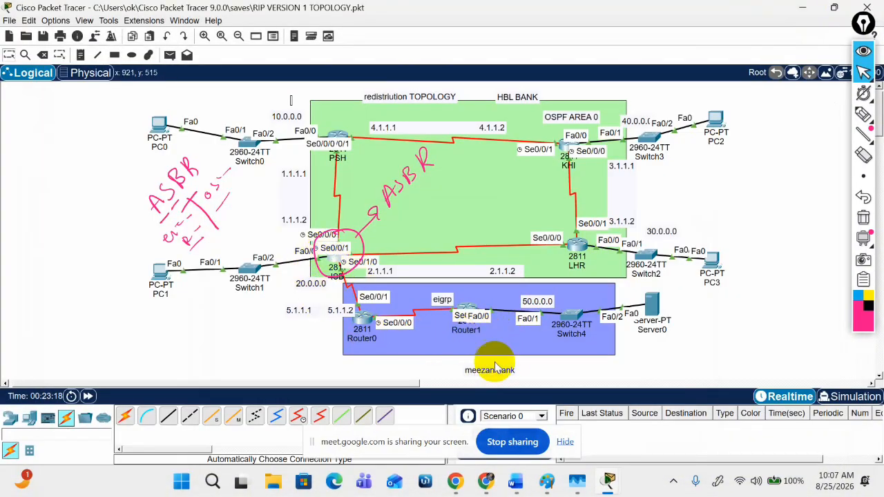
mouse_move(608, 481)
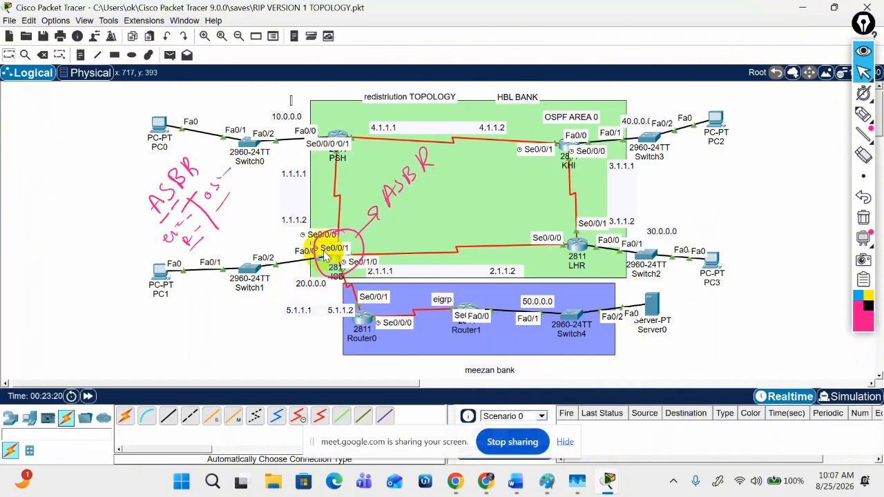
left_click(332, 265)
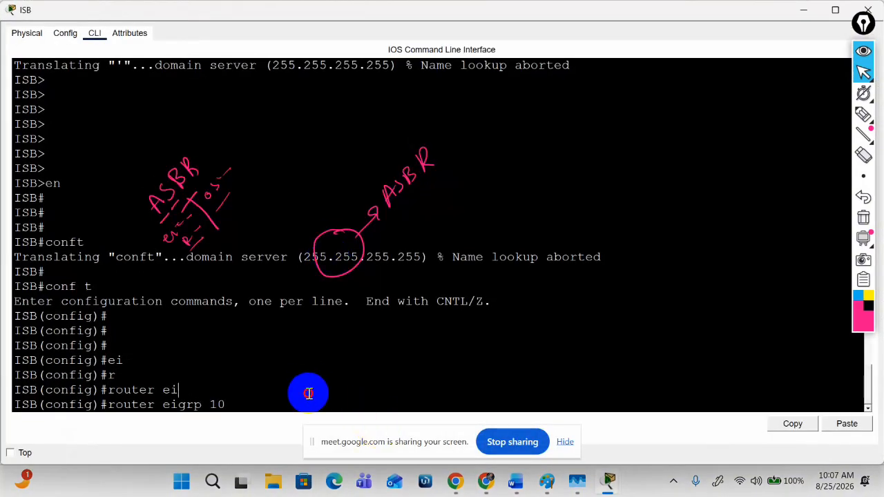
key("Return")
key("Return")
key("Return")
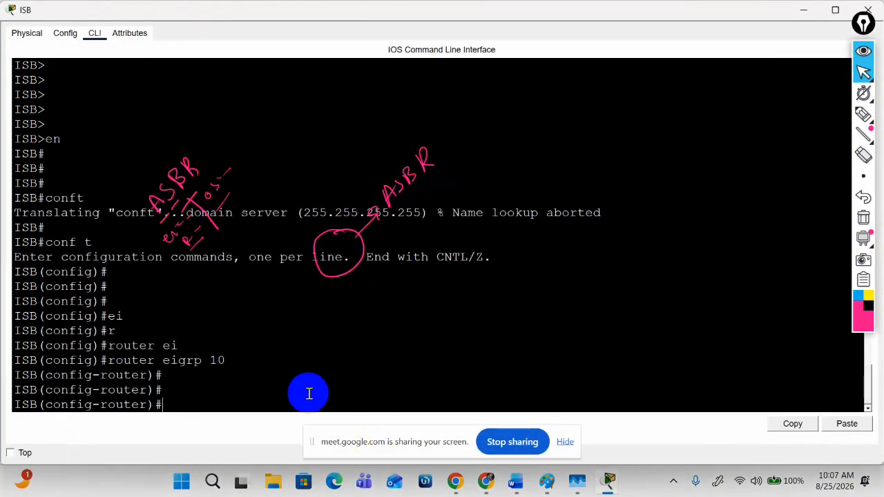
- Disable automatic route summarization for ISB's EIGRP process with no auto-summary
type("no a")
key("Tab")
key("Return")
key("Return")
key("Return")
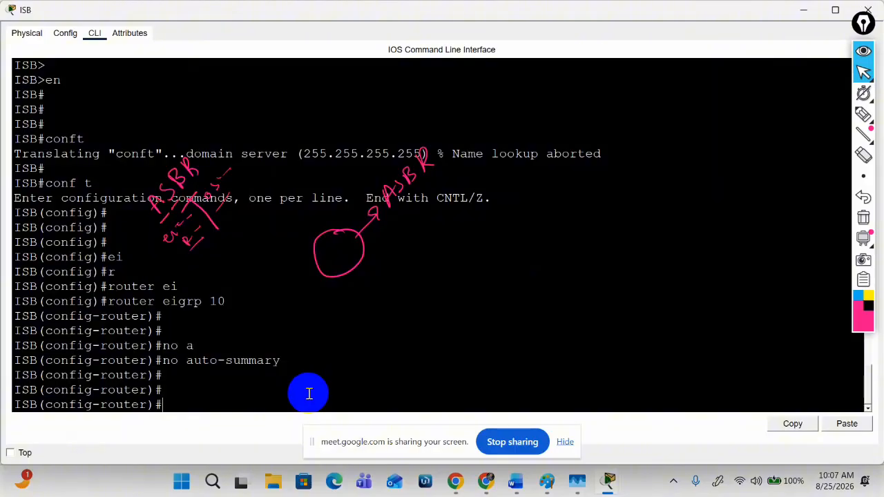
- Advertise network 5.0.0.0 255.0.0.0 in ISB's EIGRP process, checking the link to Router0 in the topology
type("net")
key("Tab")
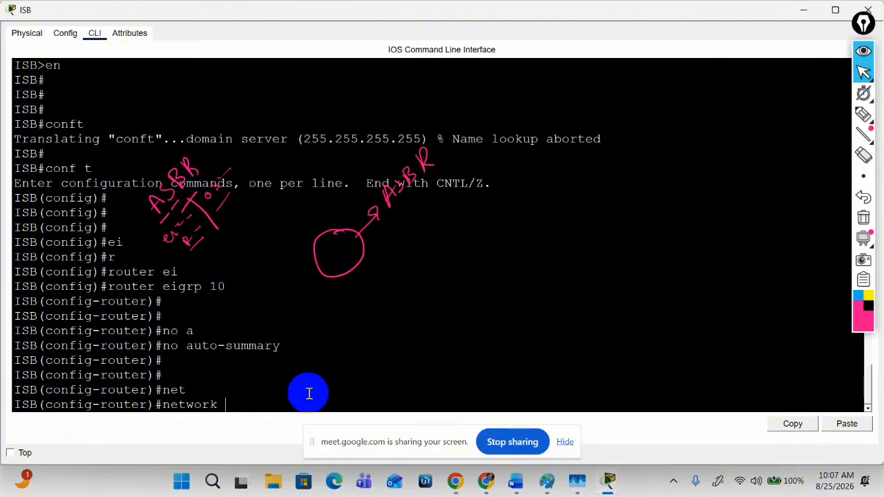
left_click(801, 10)
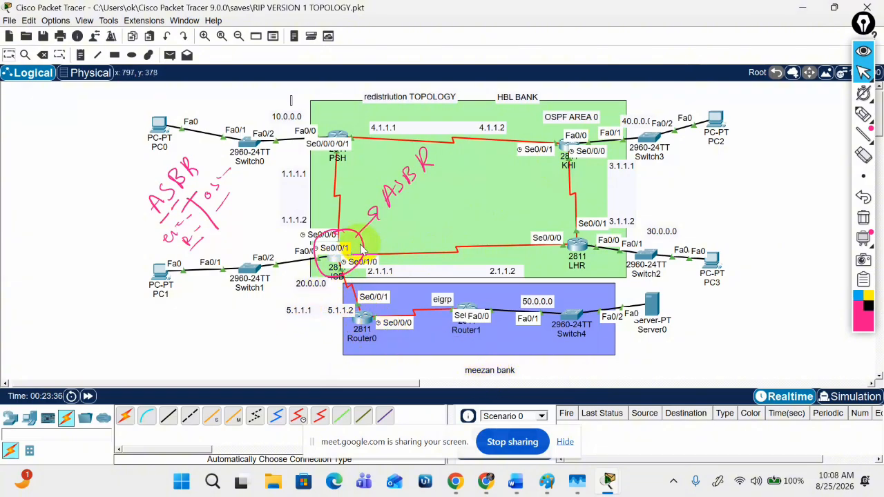
left_click(329, 264)
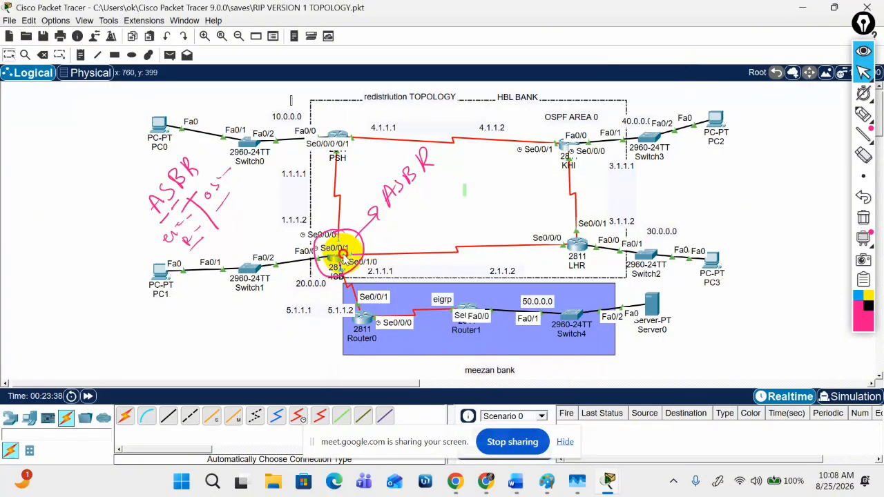
left_click(341, 257)
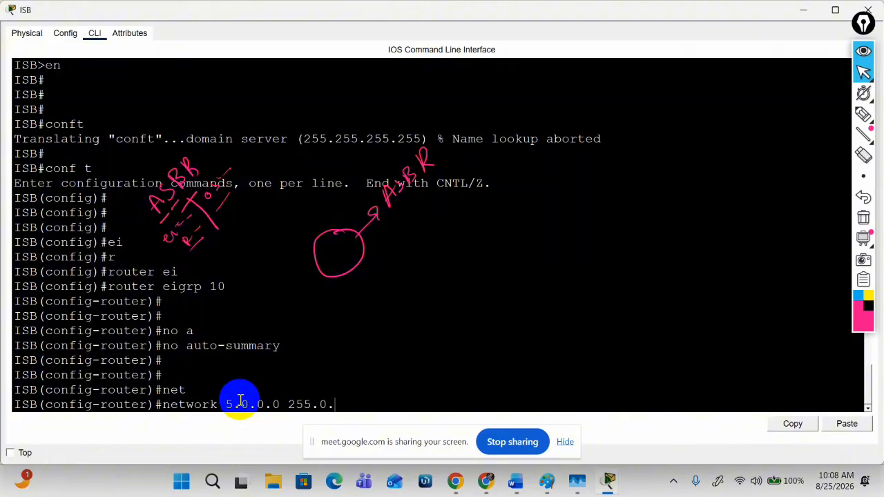
key("Return")
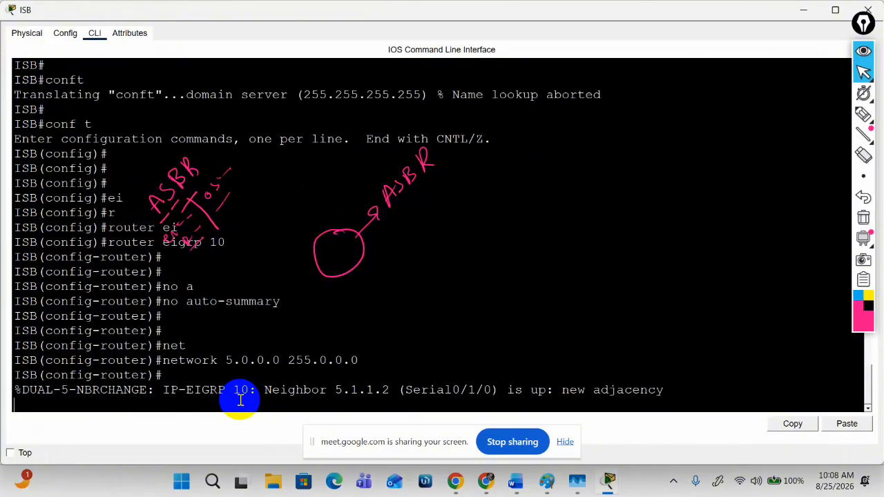
- Highlight the EIGRP neighbor change message in the ISB output and return to the prompt
left_click_drag(140, 375, 709, 371)
left_click(709, 370)
left_click_drag(326, 393, 116, 376)
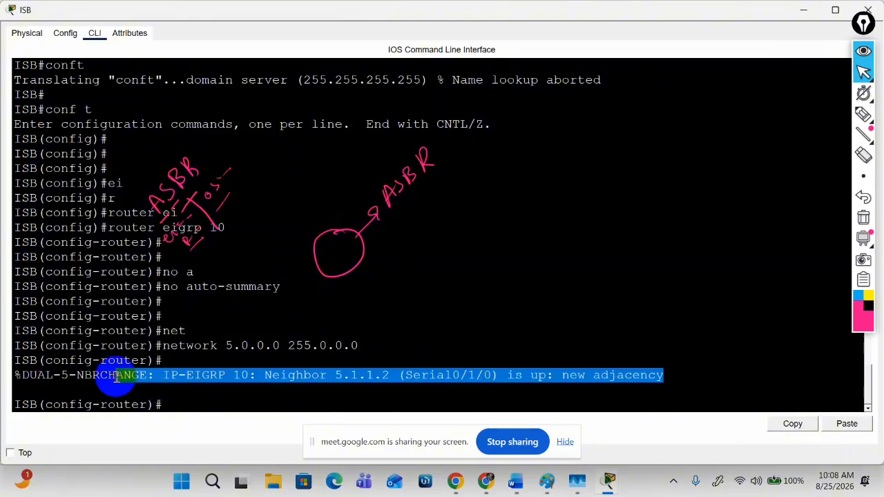
left_click(230, 404)
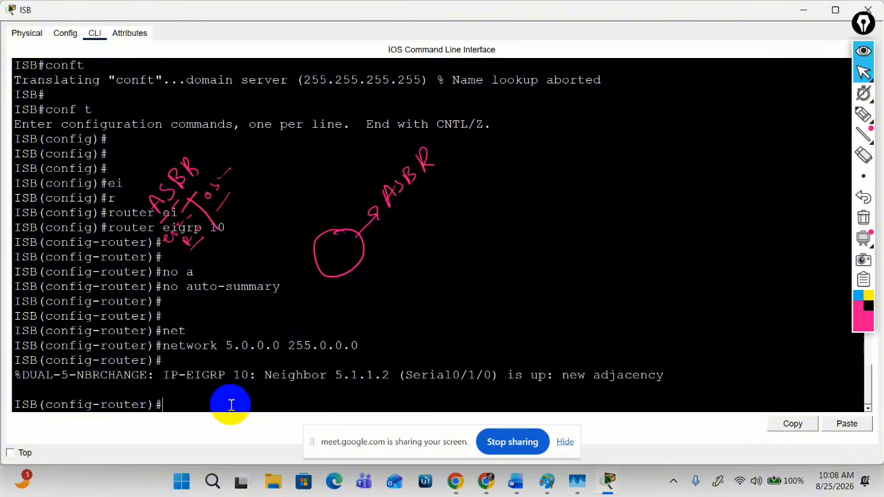
- Try the no sh command at ISB's EIGRP router configuration prompt
type("no sh")
key("Return")
key("Return")
key("Return")
key("Return")
key("Return")
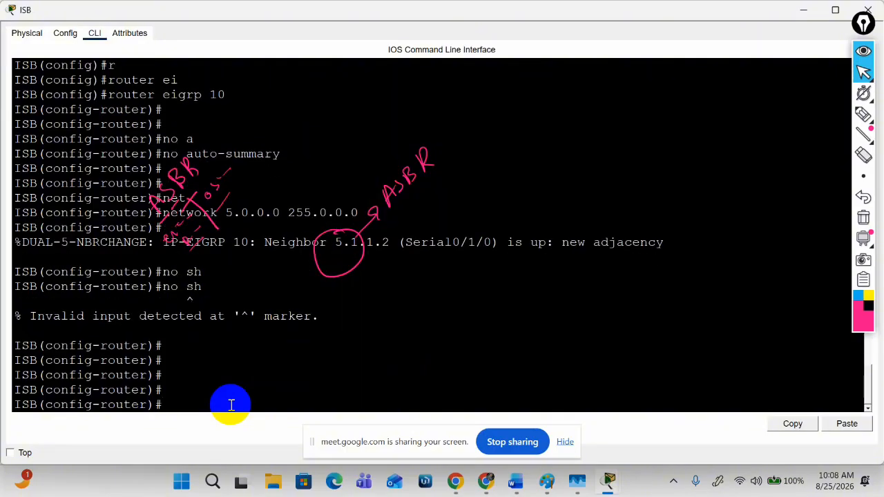
- Exit ISB's EIGRP router configuration back to global configuration mode
type("exi")
key("Tab")
key("Return")
key("Return")
key("Return")
key("Return")
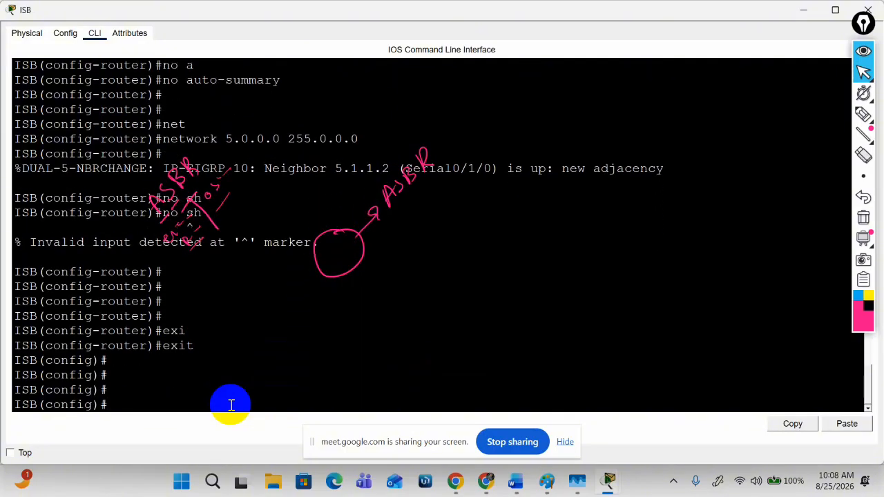
- Begin a router ospf command at ISB's global configuration prompt
type("rou")
key("Tab")
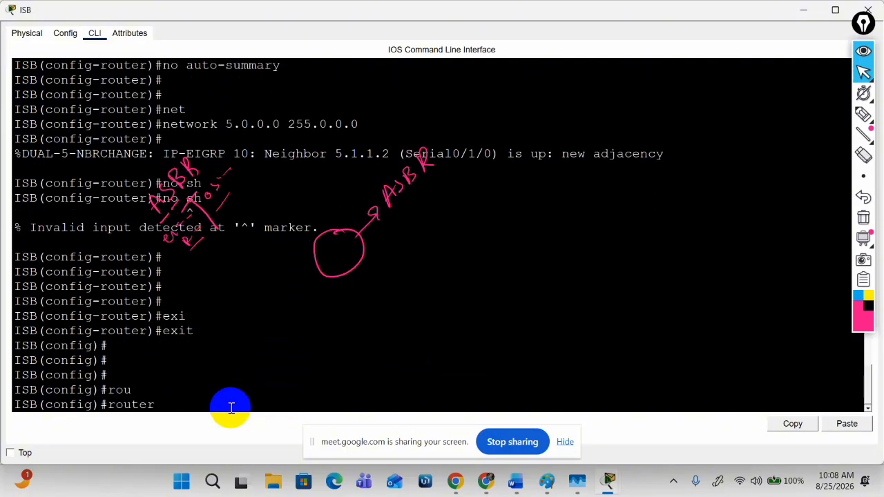
type("os")
key("Tab")
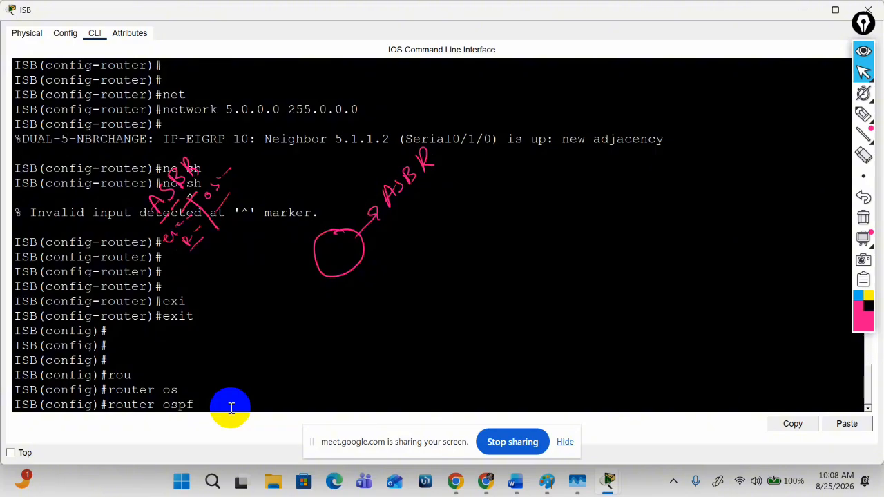
- Replace the old pen marks with handwritten "eigrp", an arrow to "Inject" and underlines, and mark the router ospf line
left_click(863, 215)
left_click(865, 115)
mouse_move(338, 287)
left_mouse_down()
mouse_move(378, 291)
mouse_move(379, 279)
left_mouse_up()
left_click(351, 267)
left_click_drag(376, 262, 387, 260)
left_click_drag(388, 251, 396, 267)
left_click_drag(388, 252, 392, 261)
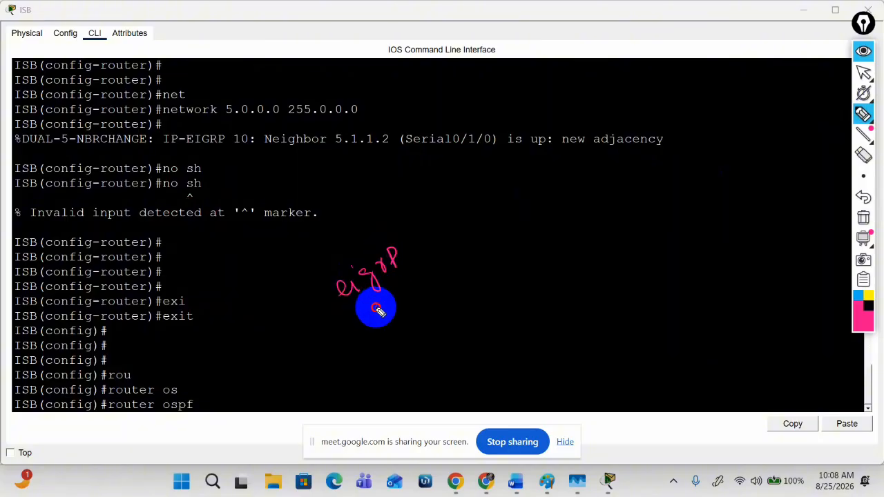
left_click_drag(375, 308, 394, 292)
mouse_move(416, 263)
left_mouse_down()
mouse_move(453, 216)
mouse_move(501, 210)
mouse_move(504, 169)
mouse_move(521, 188)
mouse_move(543, 174)
left_mouse_up()
left_click_drag(418, 320, 532, 230)
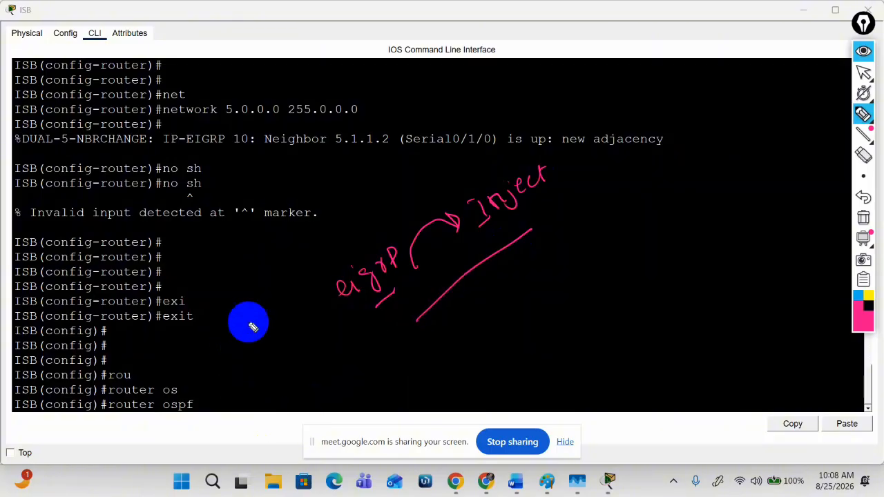
left_click_drag(188, 379, 128, 378)
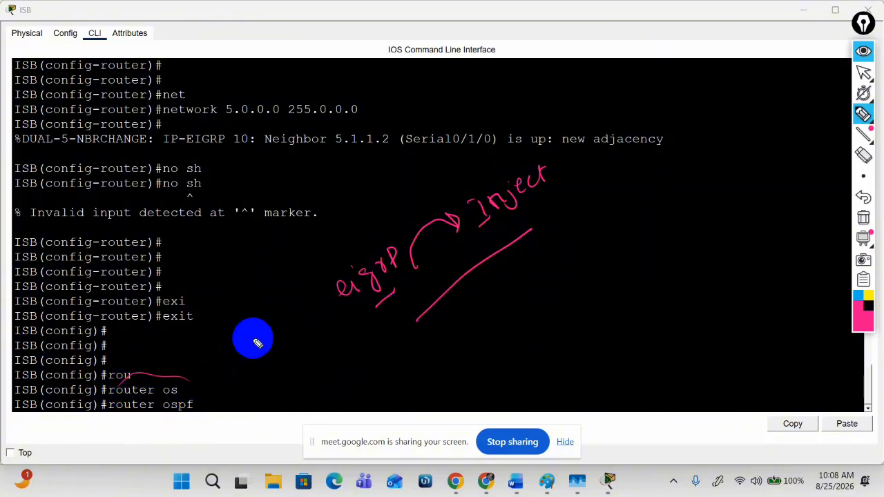
- Clear all pen annotations and enter OSPF process 10 configuration on ISB with router ospf 10
mouse_move(856, 85)
left_click(863, 217)
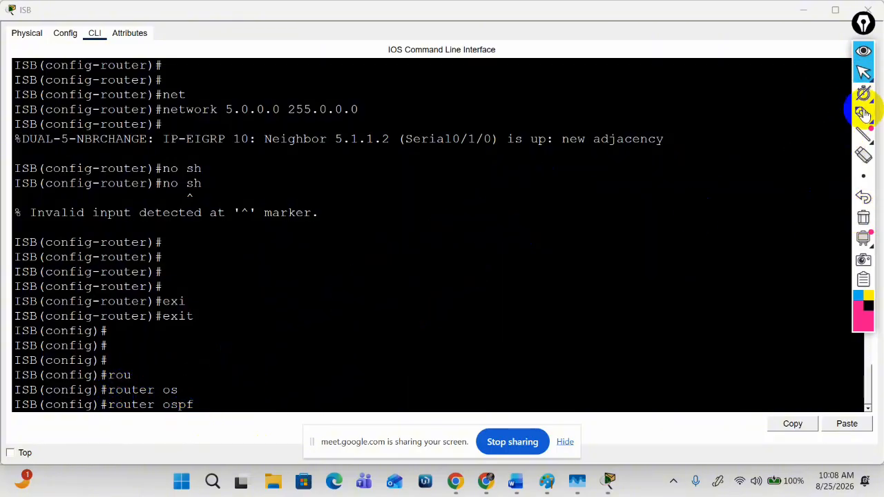
left_click(863, 72)
left_click(423, 408)
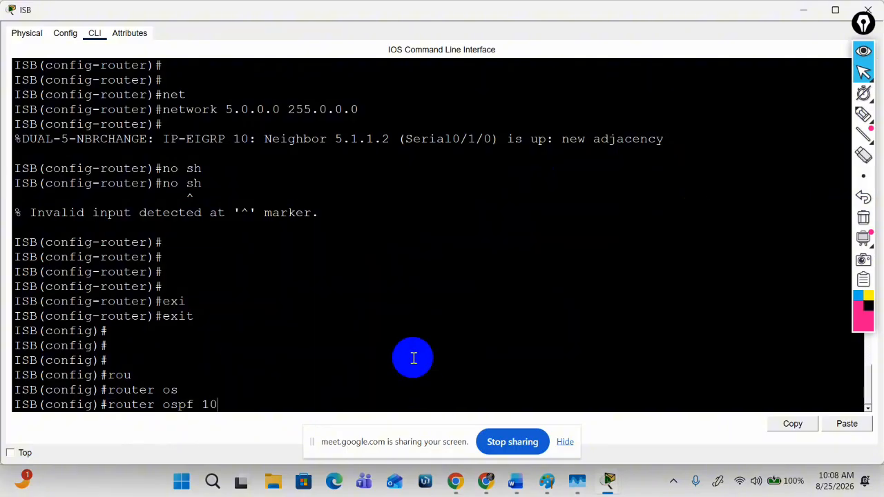
key("Return")
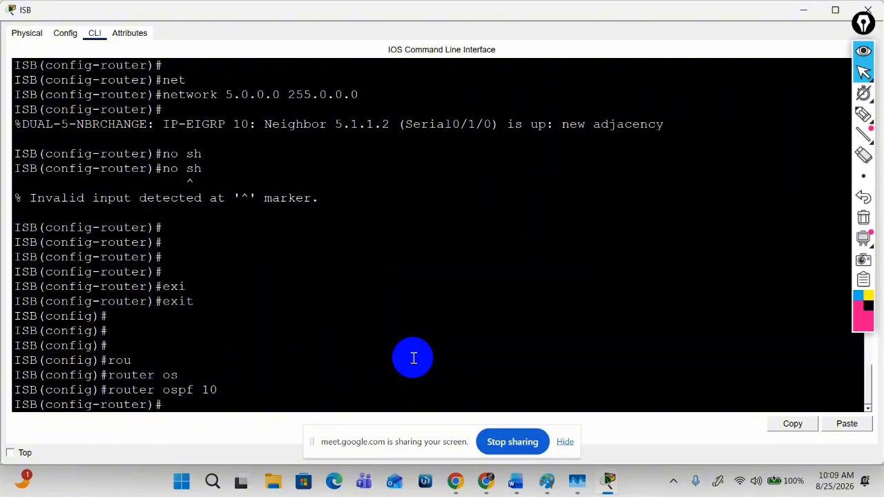
key("Return")
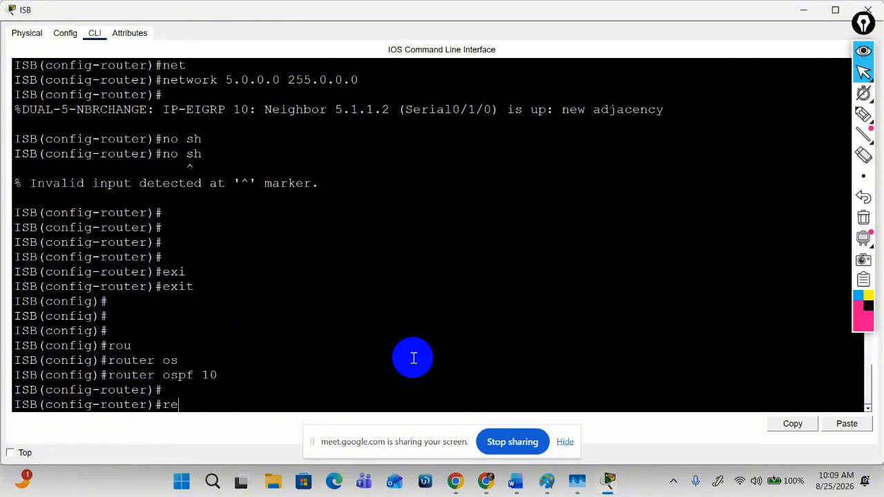
- Begin a redistribute command under OSPF 10, list its available source protocols and highlight eigrp
type("red")
key("Tab")
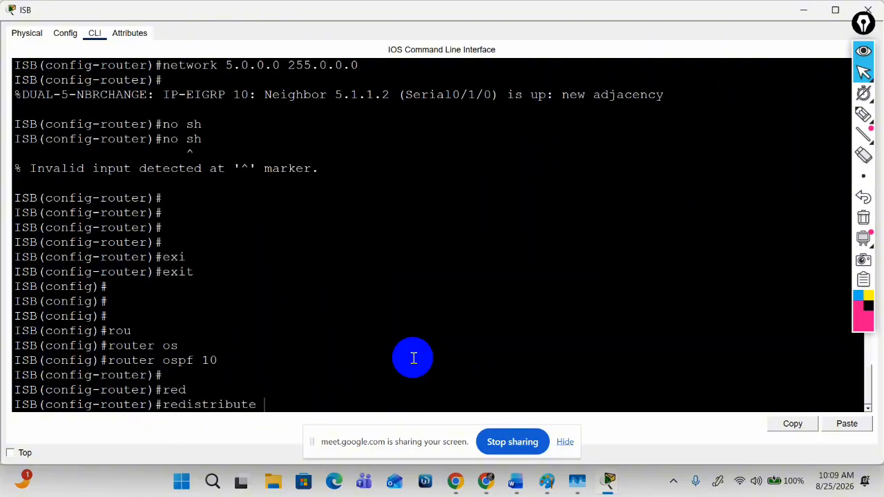
type("?")
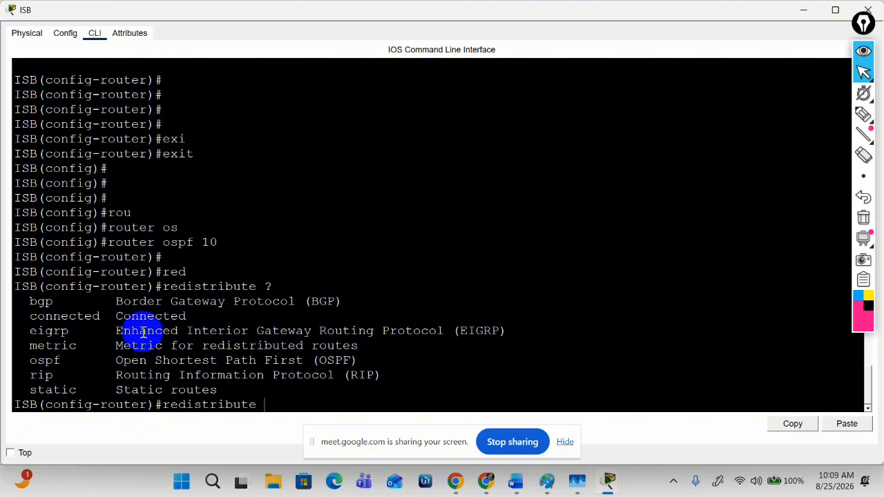
left_click_drag(25, 330, 87, 331)
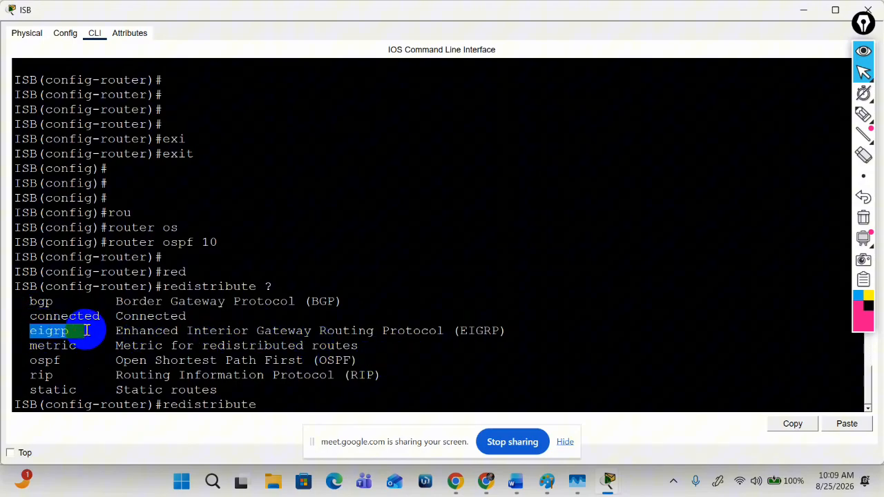
left_click(278, 400)
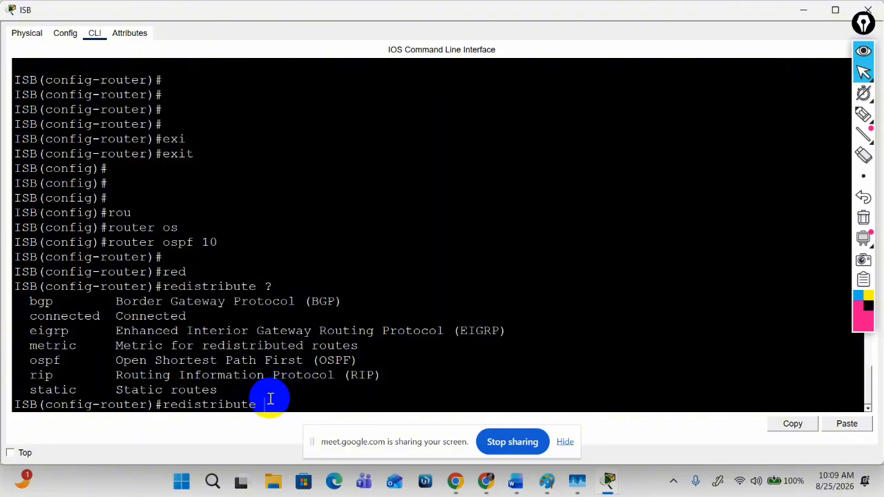
- Extend the redistribute command under OSPF 10 with eigrp 10 and list its available options
type("e")
key("Tab")
type("?")
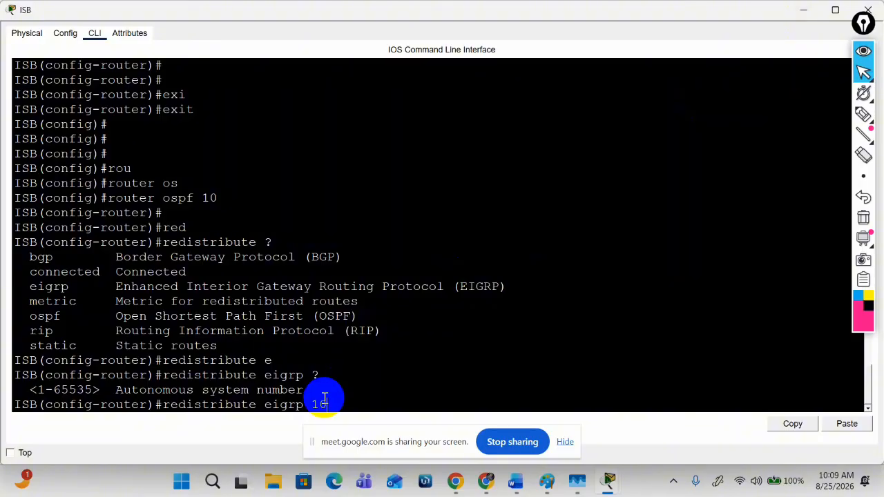
type("?")
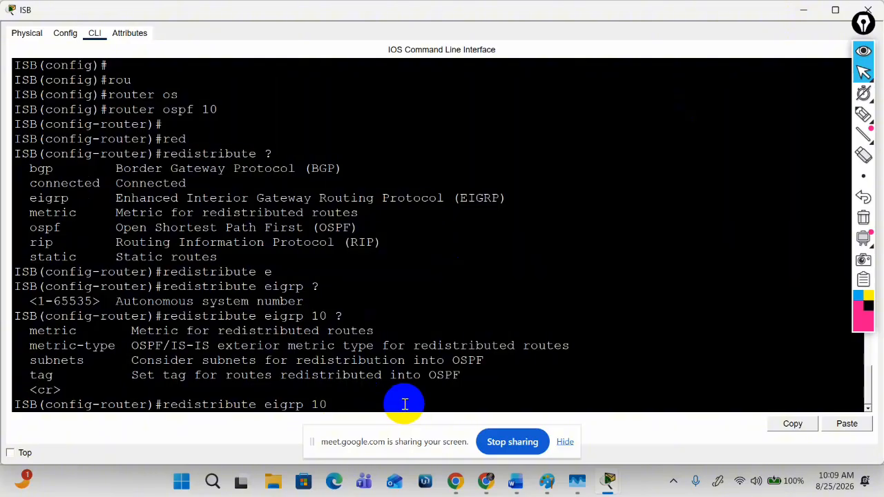
- Handwrite an underlined "Subnets", mark the space after redistribute eigrp 10, and clear the pen annotations
left_click(863, 114)
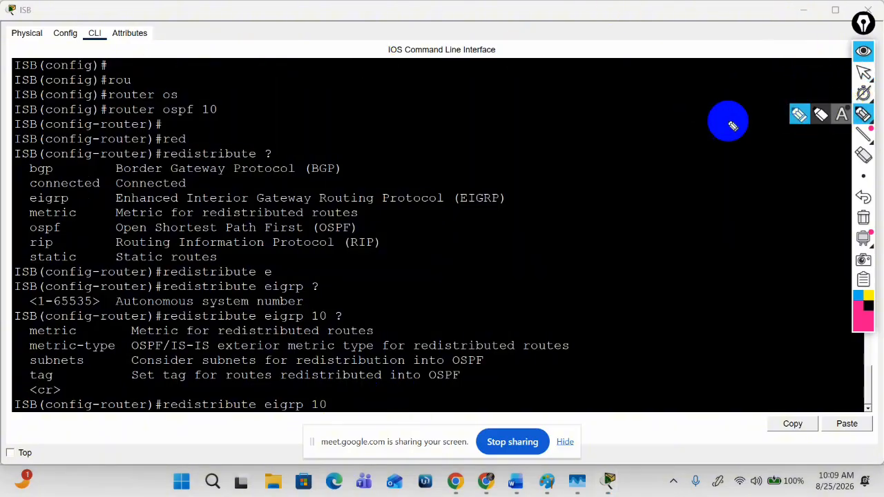
mouse_move(499, 114)
left_mouse_down()
mouse_move(519, 122)
mouse_move(535, 109)
mouse_move(558, 111)
mouse_move(597, 84)
left_mouse_up()
left_click_drag(502, 175, 568, 147)
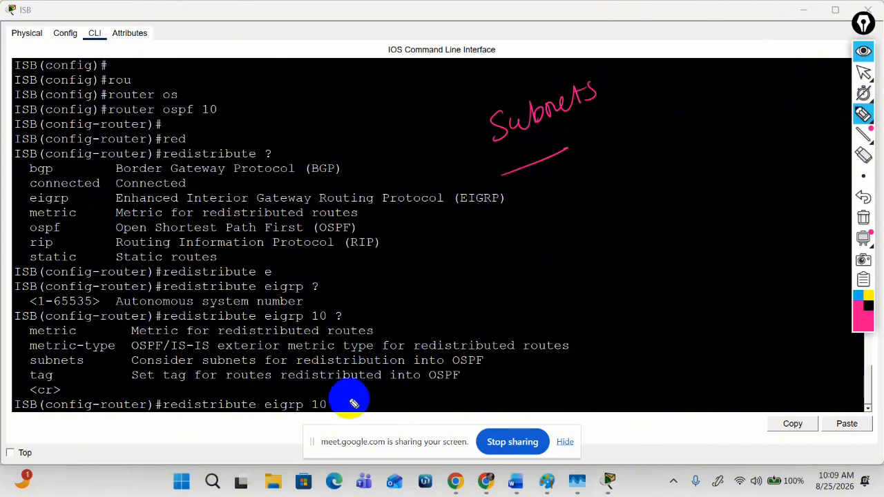
left_click_drag(349, 412, 351, 401)
left_click(863, 72)
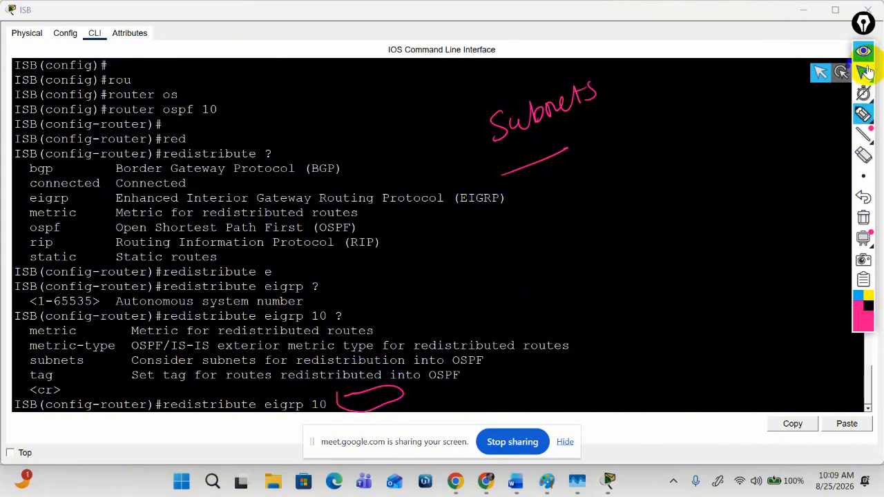
left_click(863, 217)
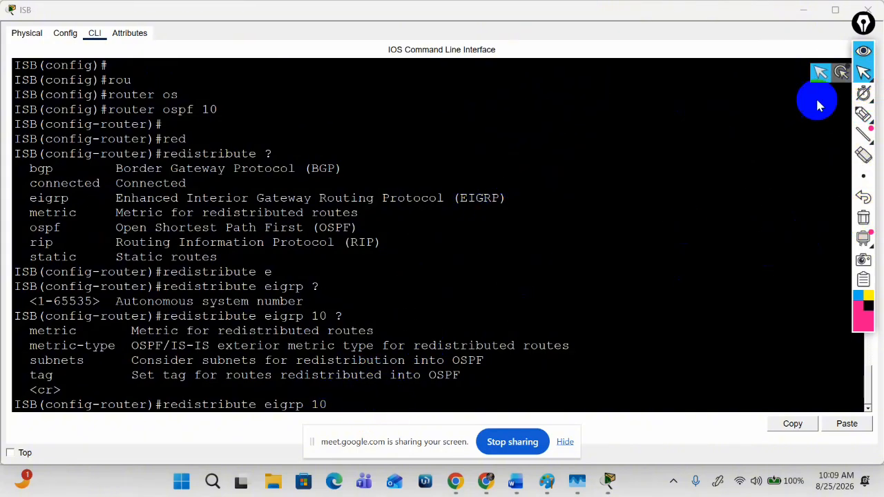
- Redistribute EIGRP 10 into OSPF 10 with the command redistribute eigrp 10 subnets
left_click(335, 402)
type("s")
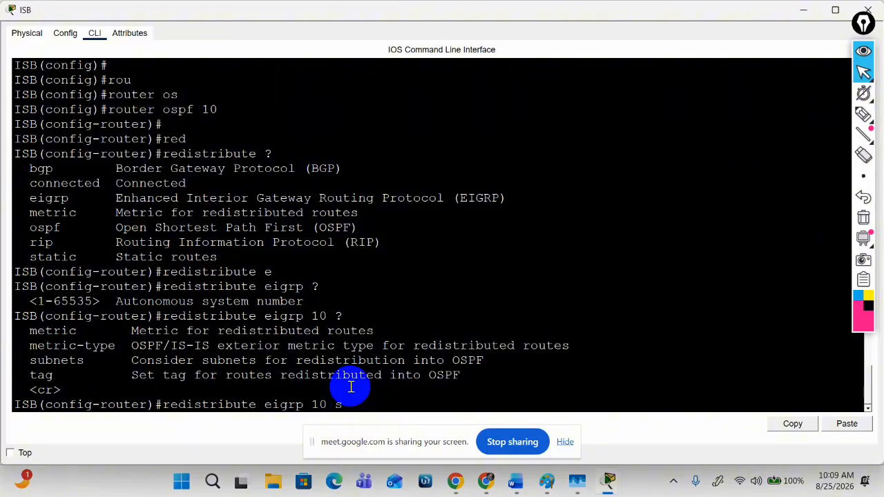
type("ub")
key("Tab")
key("Return")
key("Return")
key("Return")
key("Return")
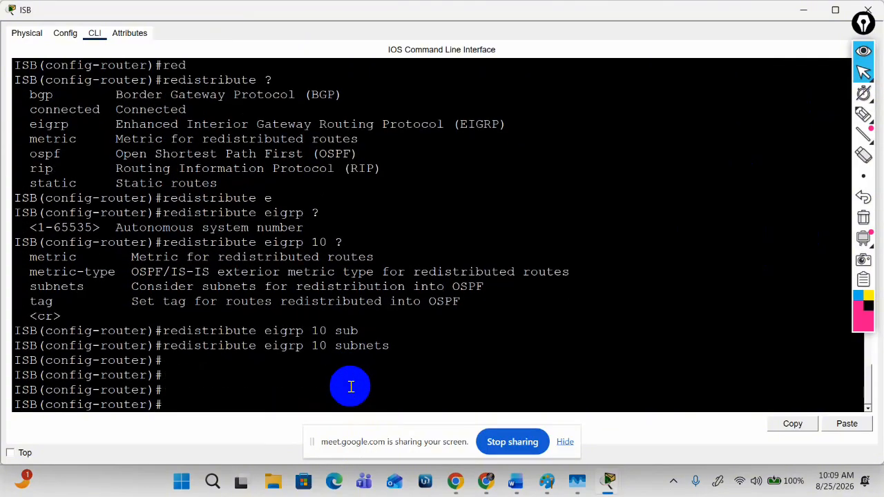
- Exit OSPF router configuration to ISB's global configuration mode
type("exi")
key("Tab")
key("Return")
key("Return")
key("Return")
key("Return")
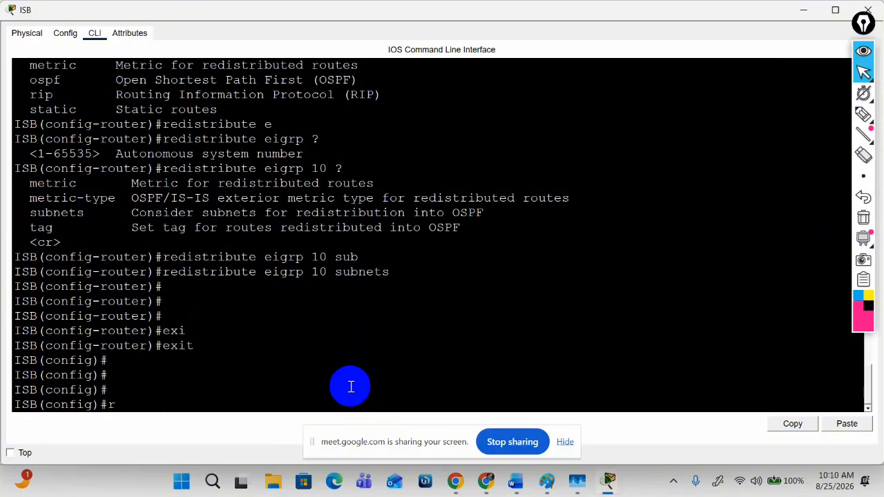
- Enter EIGRP 10 router configuration on ISB with router eigrp 10
type("r")
key("Tab")
type("ei")
key("Tab")
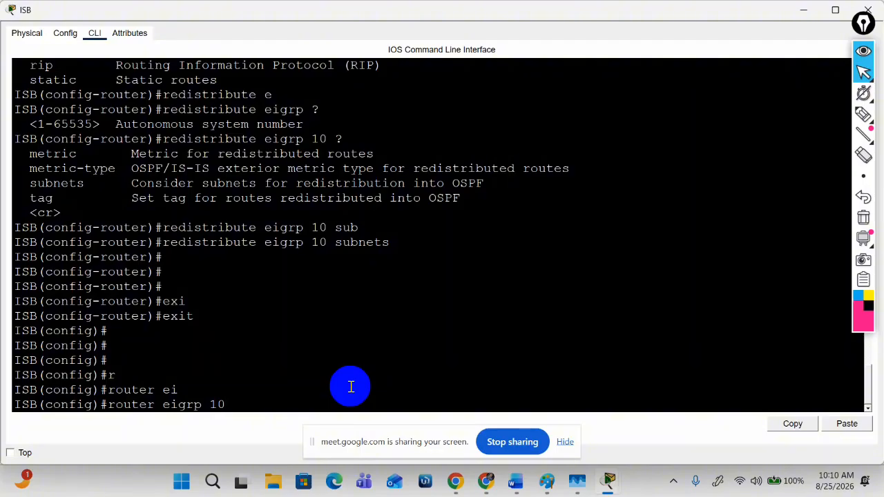
key("Return")
key("Return")
key("Return")
- Begin a redistribute command under EIGRP 10, list its available source protocols and highlight ospf
type("red")
key("Tab")
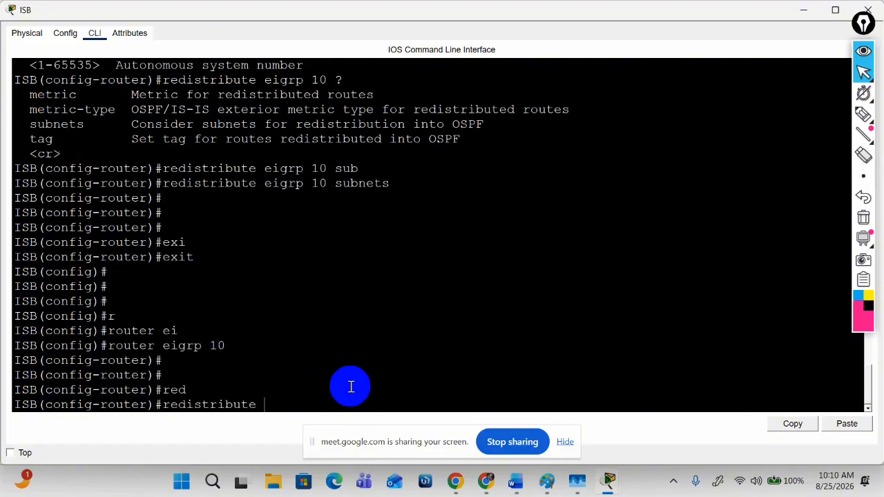
type("?")
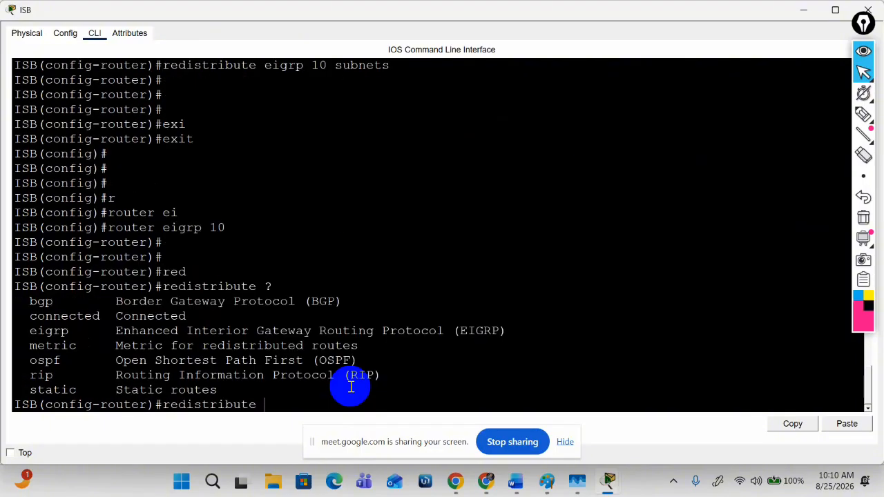
left_click_drag(78, 359, 9, 368)
left_click(294, 404)
- Run redistribute ospf 10 under EIGRP 10, then recall the command and list its further options
type("o")
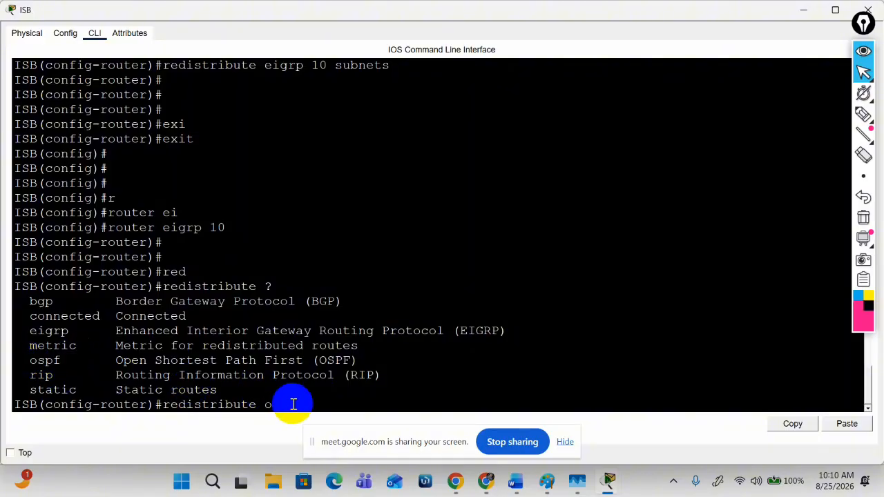
type("s")
key("Tab")
type("?")
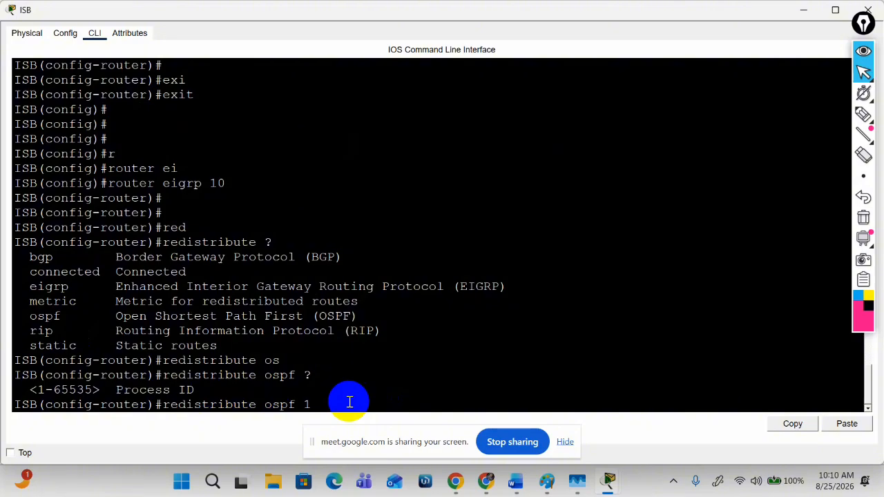
type("10")
key("Return")
key("Up")
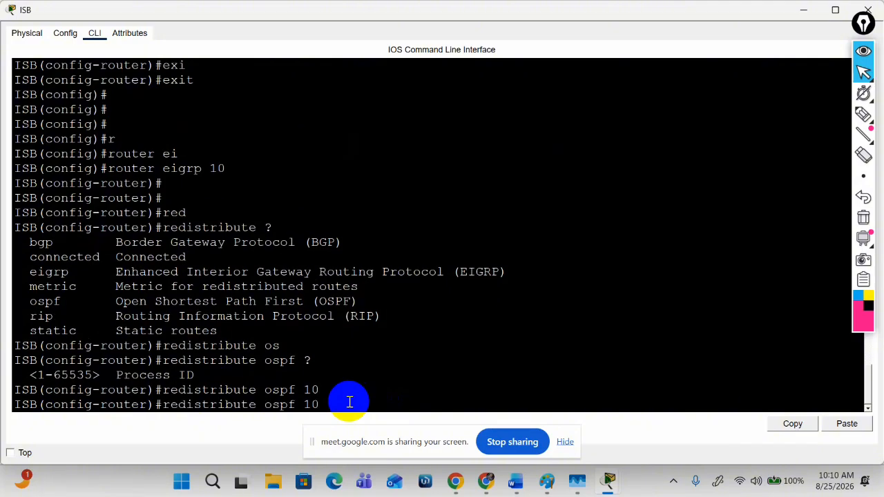
type("?")
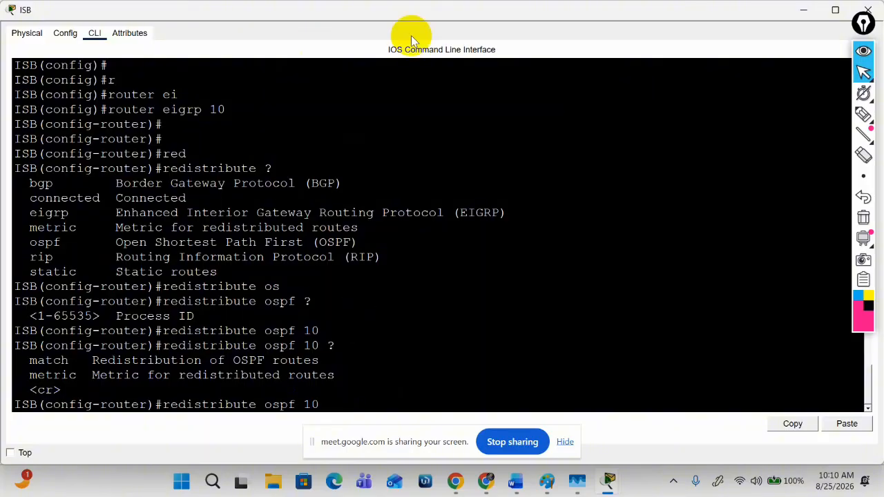
- Handwrite "eigrp" and an underlined "metric" with the pen over the empty area of the terminal
left_click(863, 114)
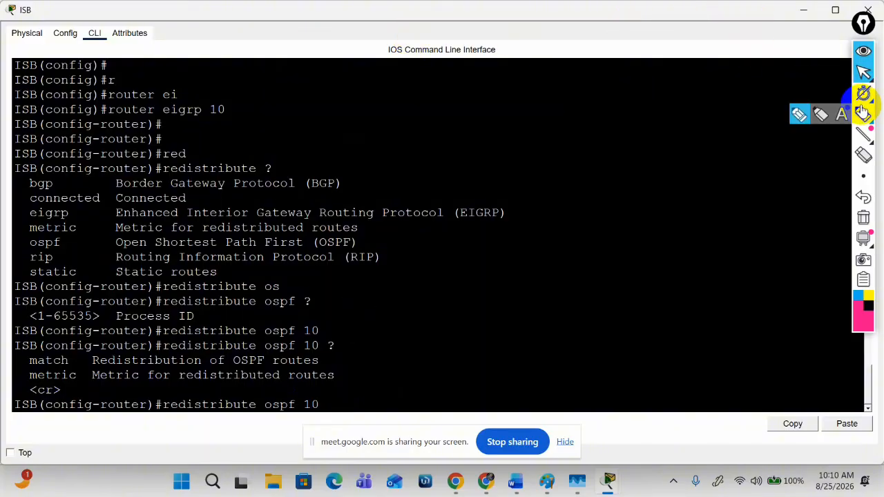
left_click(497, 126)
mouse_move(484, 135)
left_mouse_down()
mouse_move(504, 144)
mouse_move(516, 127)
mouse_move(538, 157)
mouse_move(551, 157)
left_mouse_up()
left_click(544, 134)
mouse_move(547, 140)
left_mouse_down()
mouse_move(587, 125)
mouse_move(644, 135)
mouse_move(647, 119)
mouse_move(679, 119)
mouse_move(702, 102)
left_mouse_up()
left_click_drag(631, 184, 678, 154)
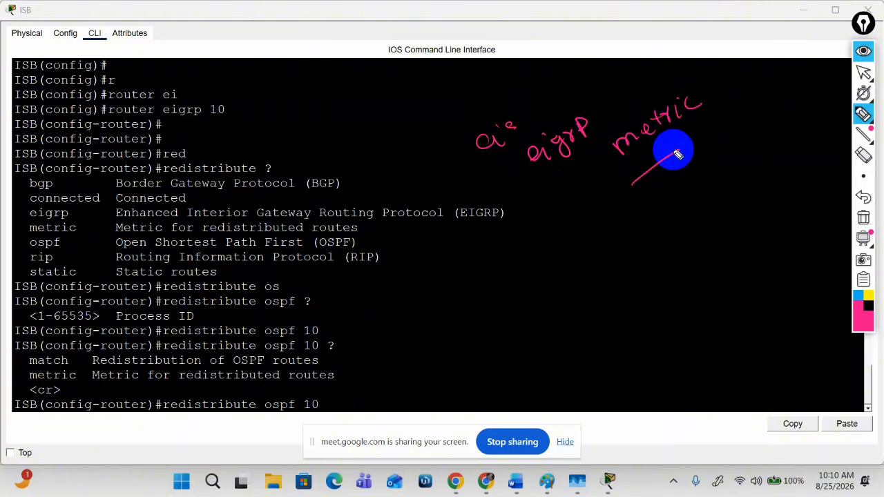
- Add handwritten "BW" and an underlined "MTU" beside the word metric, with a few short pen marks below
left_click_drag(705, 103, 697, 89)
left_click_drag(713, 133, 716, 145)
left_click_drag(726, 131, 744, 128)
left_click_drag(753, 124, 766, 119)
left_click_drag(721, 181, 743, 172)
left_click_drag(746, 159, 751, 171)
left_click_drag(742, 161, 763, 153)
left_click_drag(727, 207, 772, 181)
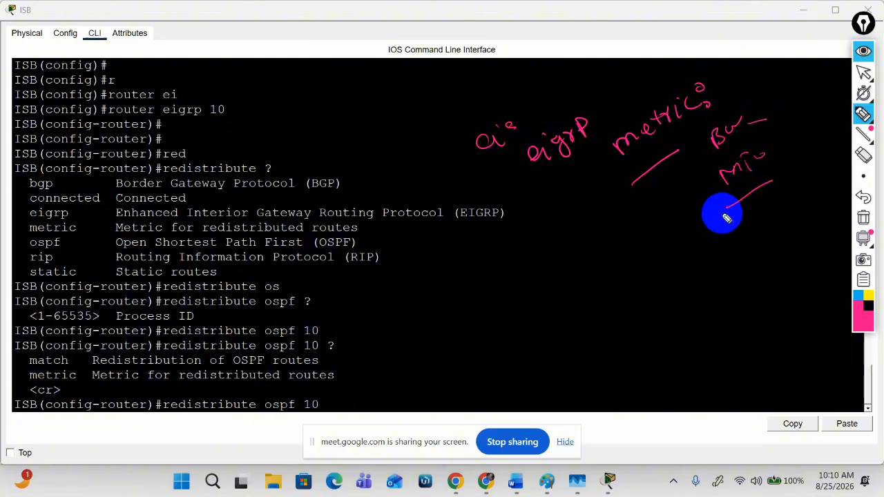
mouse_move(724, 214)
left_mouse_down()
mouse_move(732, 222)
mouse_move(762, 202)
left_mouse_up()
mouse_move(860, 79)
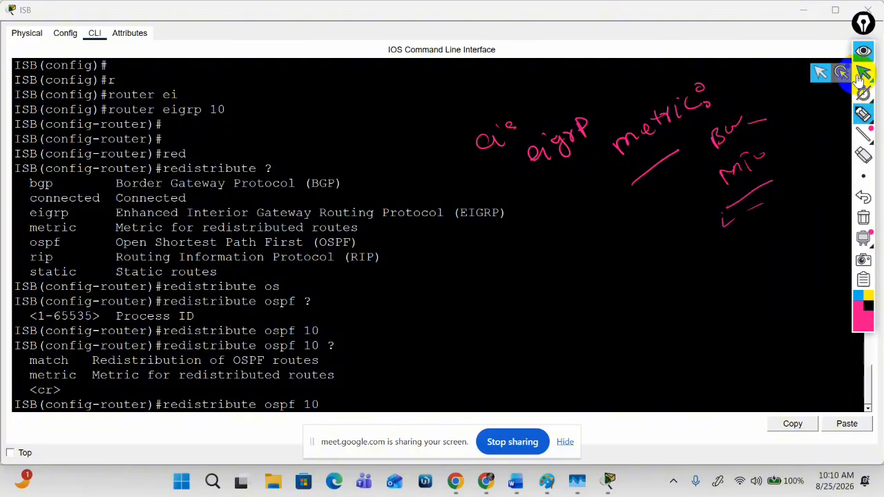
left_click(862, 75)
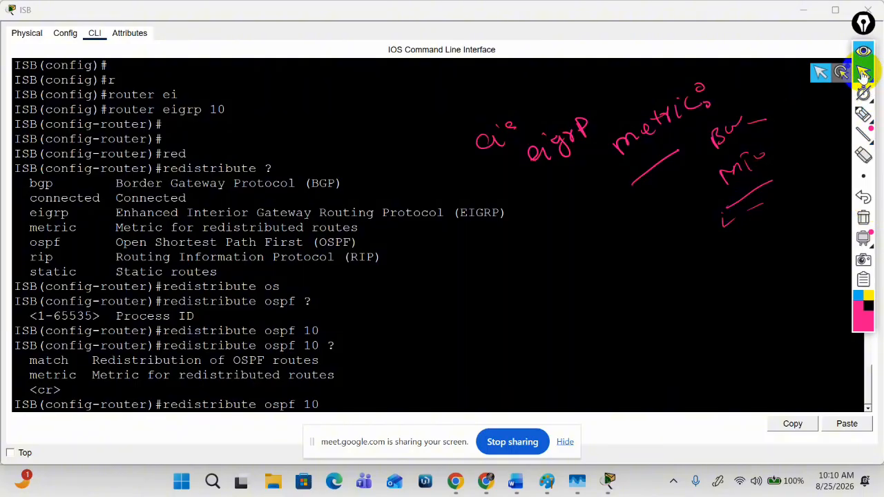
- Handwrite "Bw d" and a double-underlined "1" below the metric notes, then return to the normal pointer
left_click(863, 114)
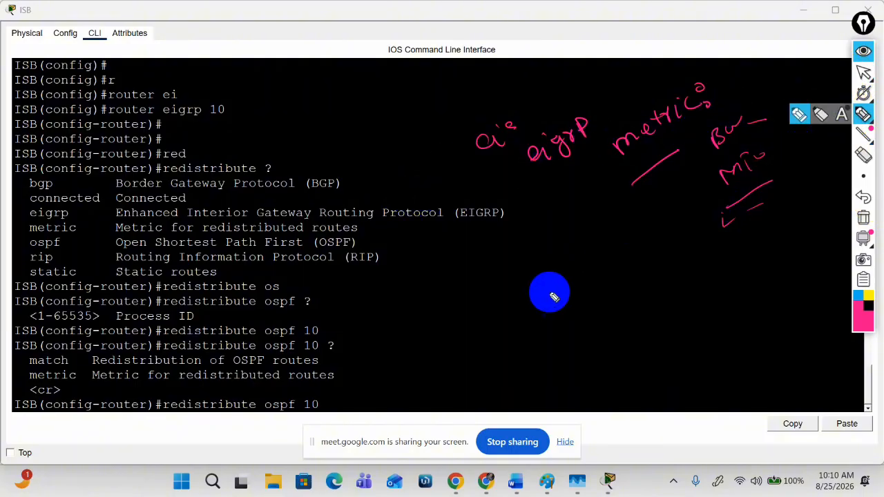
mouse_move(534, 262)
left_mouse_down()
mouse_move(590, 237)
mouse_move(613, 249)
mouse_move(620, 238)
left_mouse_up()
left_click_drag(465, 258, 487, 269)
left_click_drag(466, 305, 495, 288)
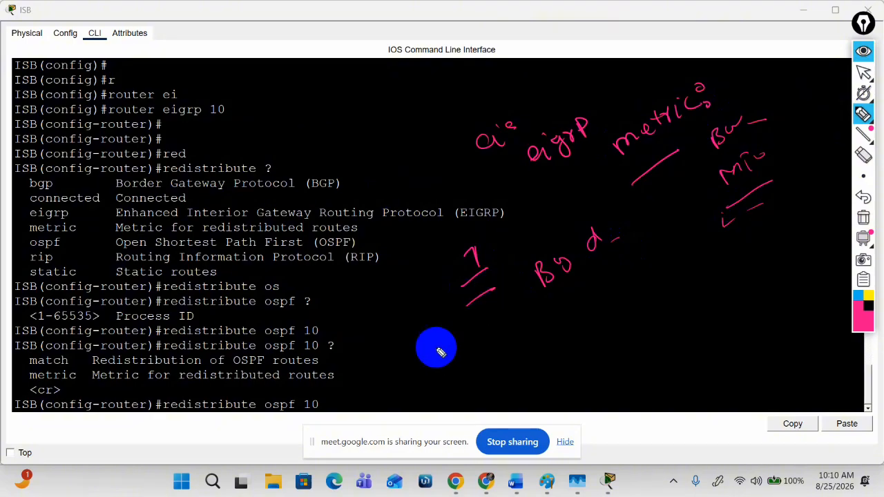
mouse_move(861, 81)
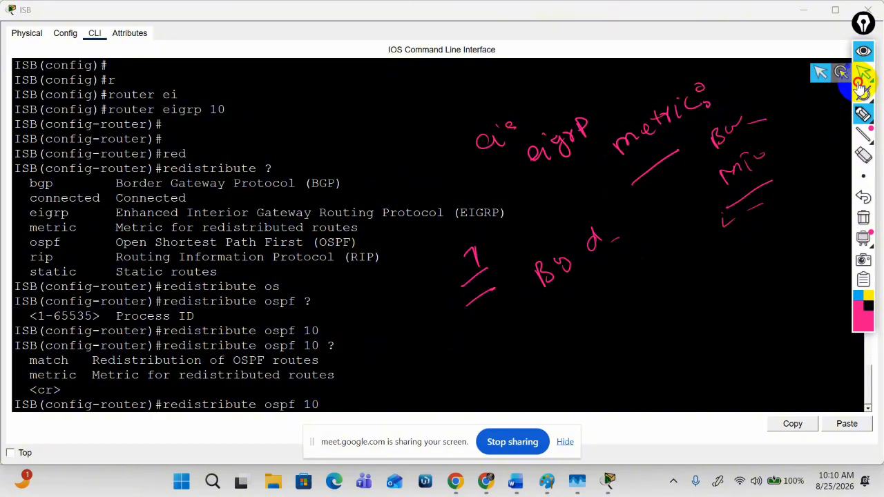
left_click(863, 73)
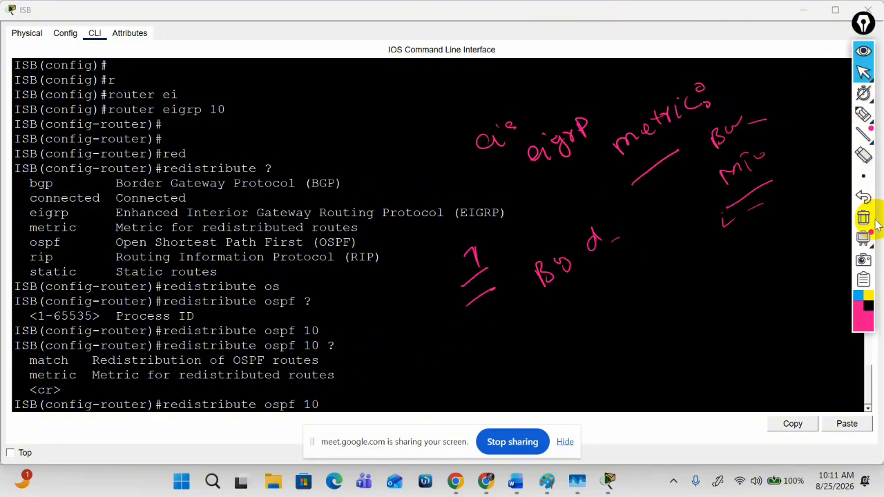
mouse_move(864, 72)
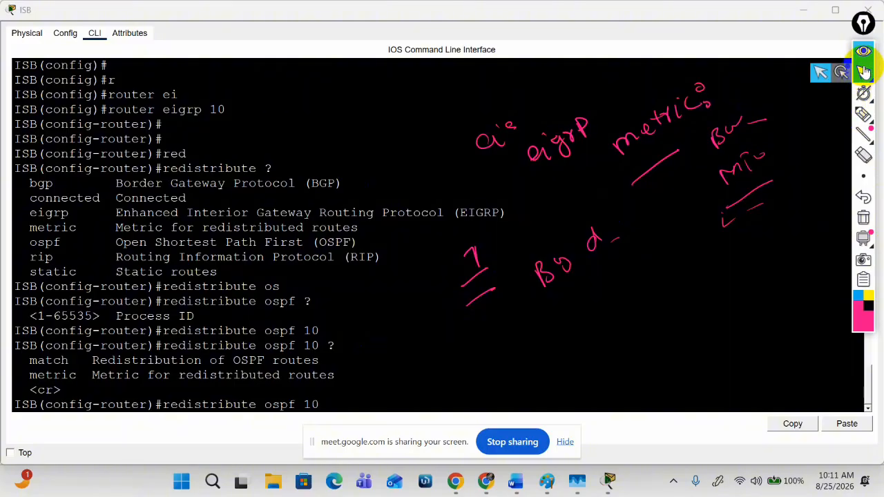
- Extend redistribute ospf 10 with metric 1 1 1, listing the allowed bandwidth, delay and reliability values along the way
left_click(351, 396)
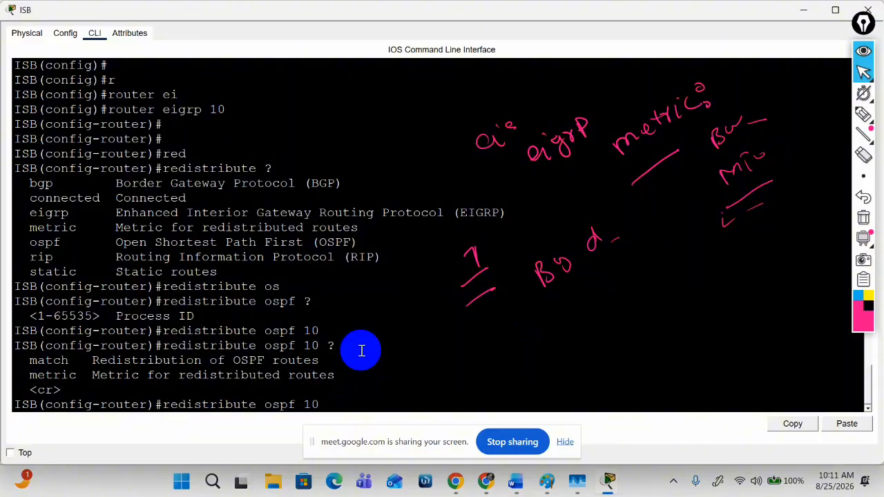
type("met")
key("Tab")
type("?")
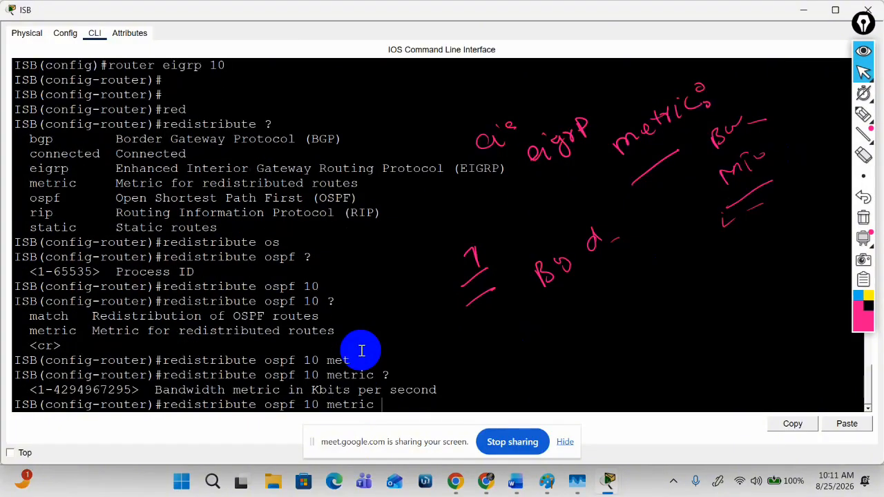
left_click(446, 404)
type("1")
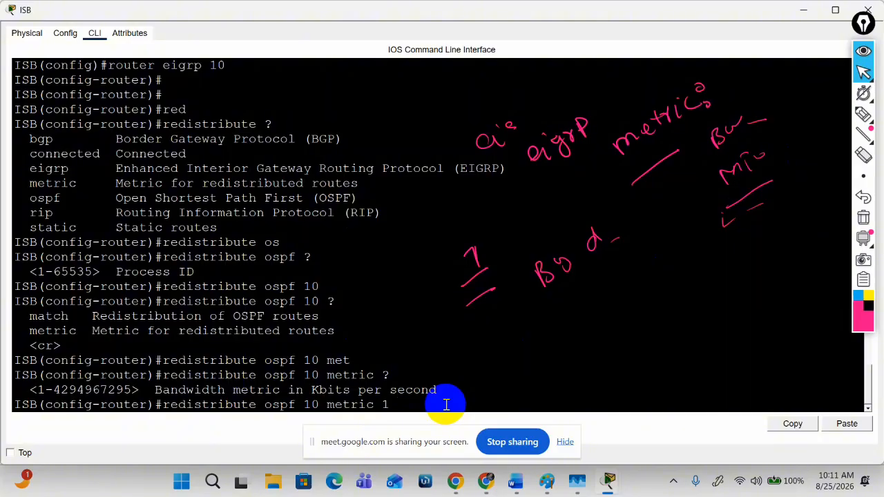
type(" ?")
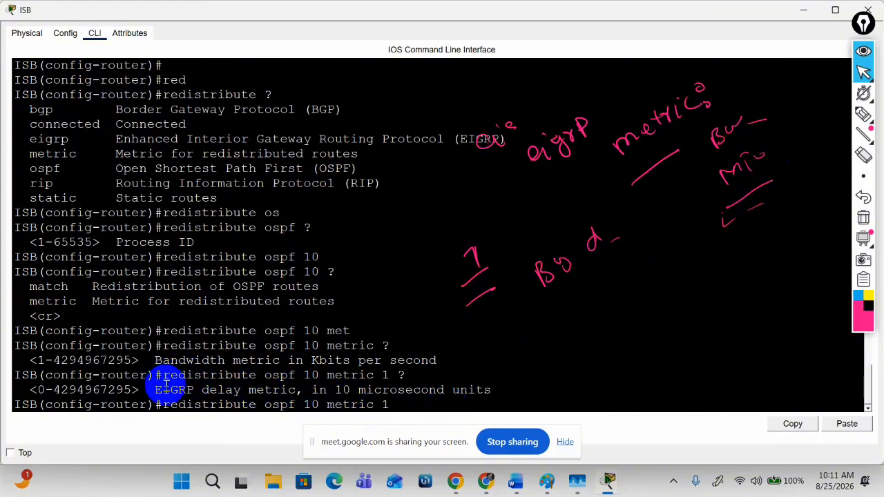
type("1")
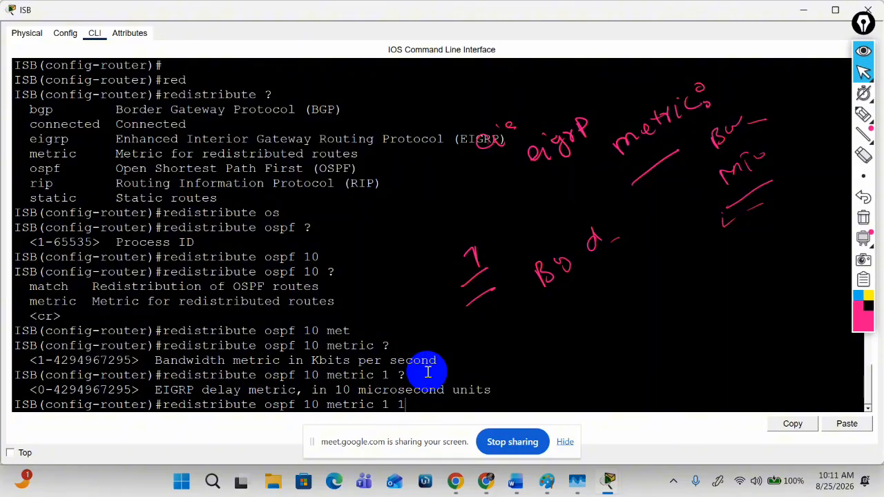
type(" ?")
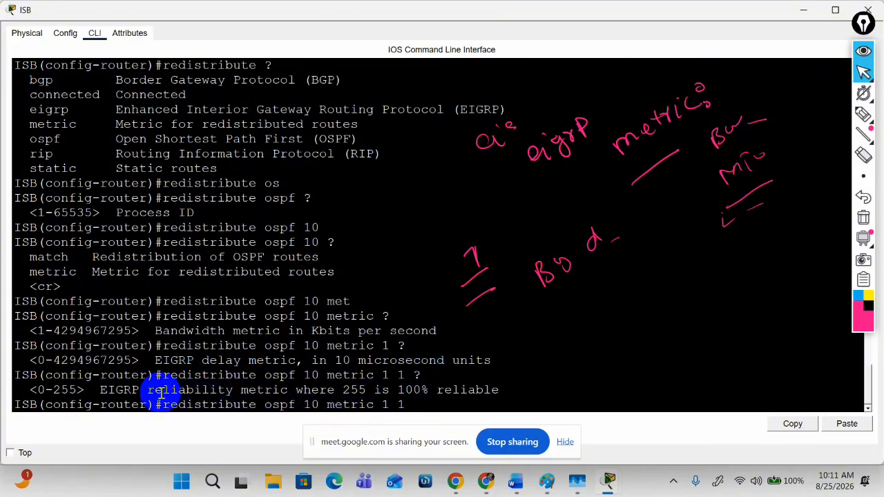
left_click(403, 399)
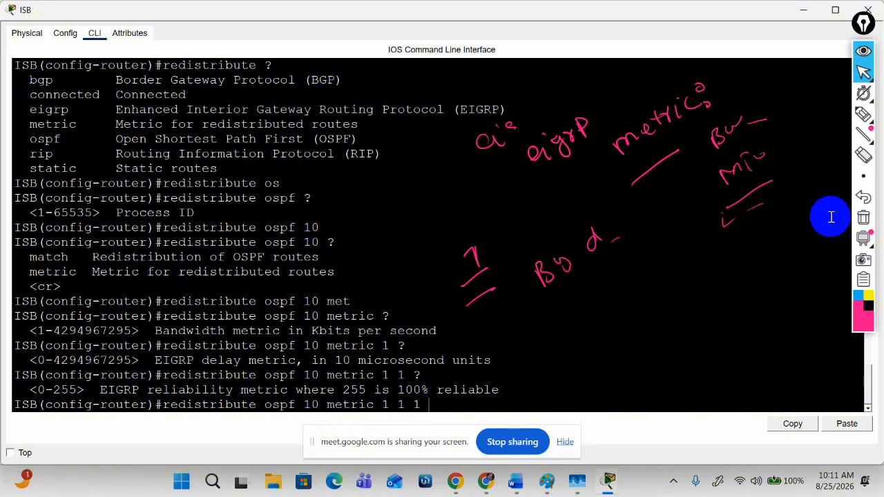
- Handwrite a circled "5" with the pen above the redistribute ospf 10 lines
left_click(863, 112)
left_click(799, 115)
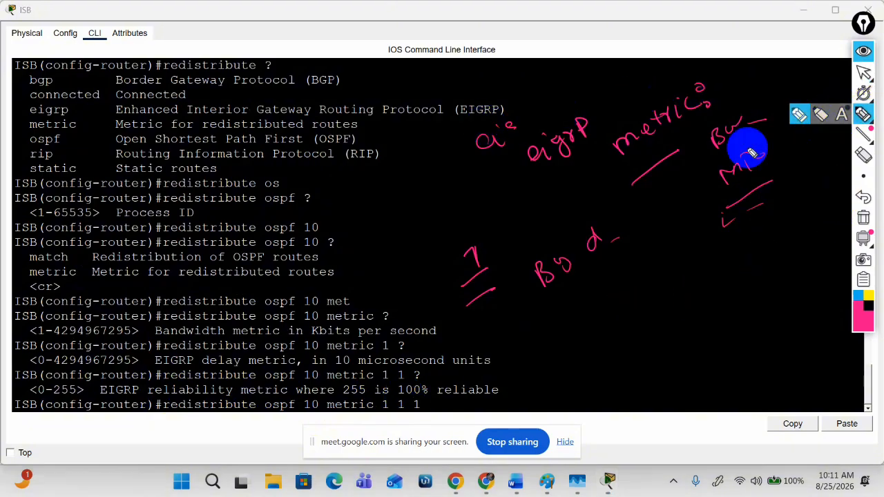
mouse_move(380, 198)
left_mouse_down()
mouse_move(361, 184)
mouse_move(391, 211)
left_mouse_up()
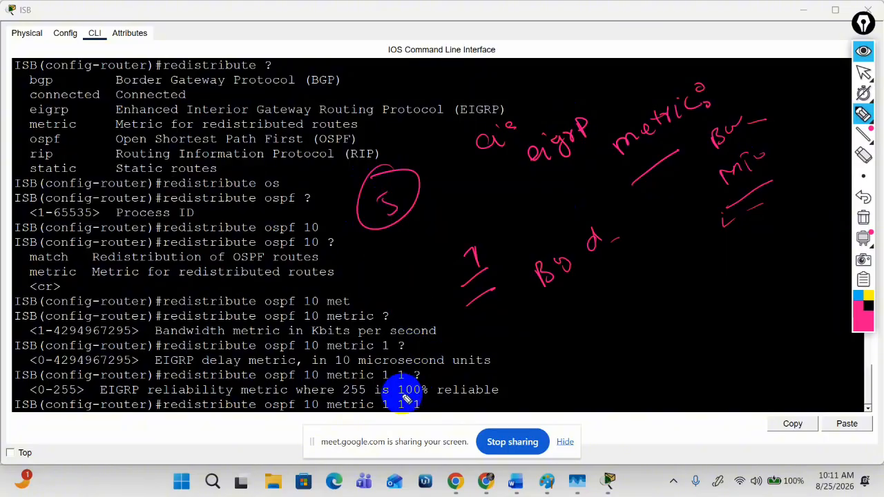
- Circle the 1 1 1 metric values with the pen, then clear all pen marks and return to the normal pointer
left_click_drag(414, 386, 423, 392)
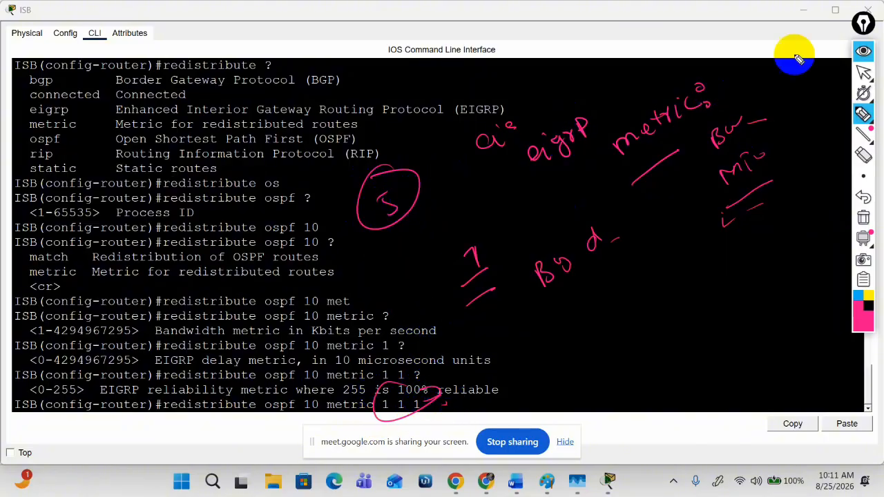
left_click(863, 72)
left_click(863, 215)
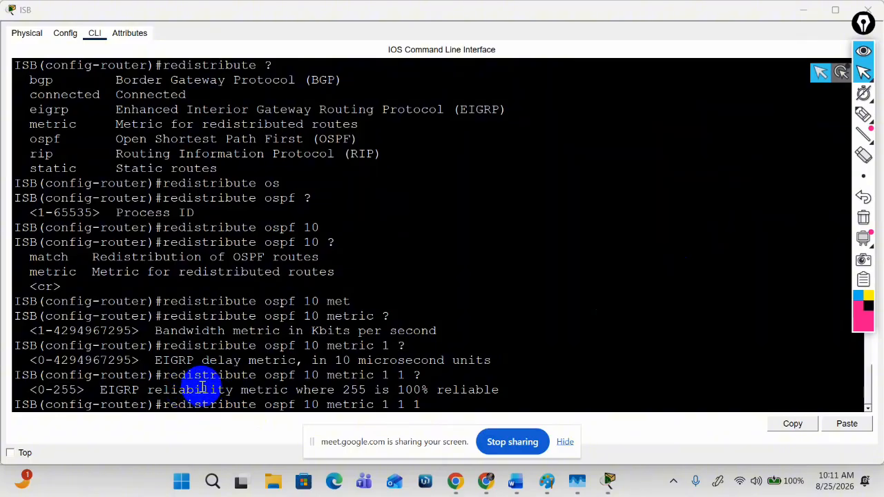
left_click(863, 114)
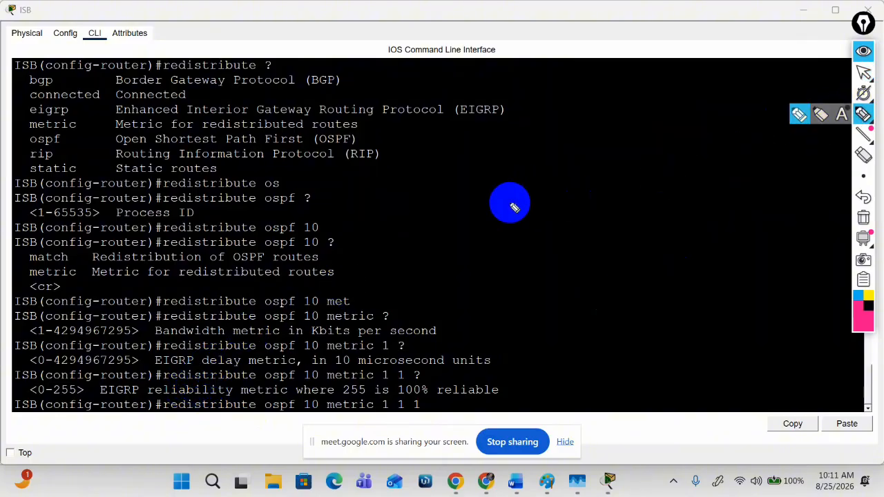
left_click(863, 72)
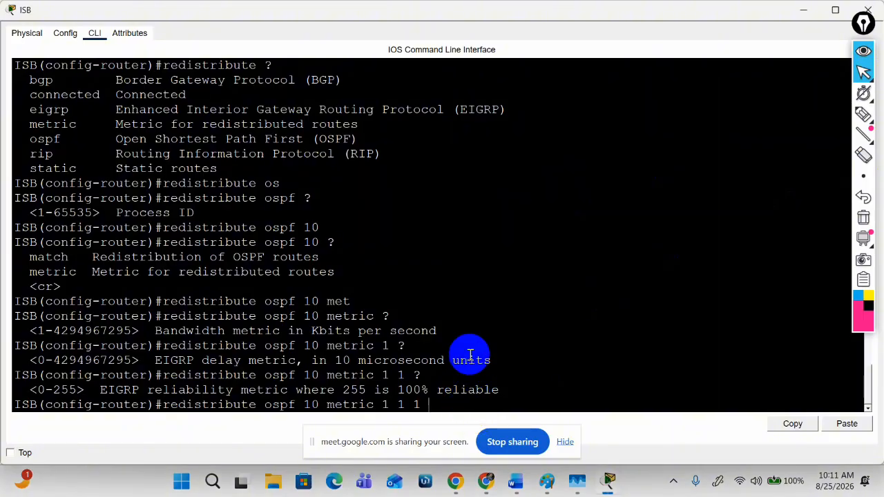
- Extend redistribute ospf 10 metric to 1 1 1 1 1 and list the options of its match keyword
type("?")
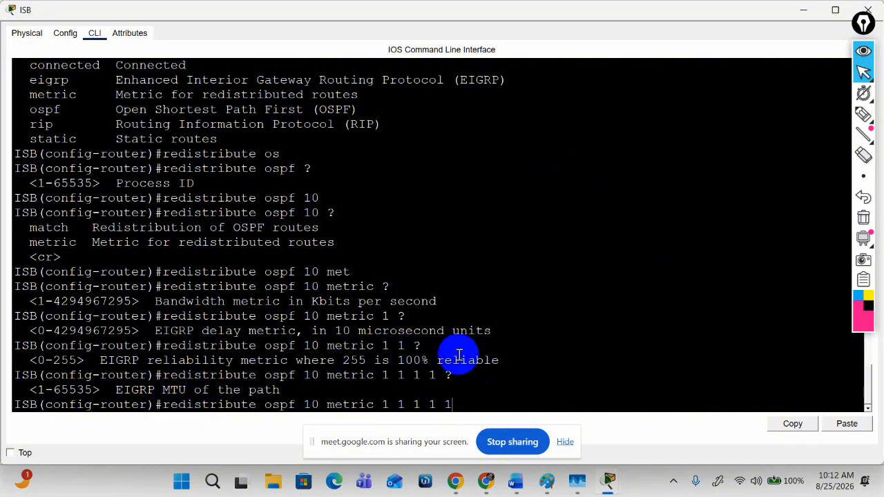
type("?")
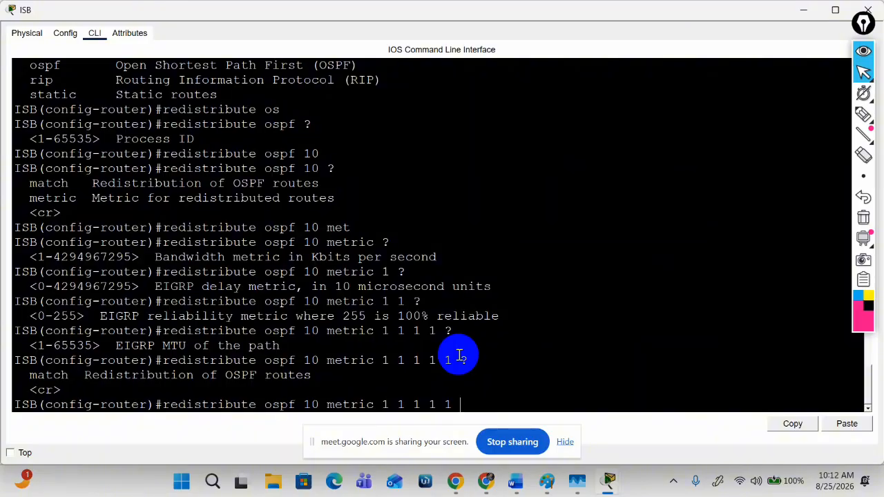
type("ma")
key("Tab")
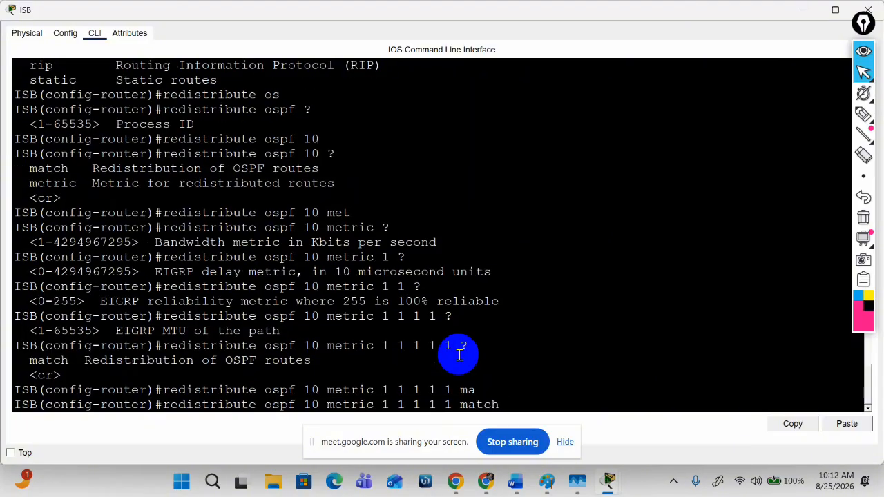
type("?")
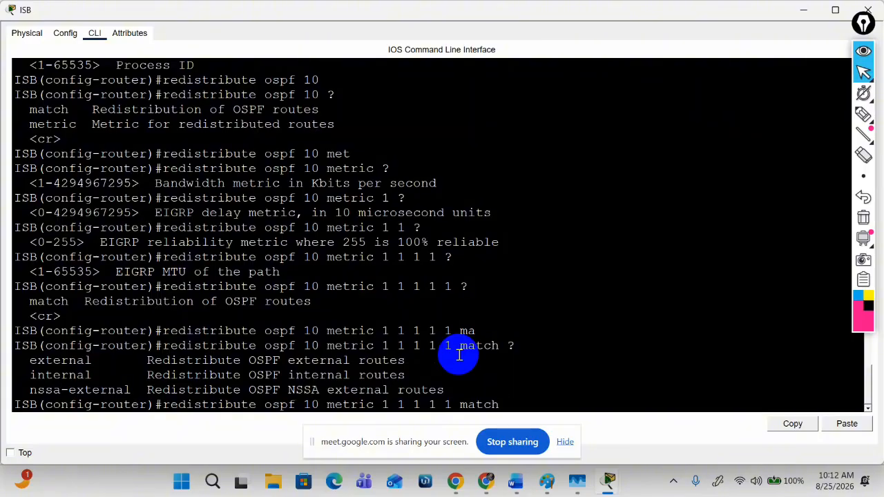
- Run redistribute ospf 10 metric 1 1 1 1 1 under EIGRP on ISB, without the match keyword
key("Return")
key("Return")
key("Return")
key("Return")
key("Return")
key("Return")
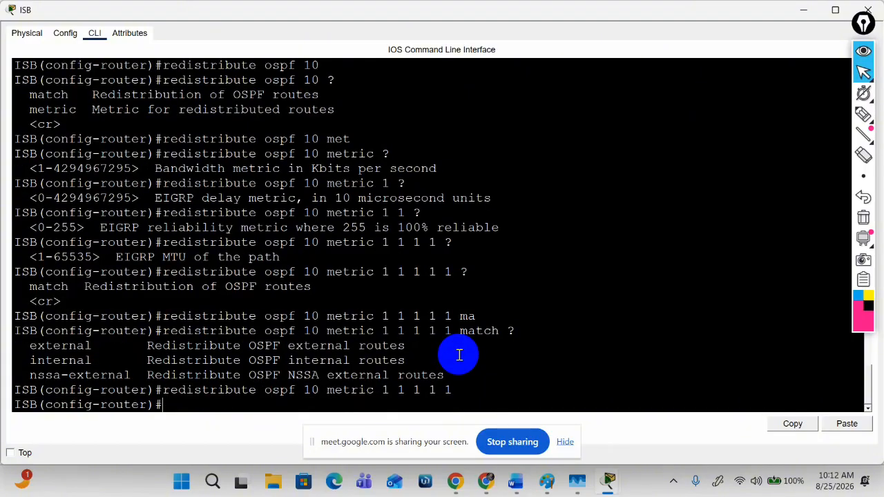
key("Return")
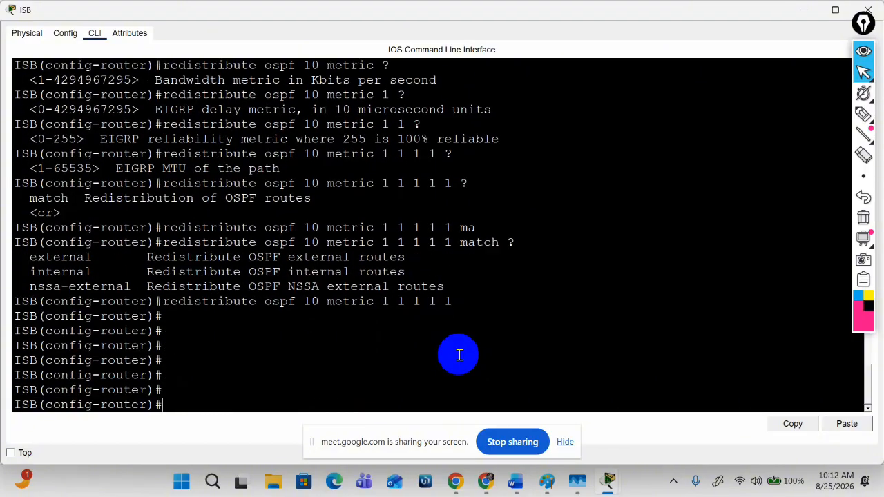
- Exit ISB's router configuration mode back to global configuration mode
type("exi")
key("Tab")
key("Return")
key("Return")
key("Return")
- Display ISB's routing table from global configuration mode with do show ip rou
type("show")
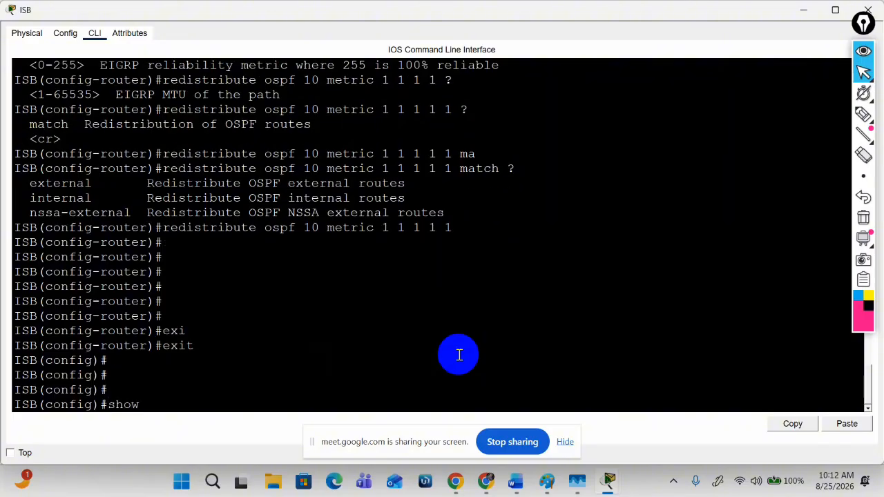
type(" ip rou")
key("Tab")
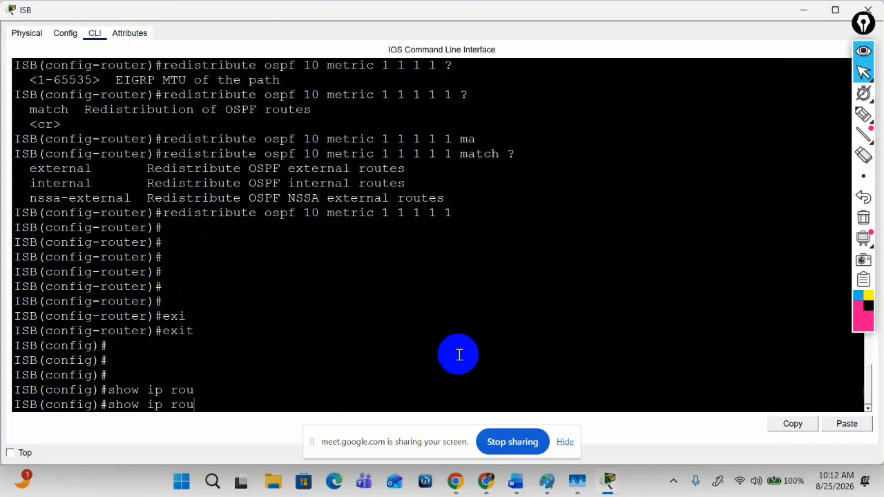
key("Return")
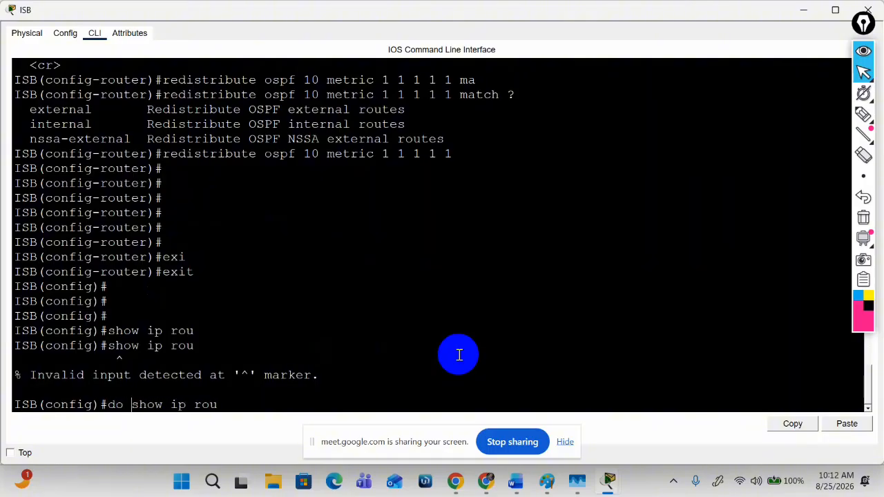
type("do")
key("Return")
key("Return")
key("Return")
key("Return")
key("Return")
key("Return")
key("Return")
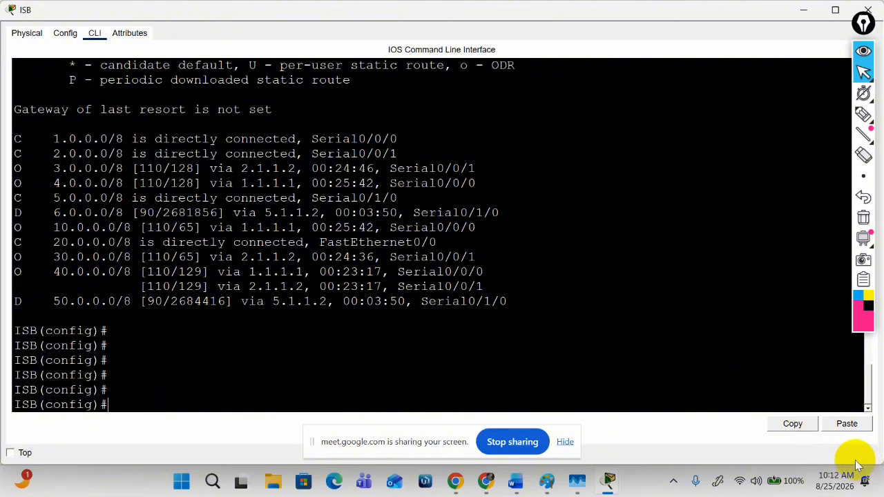
- Mark the D EX route codes and the EIGRP external legend entry in Router0's routing table with the pen
left_click(678, 229)
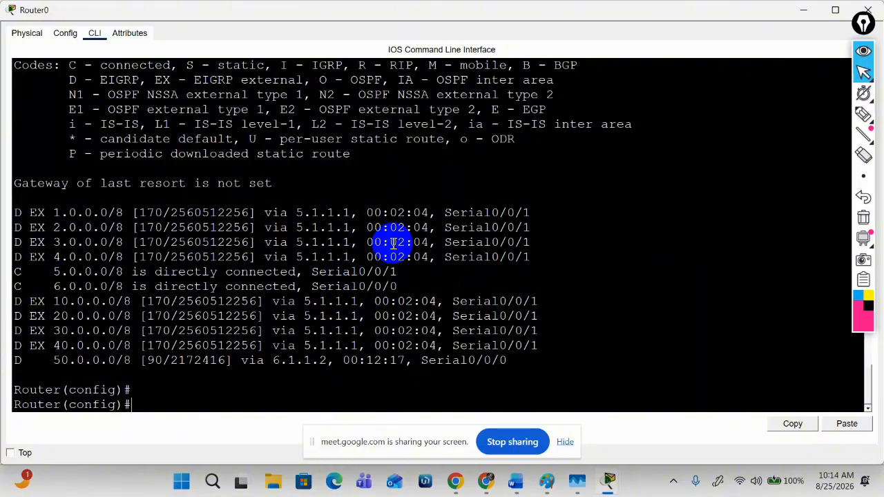
left_click(863, 113)
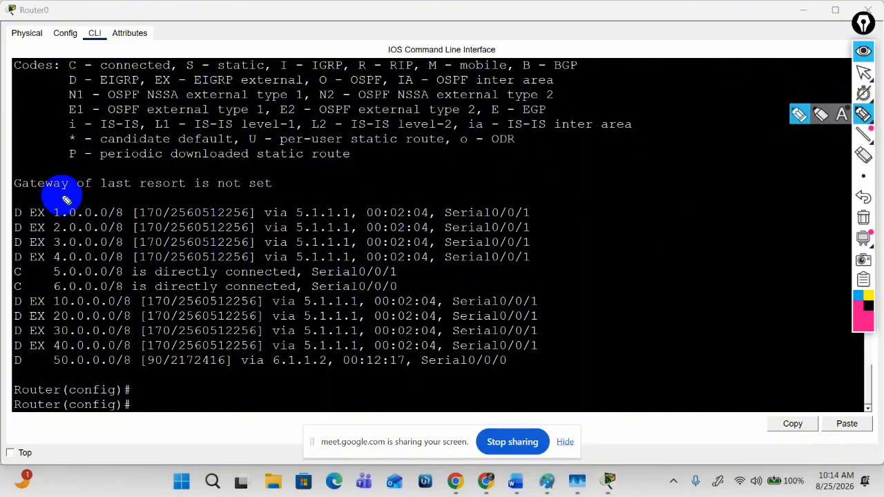
mouse_move(55, 194)
left_mouse_down()
mouse_move(20, 246)
mouse_move(24, 287)
left_mouse_up()
mouse_move(52, 211)
left_mouse_down()
mouse_move(25, 212)
mouse_move(33, 205)
mouse_move(15, 216)
mouse_move(72, 194)
left_mouse_up()
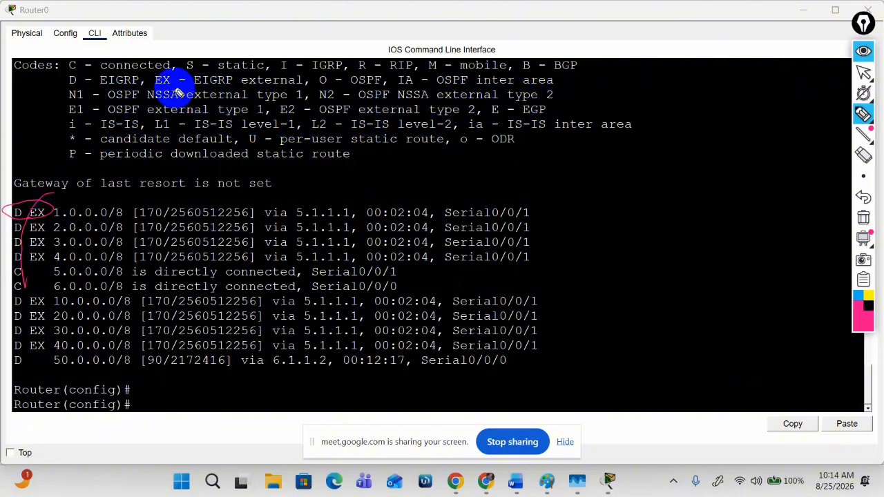
mouse_move(188, 85)
left_mouse_down()
mouse_move(307, 88)
mouse_move(187, 69)
mouse_move(183, 84)
left_mouse_up()
left_click_drag(22, 226, 37, 257)
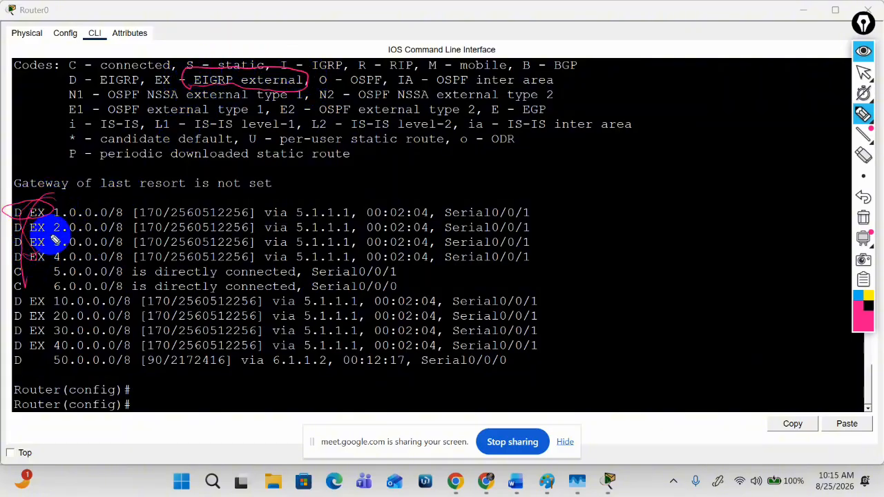
left_click(863, 73)
- Open PSH's CLI from the topology and enter global configuration mode with en and conf t
left_click(802, 13)
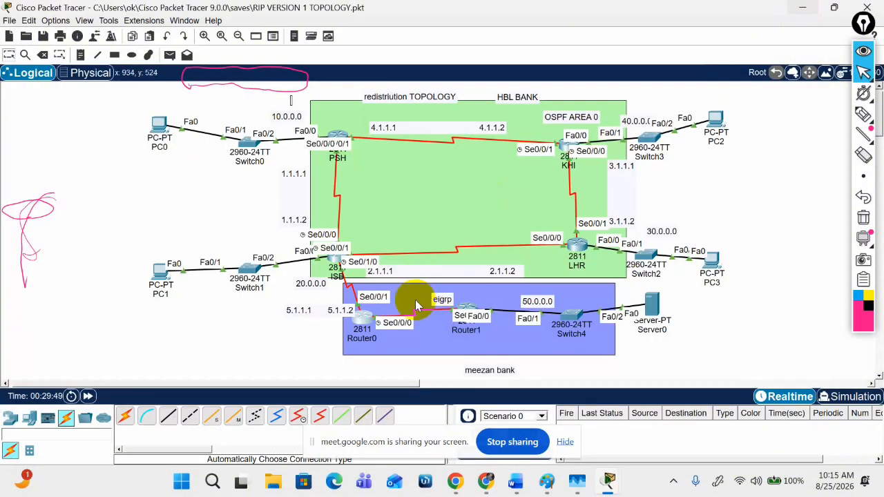
left_click(337, 142)
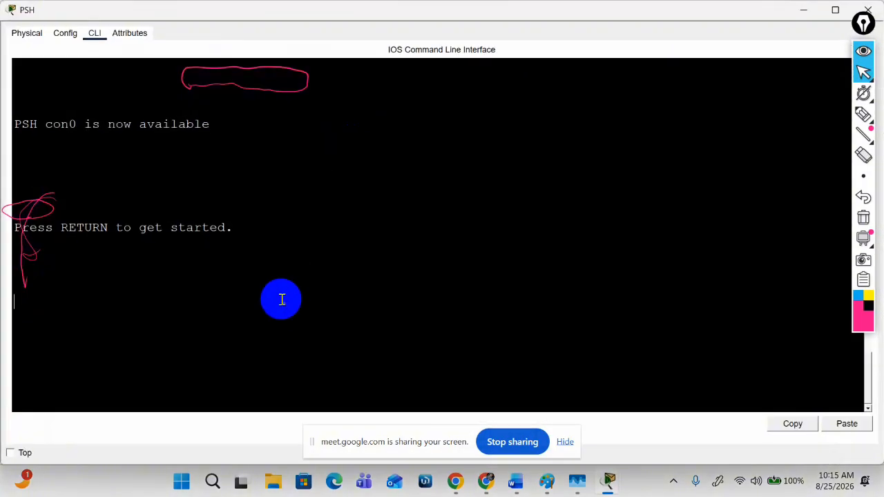
key("Return")
key("Return")
key("Return")
key("Return")
type("en")
key("Return")
key("Return")
key("Return")
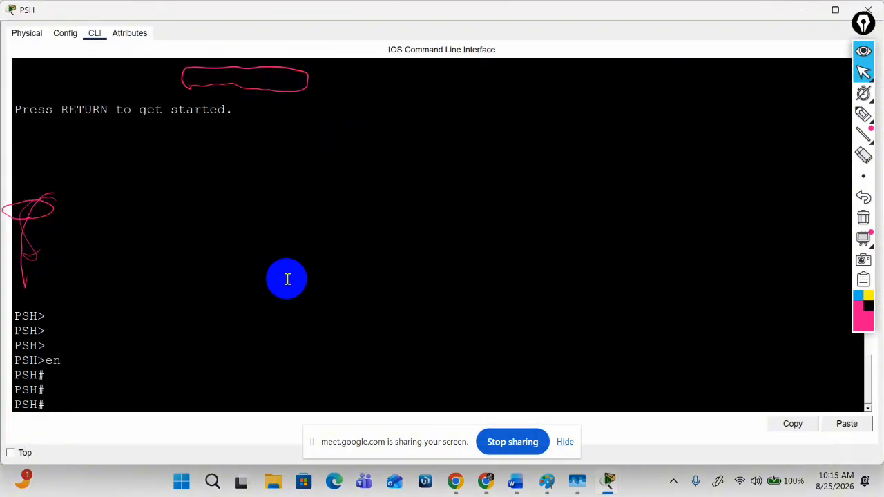
type("conf t")
key("Return")
key("Return")
key("Return")
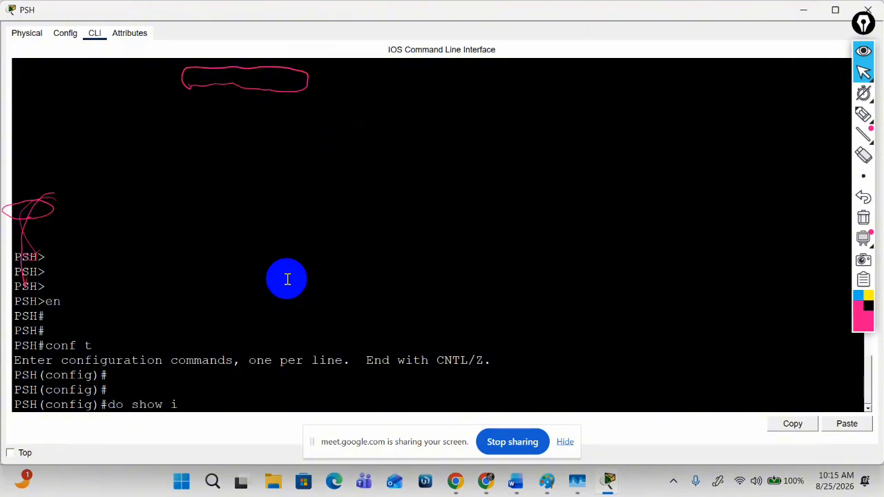
- Display PSH's routing table with do show ip rou and highlight the E2 code of the 5.0.0.0/8 route
type("do show ip rou")
key("Return")
key("space")
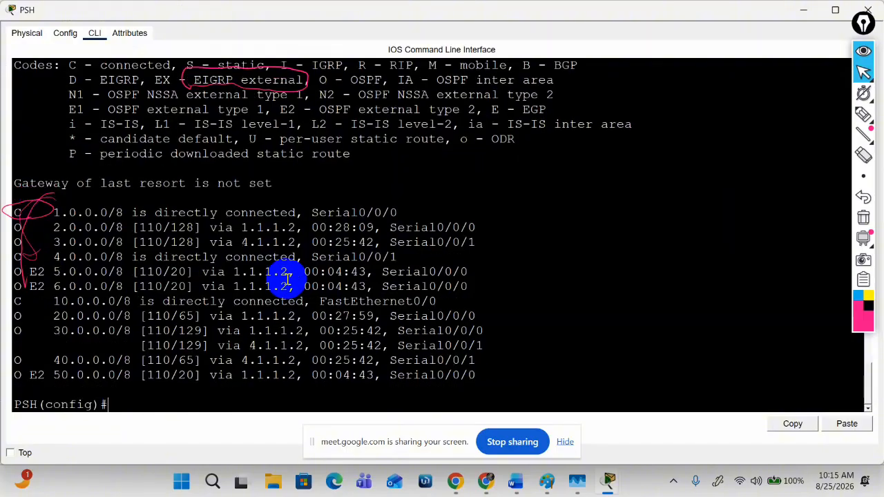
key("Return")
left_click_drag(15, 251, 67, 289)
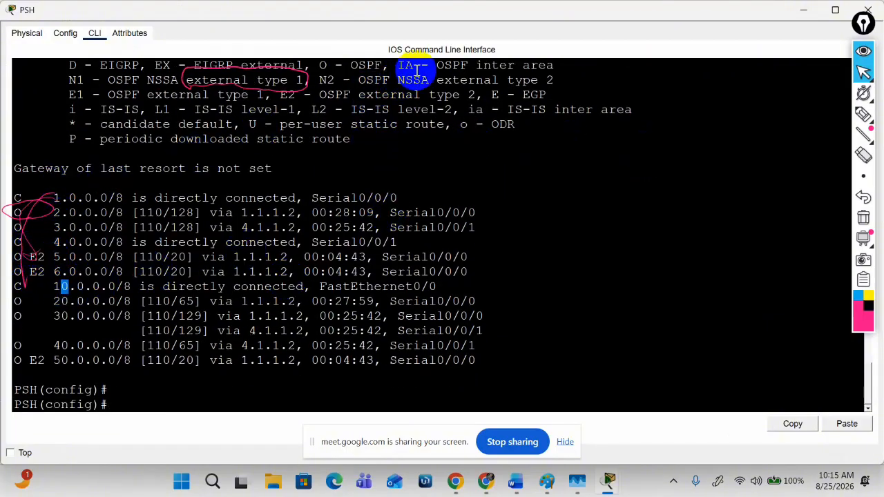
left_click_drag(24, 257, 38, 256)
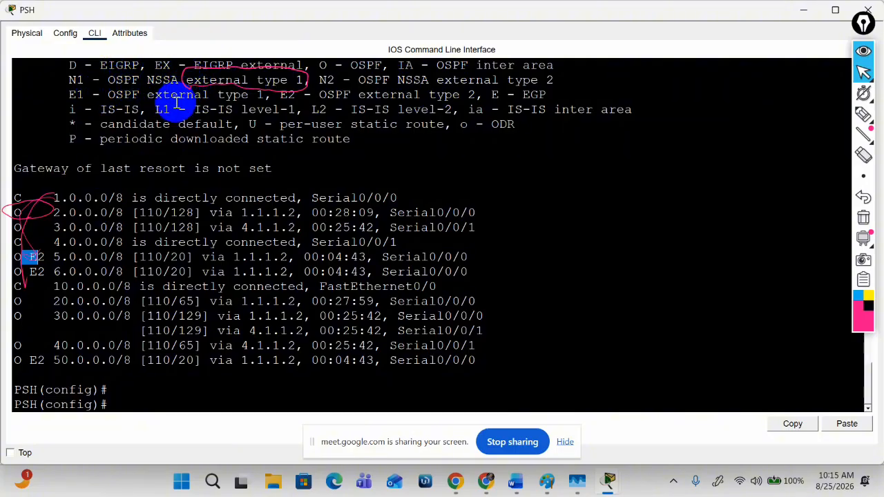
double_click(120, 67)
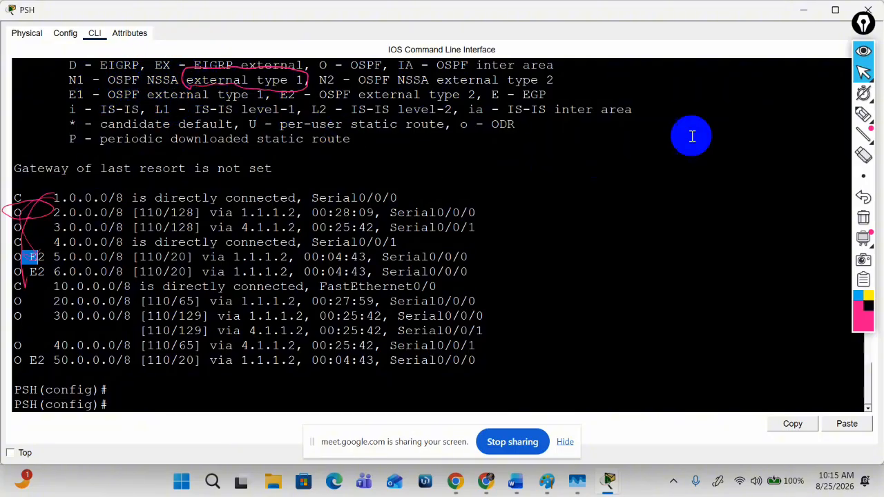
- Move the floating pen toolbar away from the window controls and check Server0's static IP configuration
left_click_drag(859, 19, 781, 23)
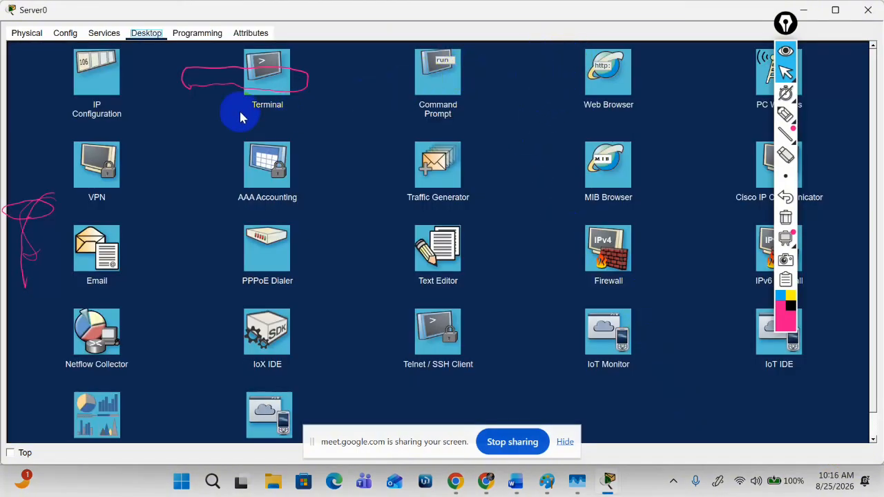
left_click(88, 92)
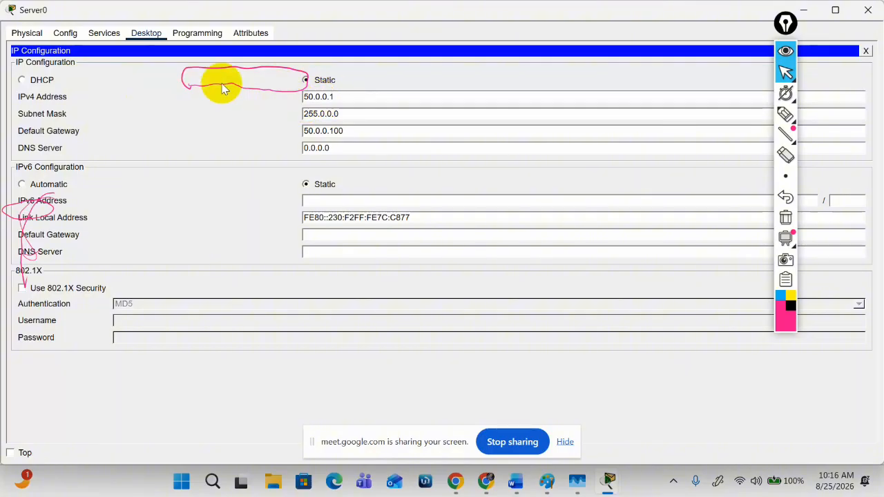
left_click(25, 36)
left_click(146, 33)
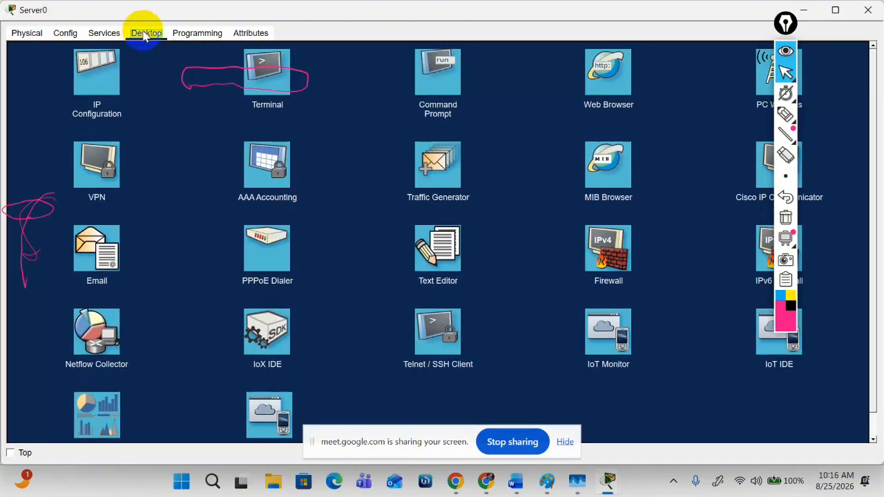
- Ping 10.0.0.1 from Server0's command prompt and review the ping statistics
left_click(435, 69)
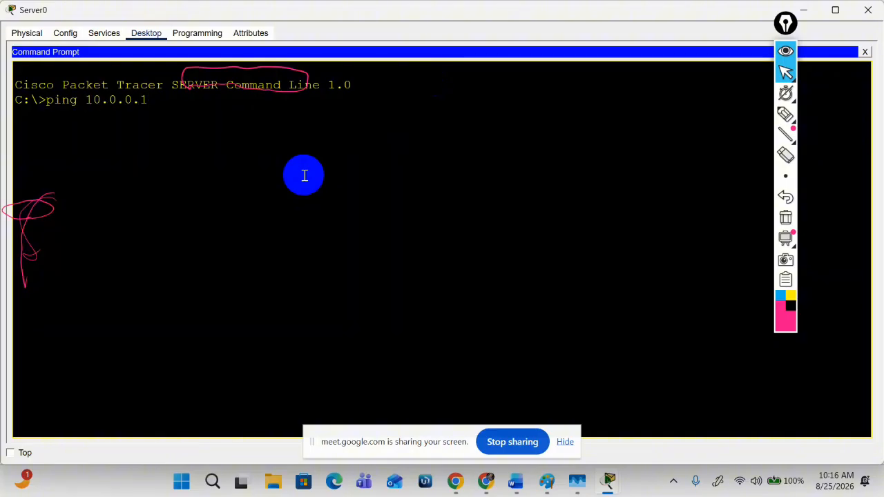
type("ping 10.0.0.1")
key("Return")
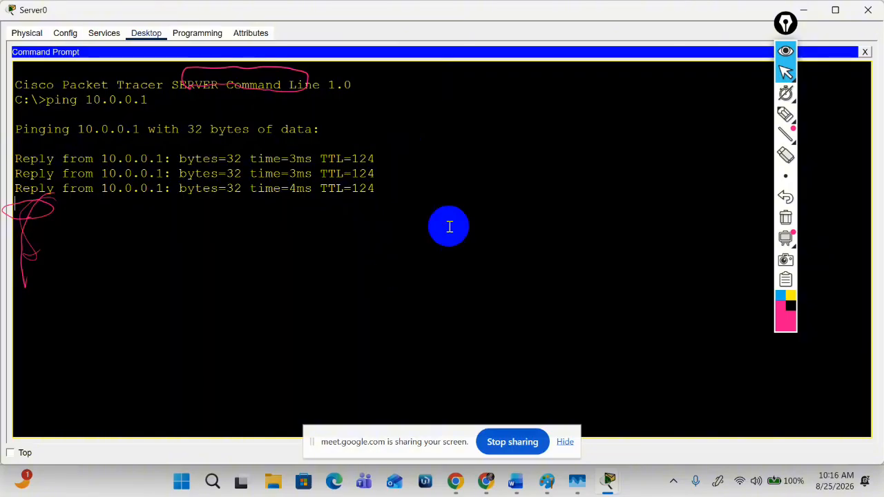
left_click(794, 10)
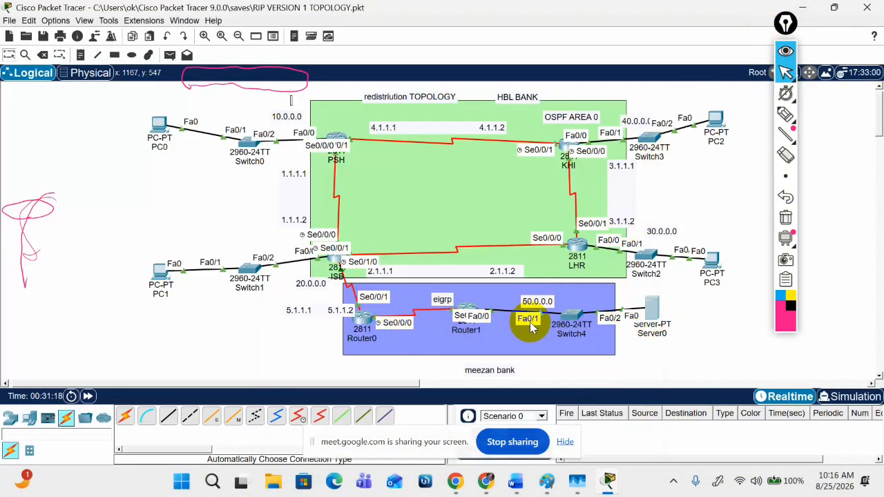
left_click(649, 319)
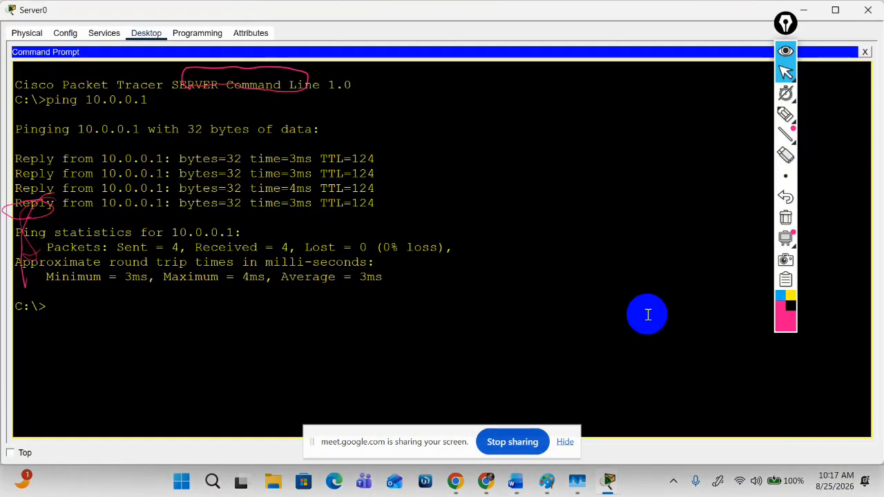
- Open PC2's command prompt from the topology, ping 50.0.0.1 and highlight the replies
left_click(803, 10)
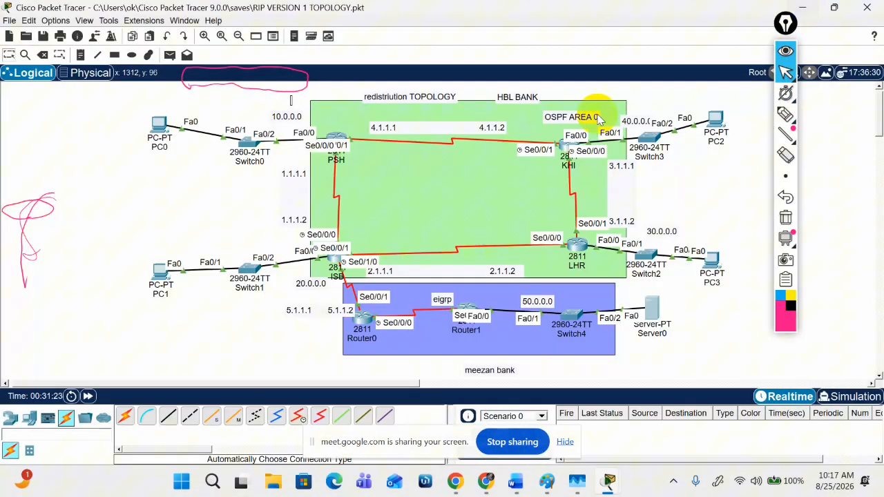
left_click(714, 125)
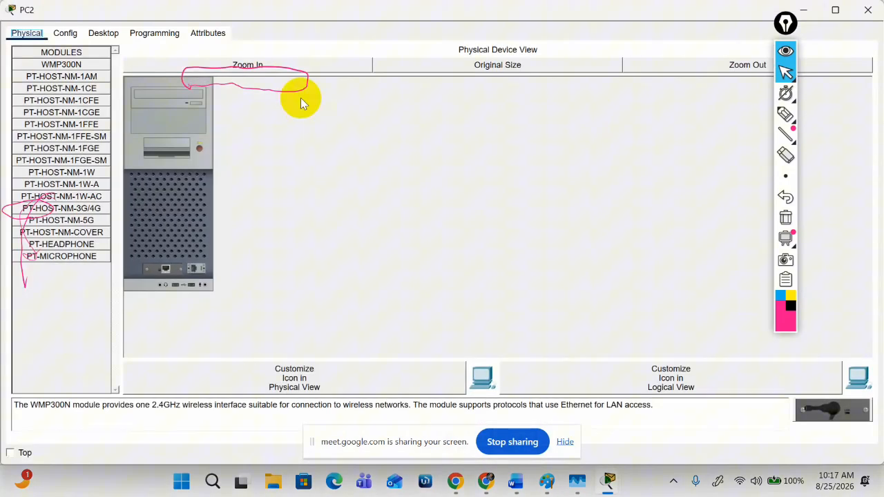
left_click(108, 33)
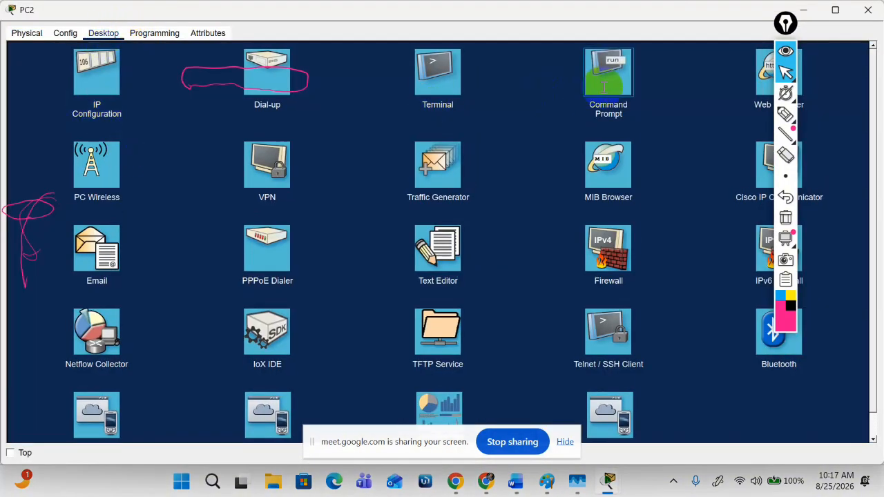
left_click(603, 86)
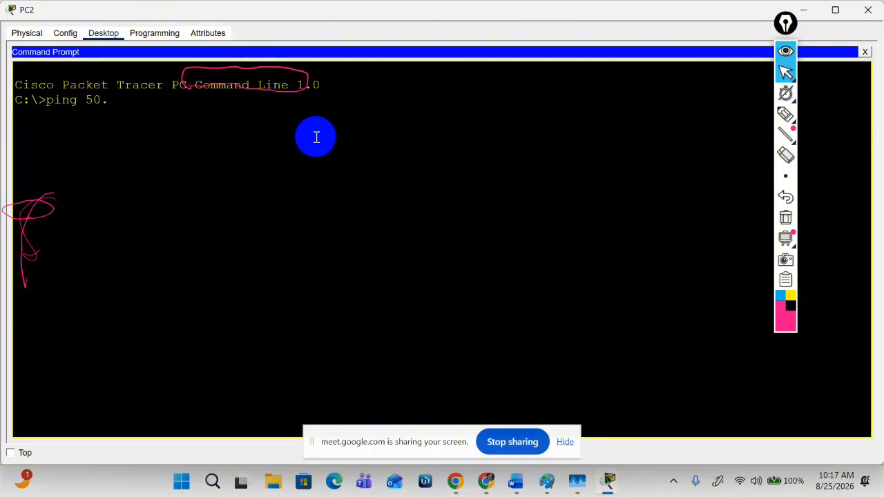
key("Return")
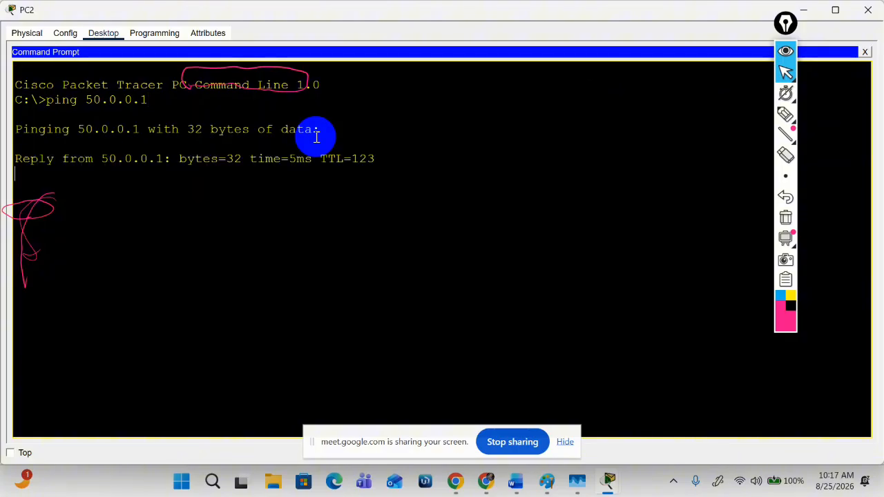
left_click_drag(16, 157, 380, 311)
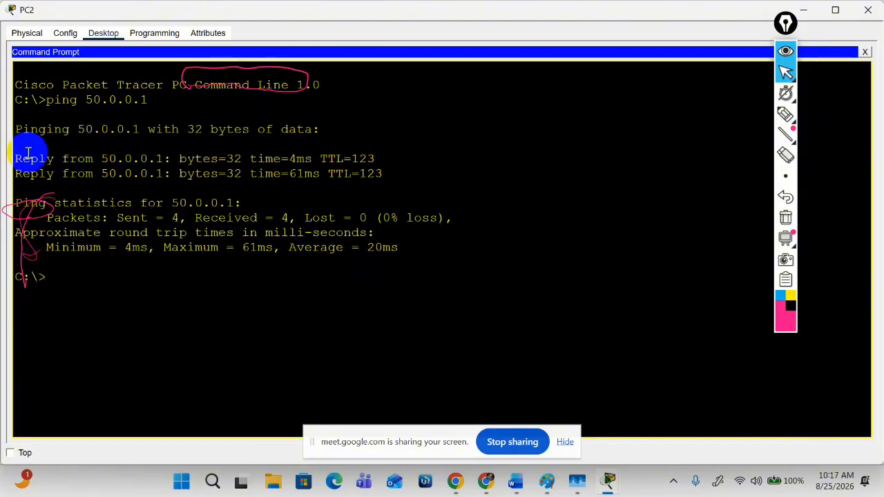
left_click_drag(30, 156, 381, 249)
left_click(399, 304)
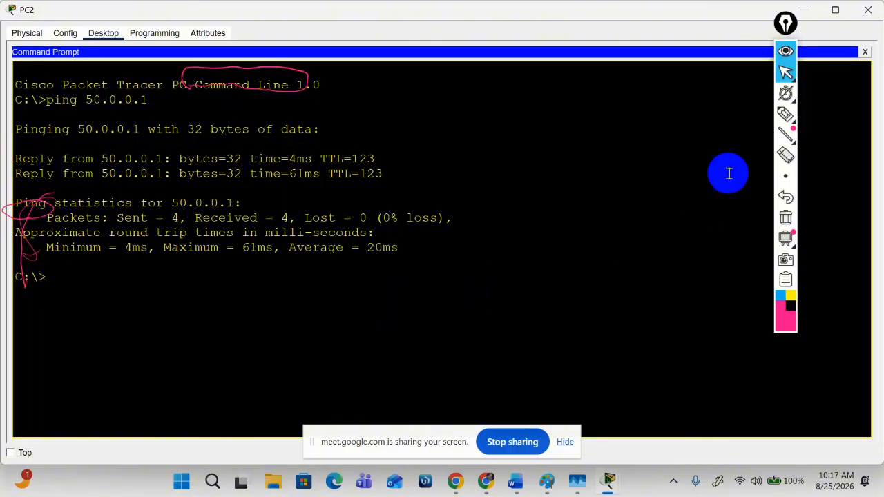